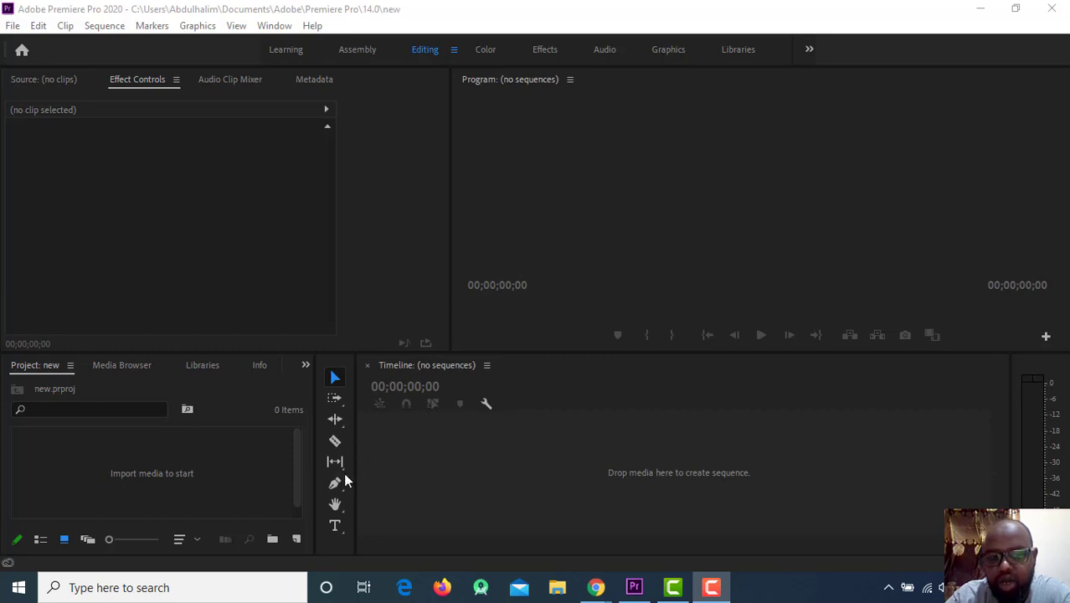
Choose the Horizontal Type tool from the tools panel.
left_click(334, 525)
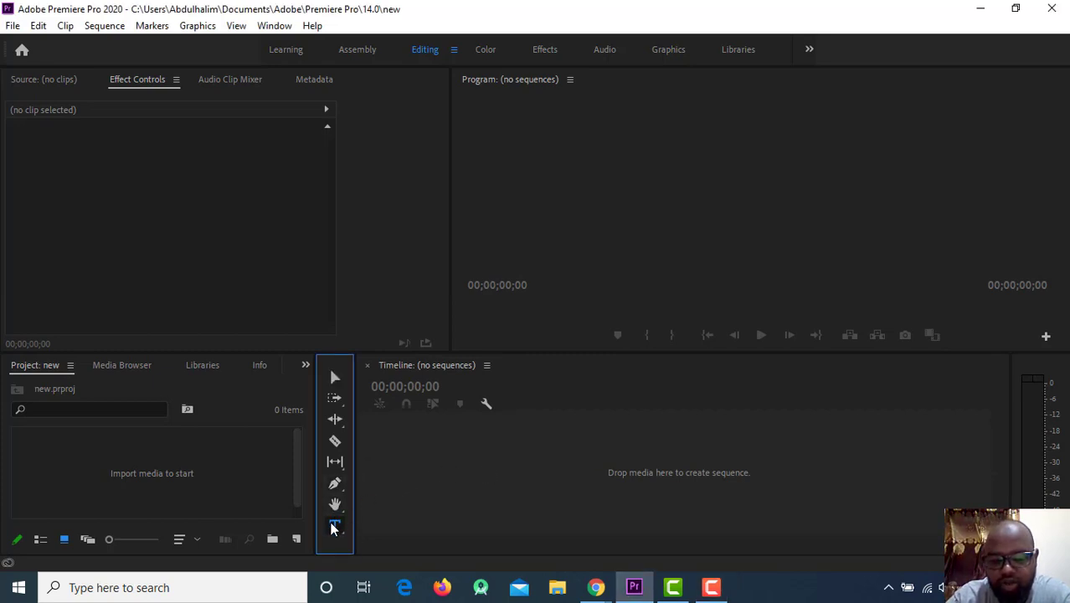
left_click(523, 159)
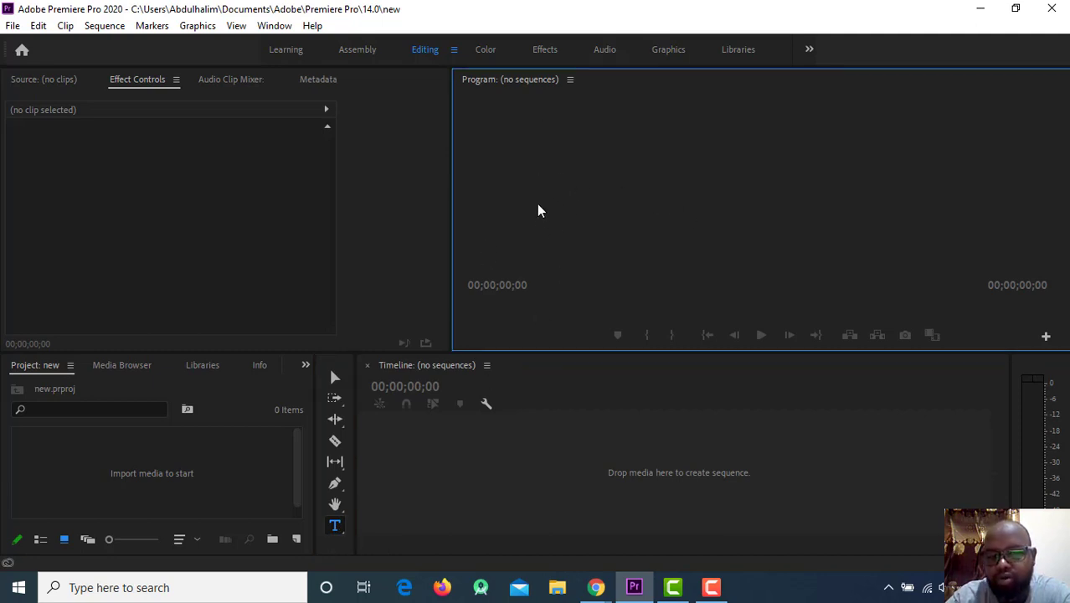
left_click(160, 218)
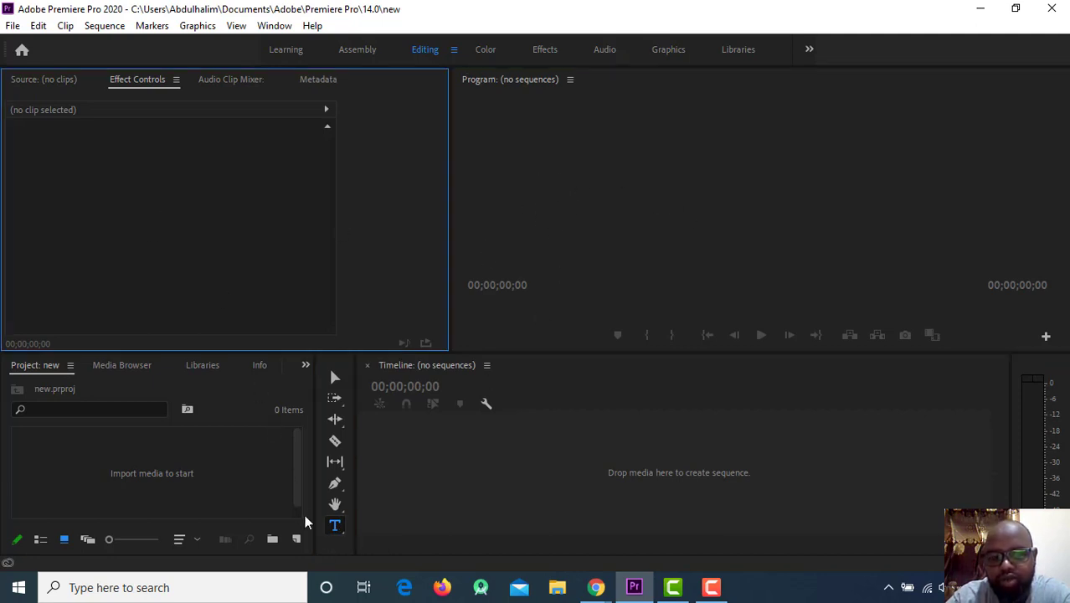
left_click(479, 474)
left_click(335, 525)
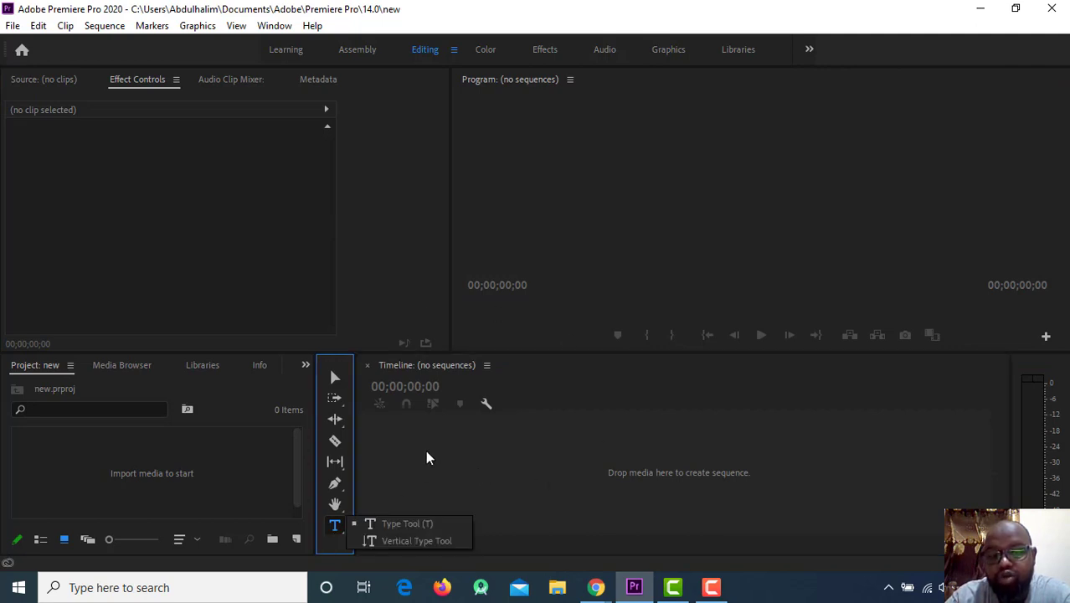
left_click(366, 522)
Reset the Editing workspace to its saved layout.
left_click(584, 243)
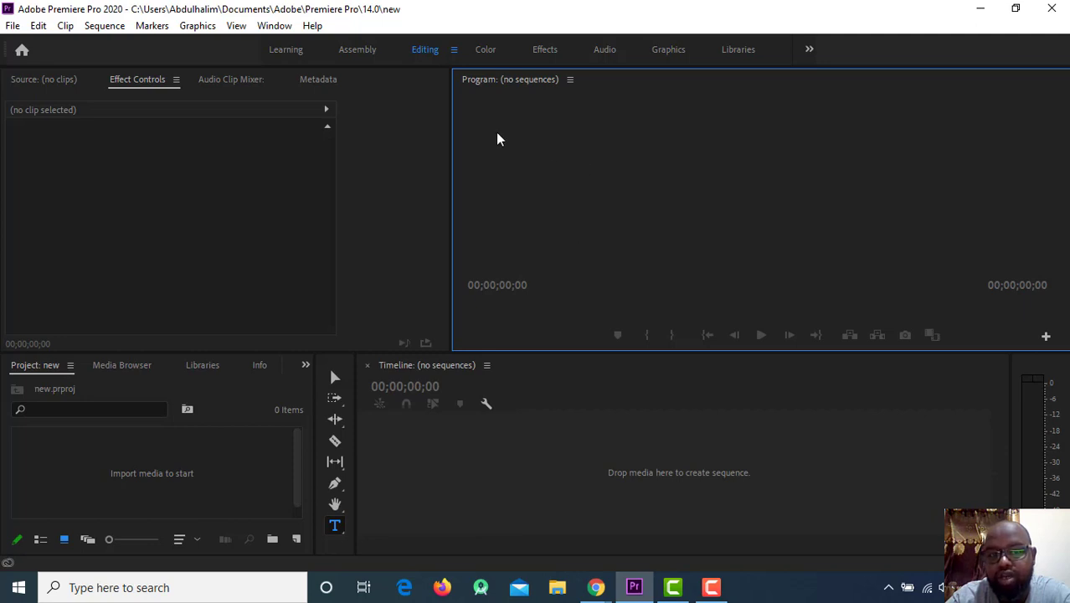
left_click(454, 49)
left_click(494, 54)
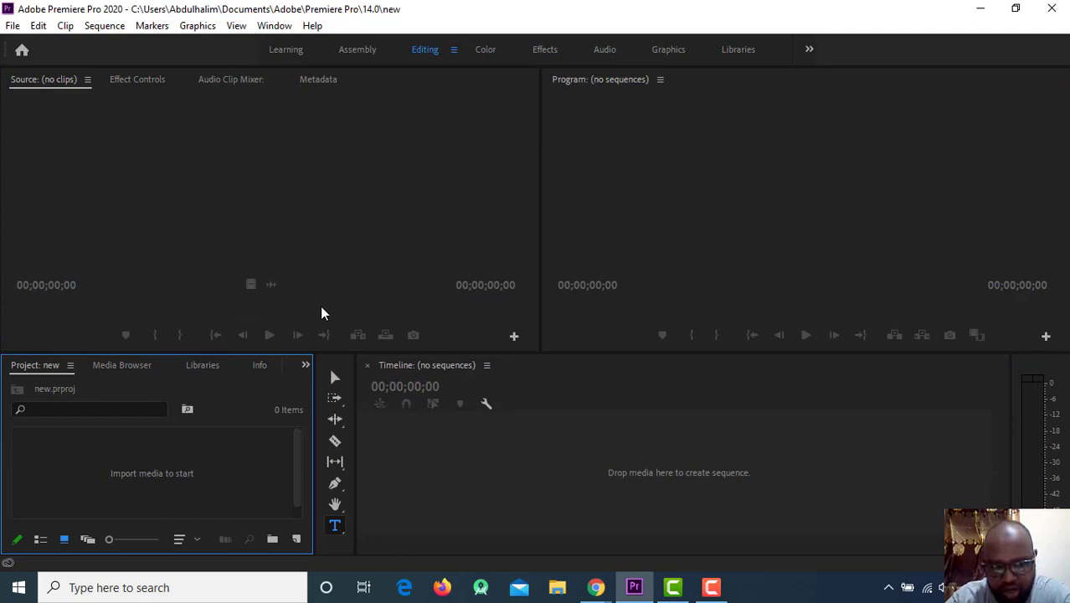
Add a black Color Matte clip to V1 through New Item, then reselect the Type tool.
left_click(336, 526)
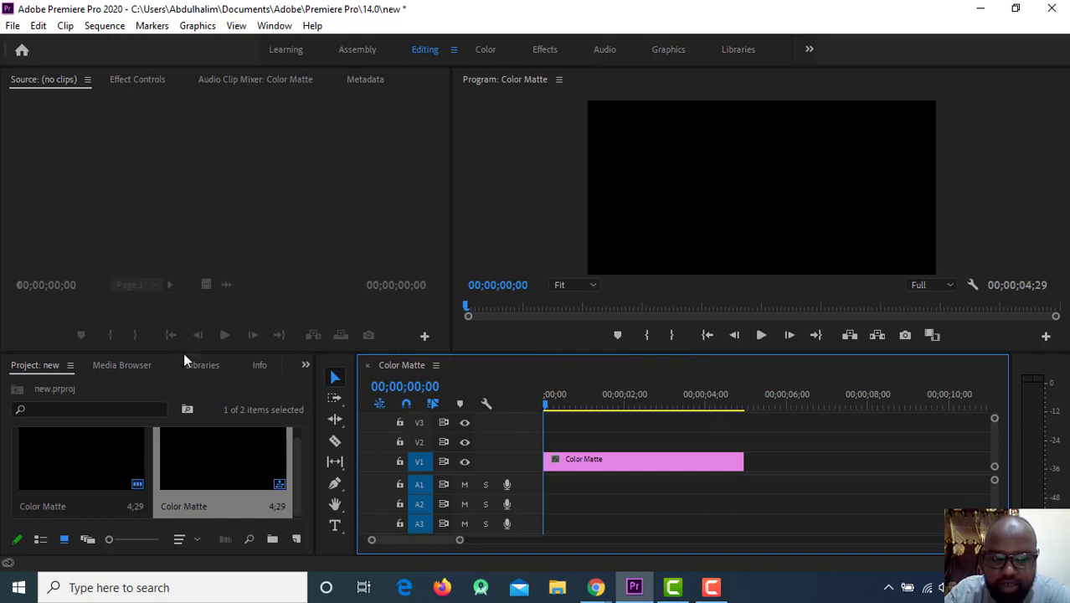
left_click(297, 540)
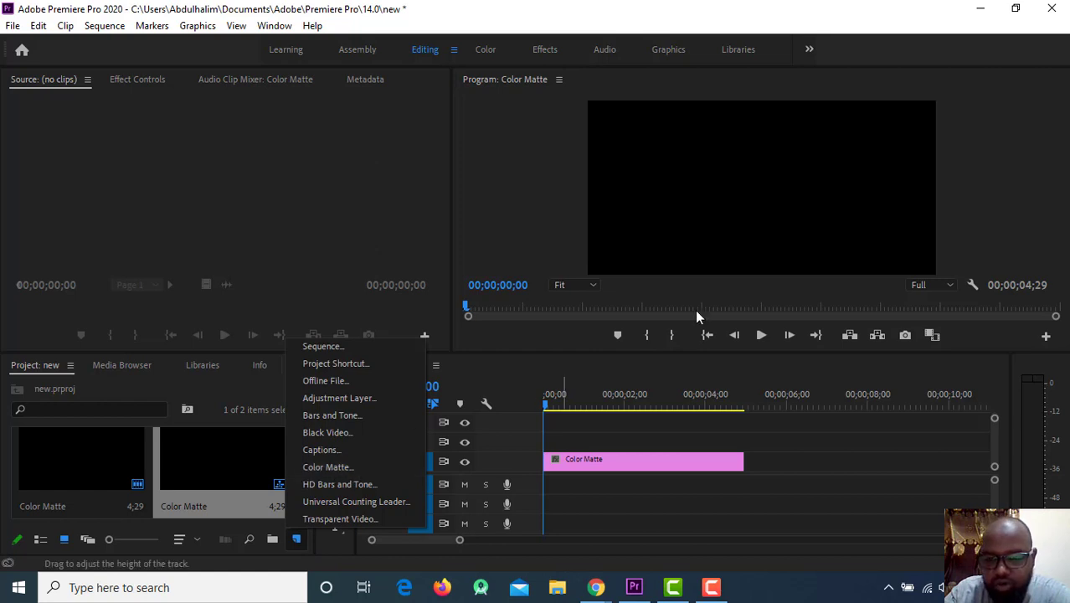
key("Escape")
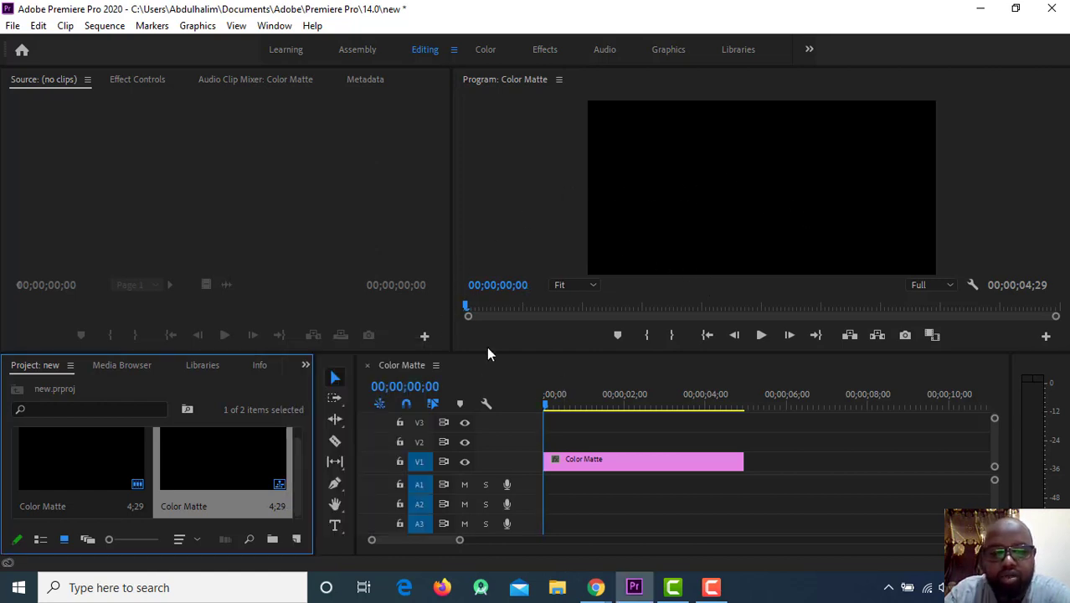
left_click(334, 525)
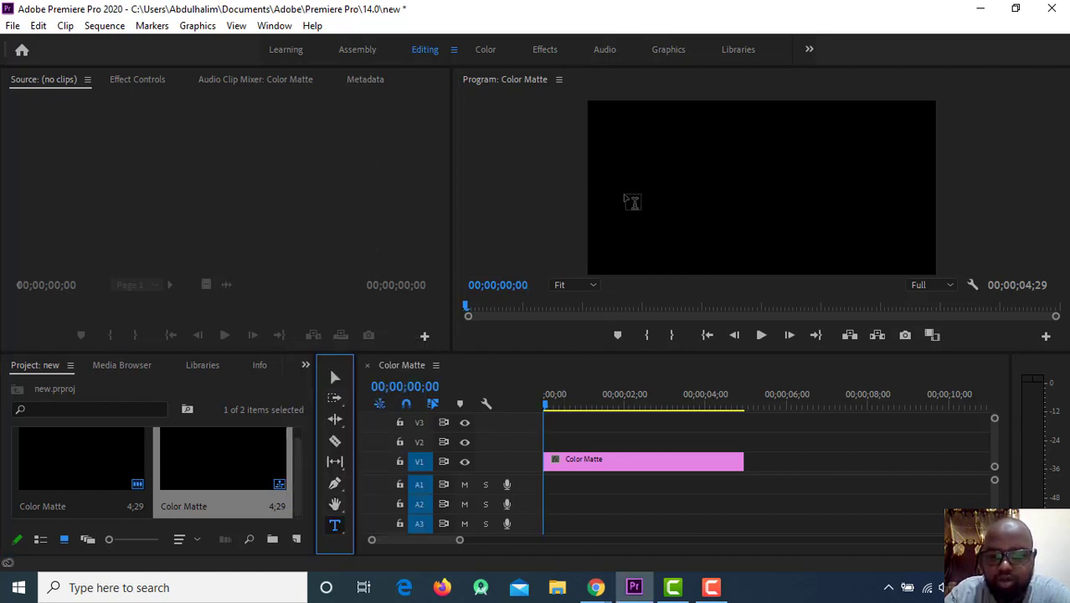
Type the title 'Lets See First' near the top left of the Program monitor.
left_click(616, 167)
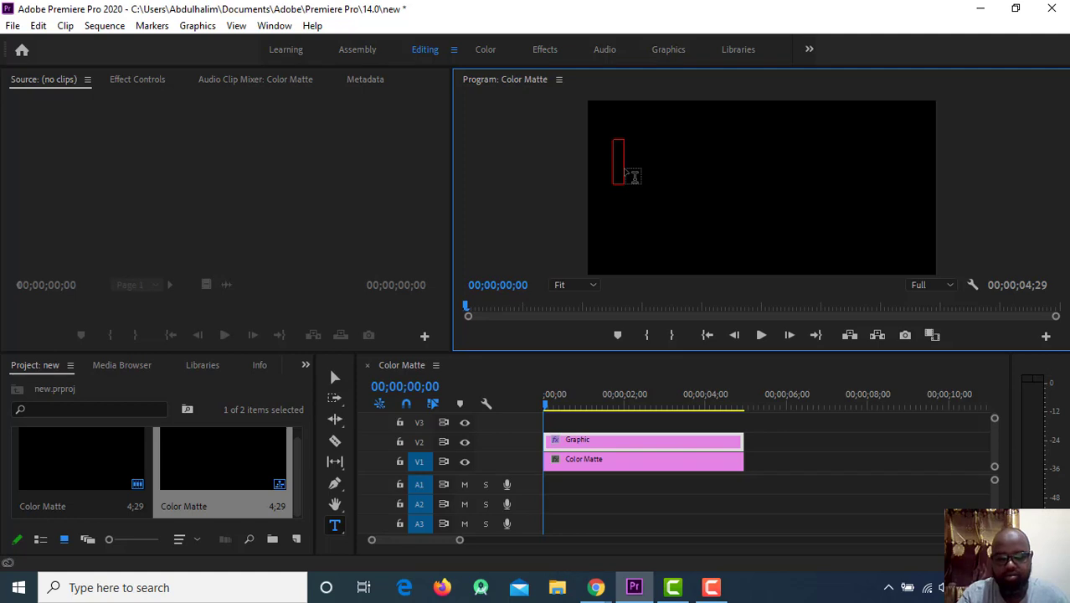
type("Lets")
key("BackSpace")
type("ts")
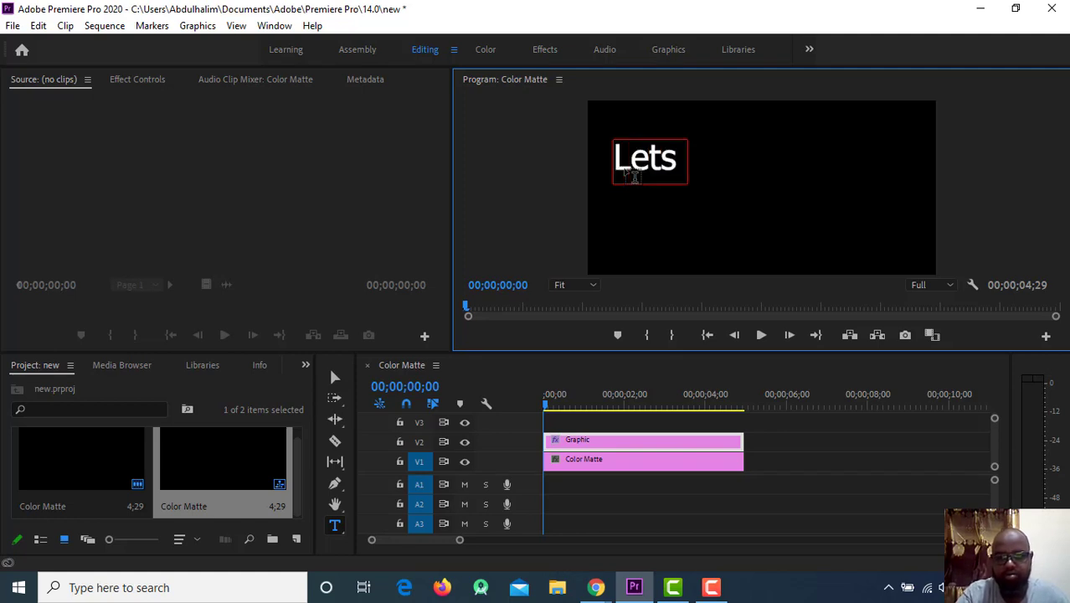
type(" See First")
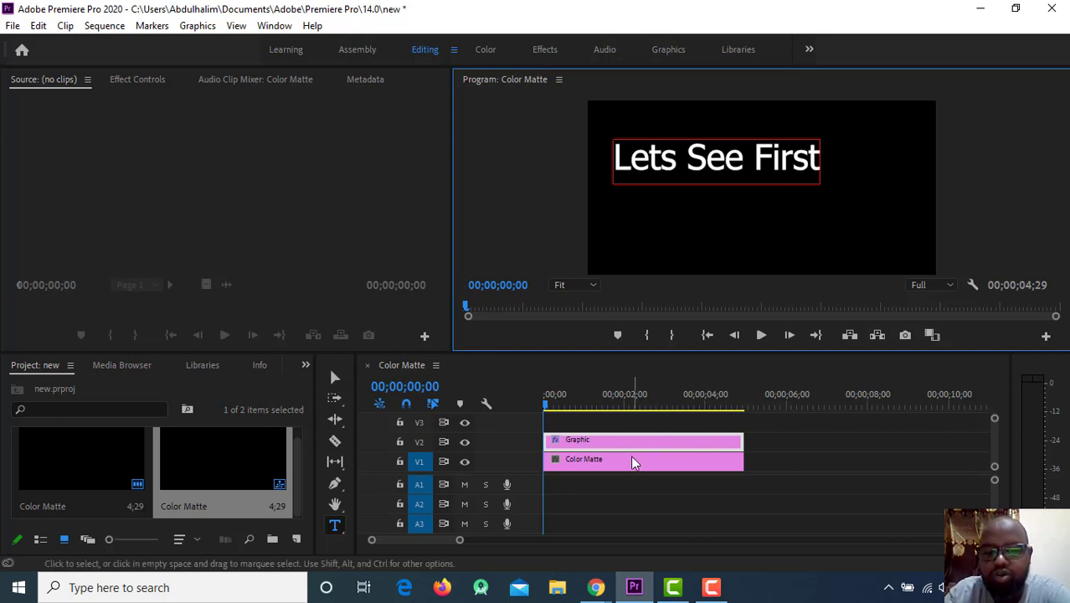
Switch to the Selection tool and enlarge the 'Lets See First' title slightly.
left_click(336, 377)
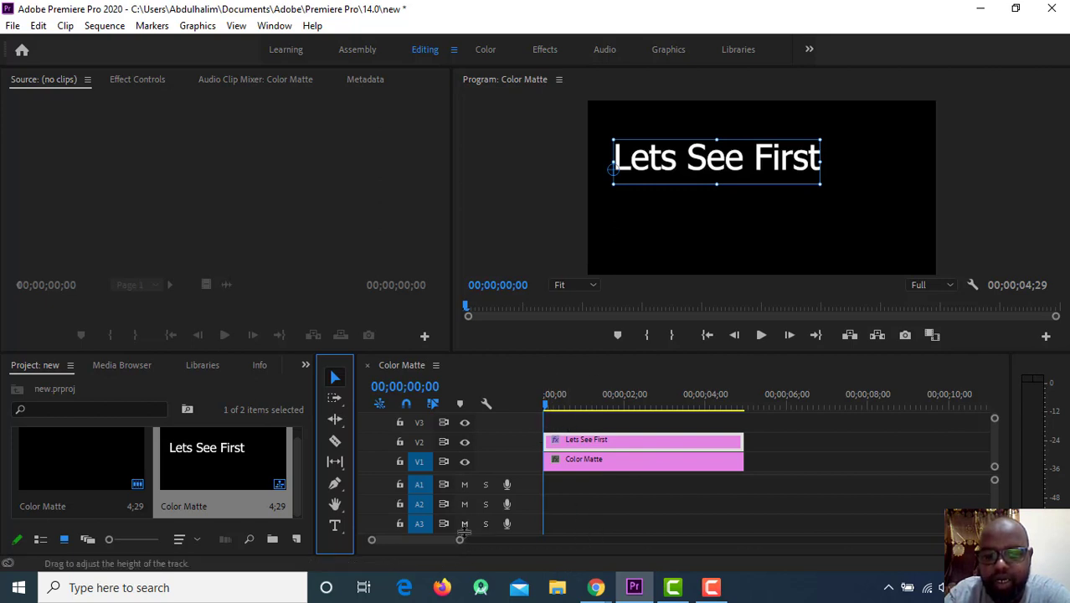
mouse_move(459, 539)
left_mouse_down()
mouse_move(491, 544)
mouse_move(428, 537)
mouse_move(535, 552)
mouse_move(411, 540)
mouse_move(463, 541)
left_mouse_up()
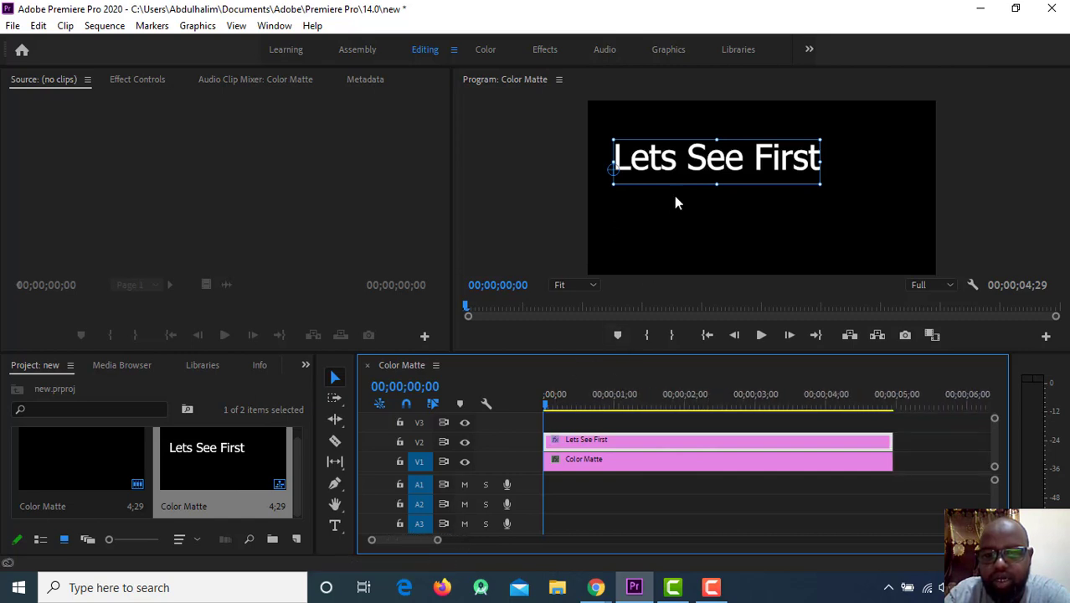
left_click_drag(708, 183, 724, 146)
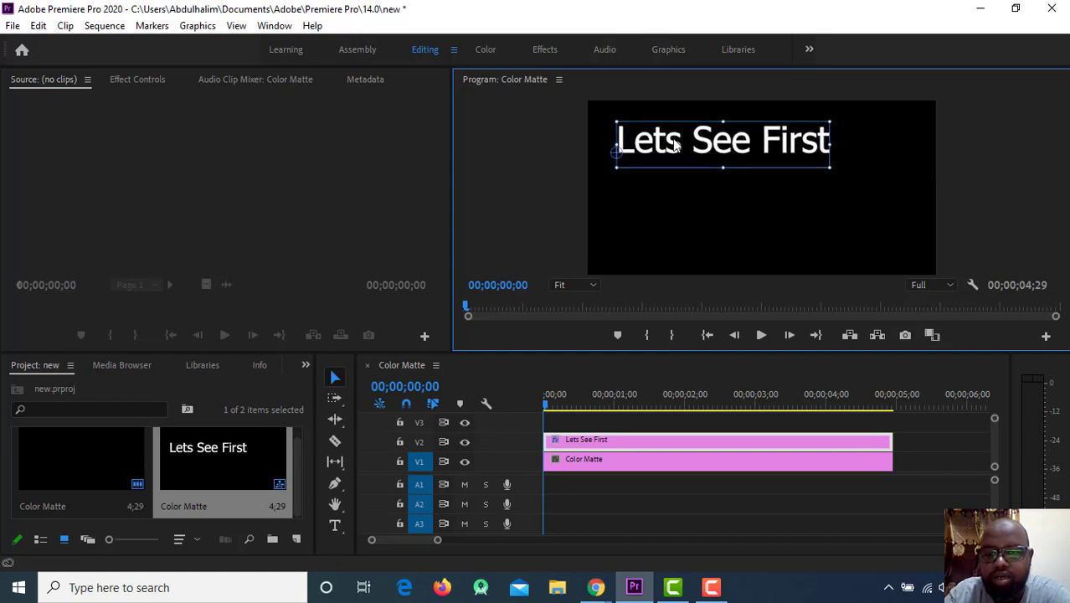
In the Graphics workspace, add a new text layer through Essential Graphics Edit.
left_click(668, 51)
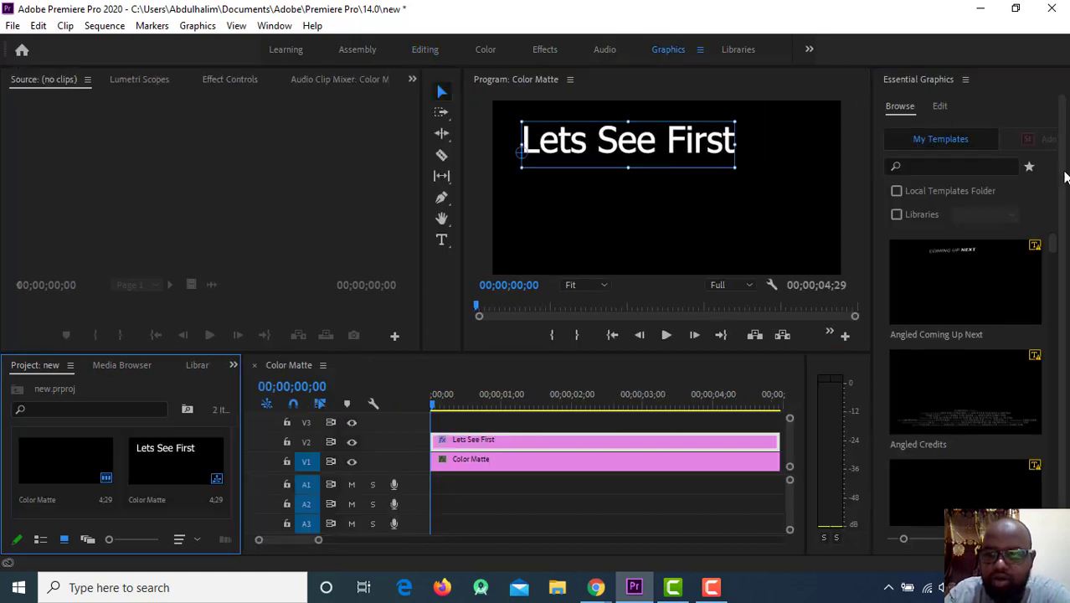
left_click(940, 107)
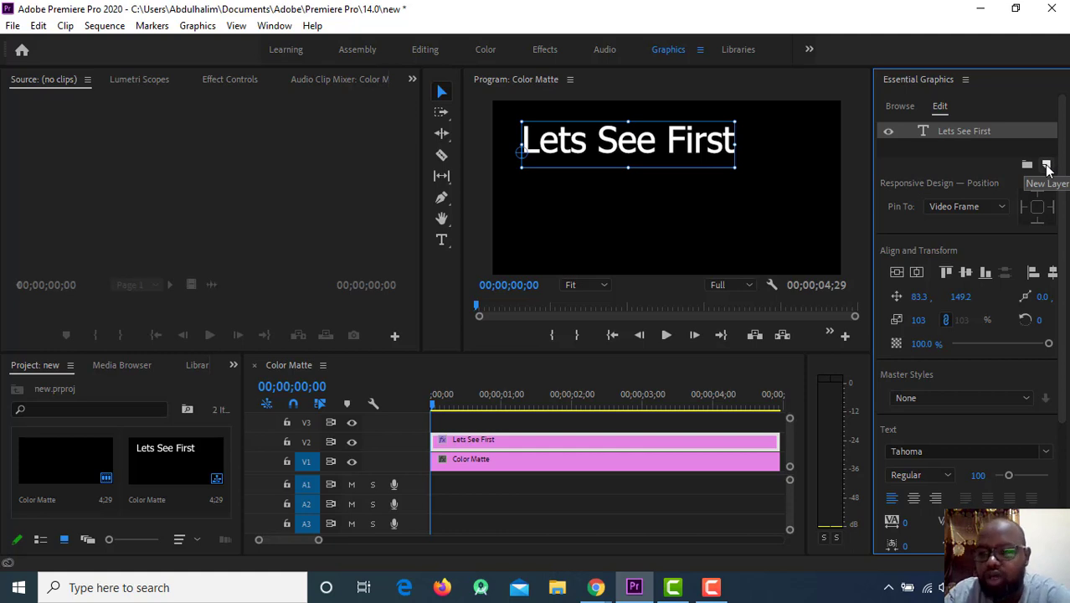
left_click(1046, 165)
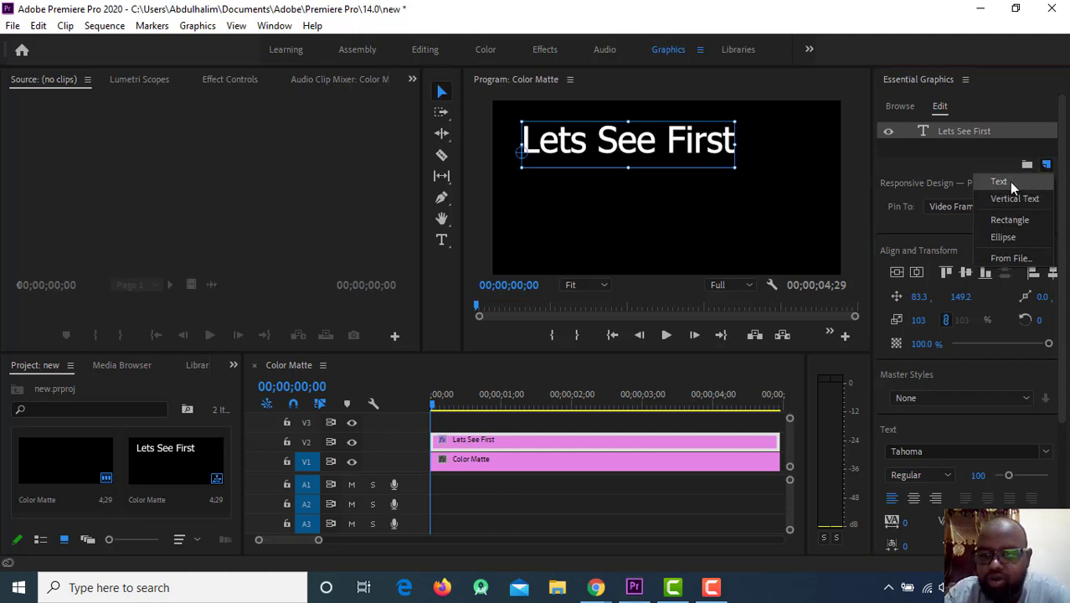
left_click(1003, 181)
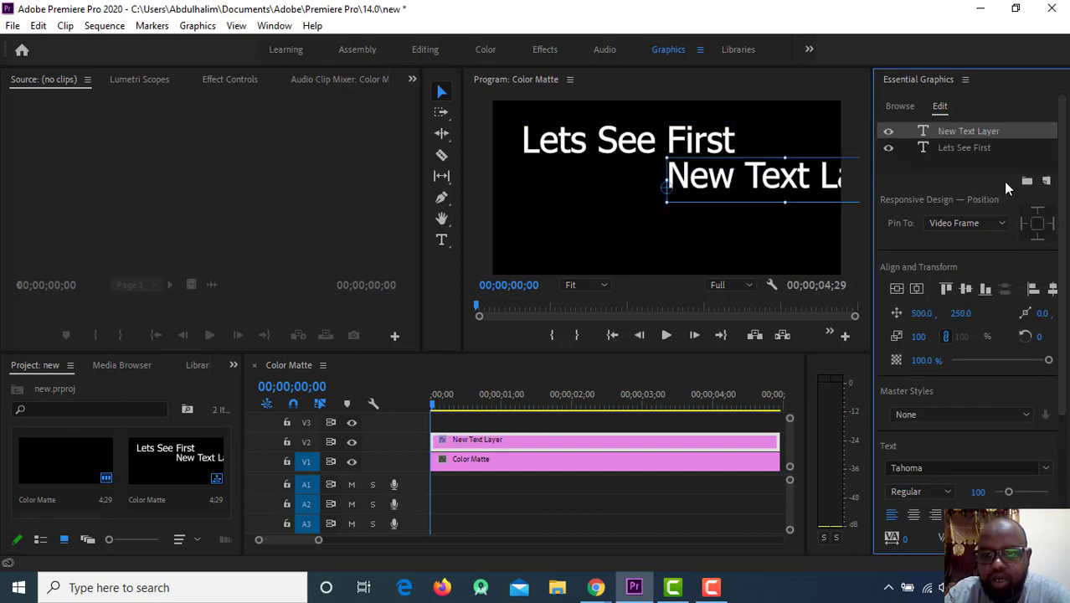
Move the new layer left, change its text to 'This Lesson', and align it top.
left_click_drag(713, 174, 581, 180)
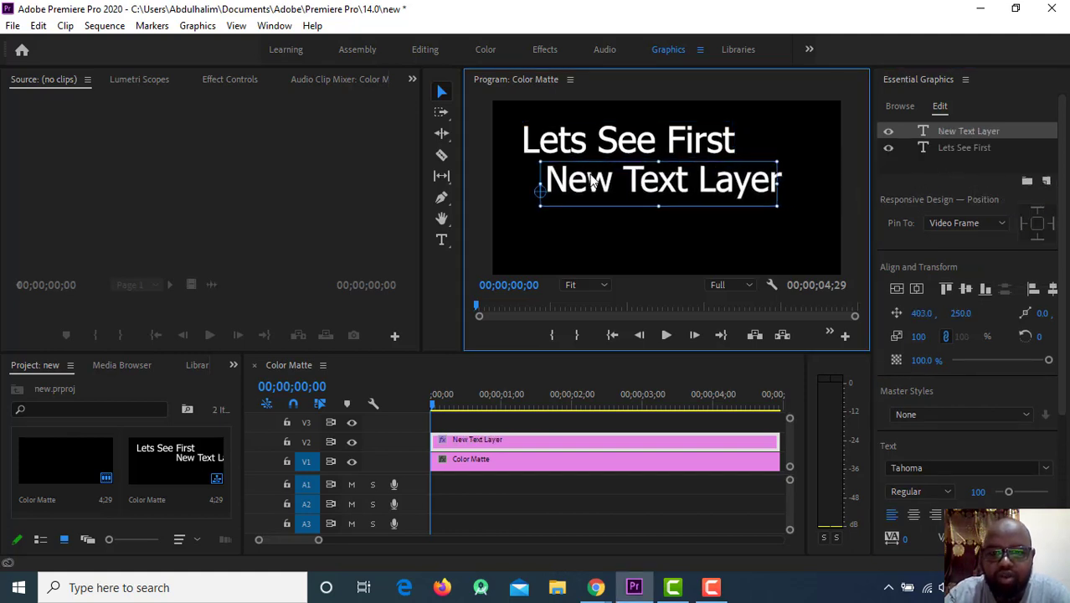
double_click(579, 178)
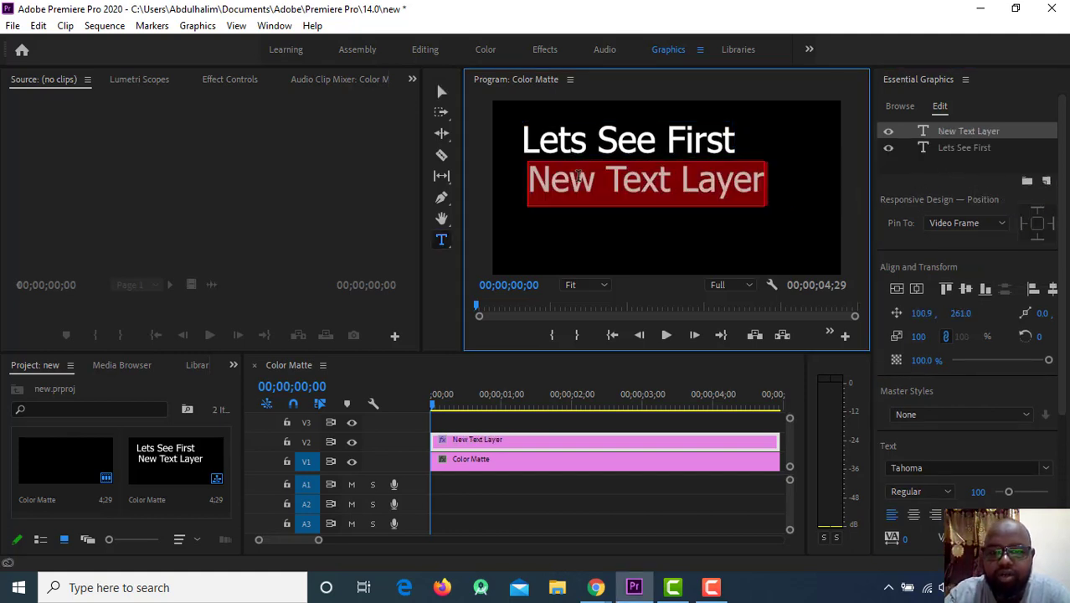
type("T")
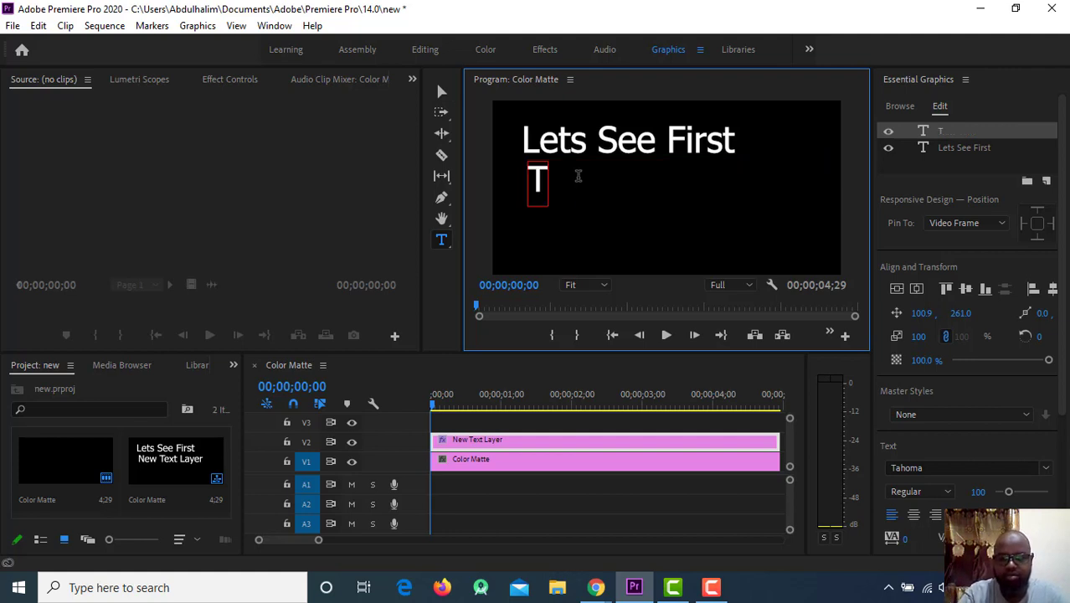
type("his le")
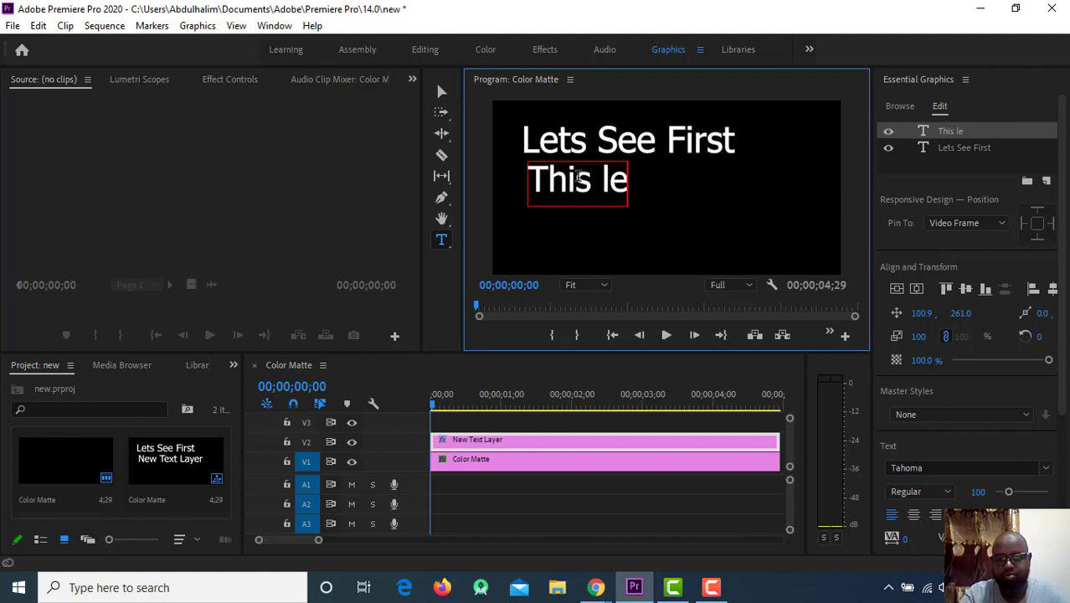
key("BackSpace")
key("BackSpace")
type("Lesson")
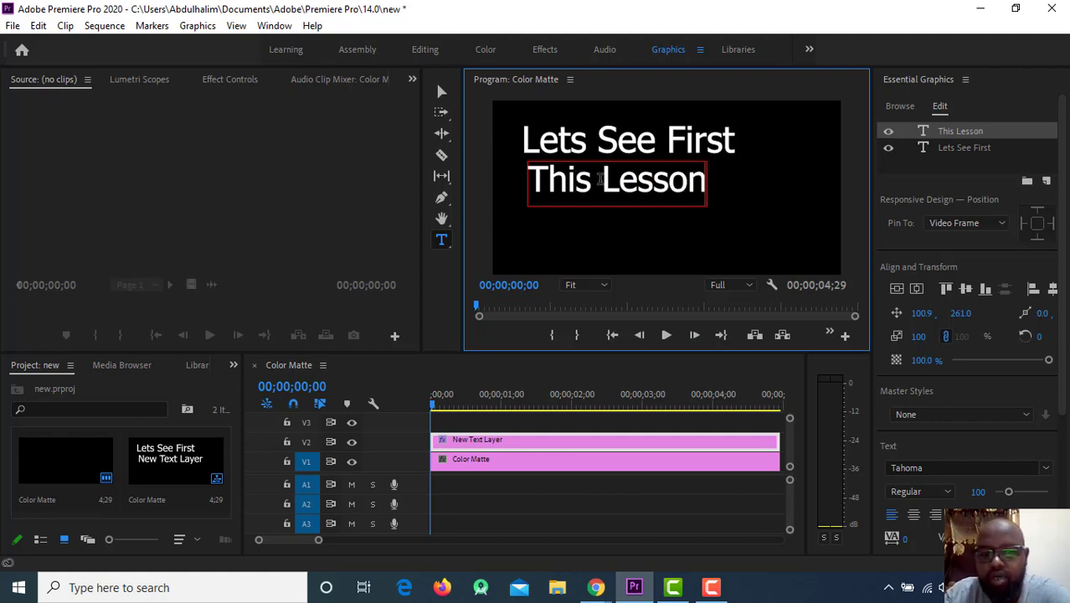
key("ctrl+a")
left_click(947, 289)
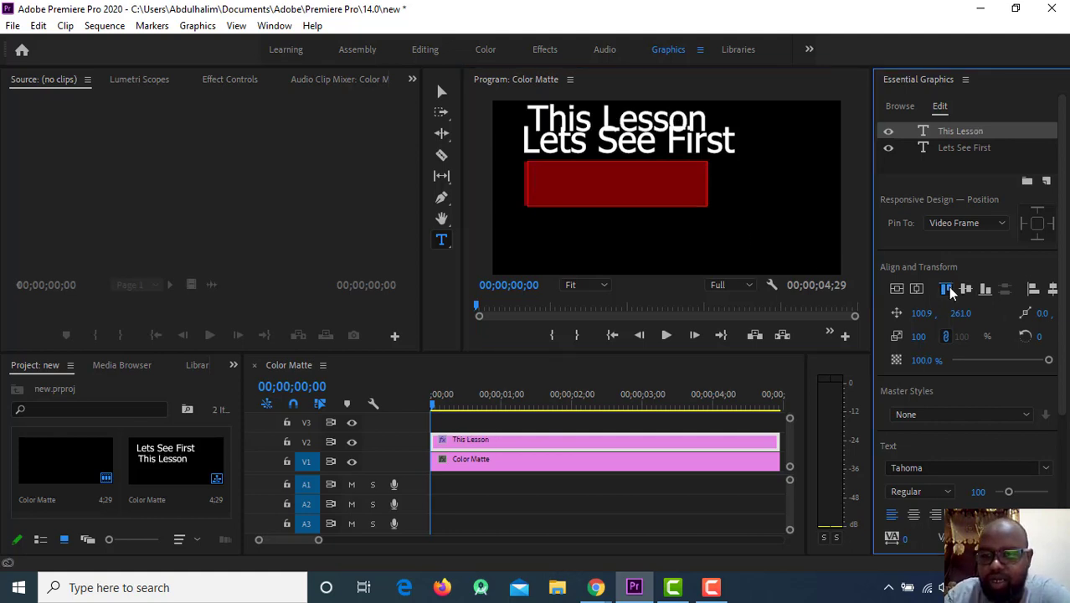
Put 'This Lesson' back below the first line, keeping the title clip on V2.
left_click(965, 289)
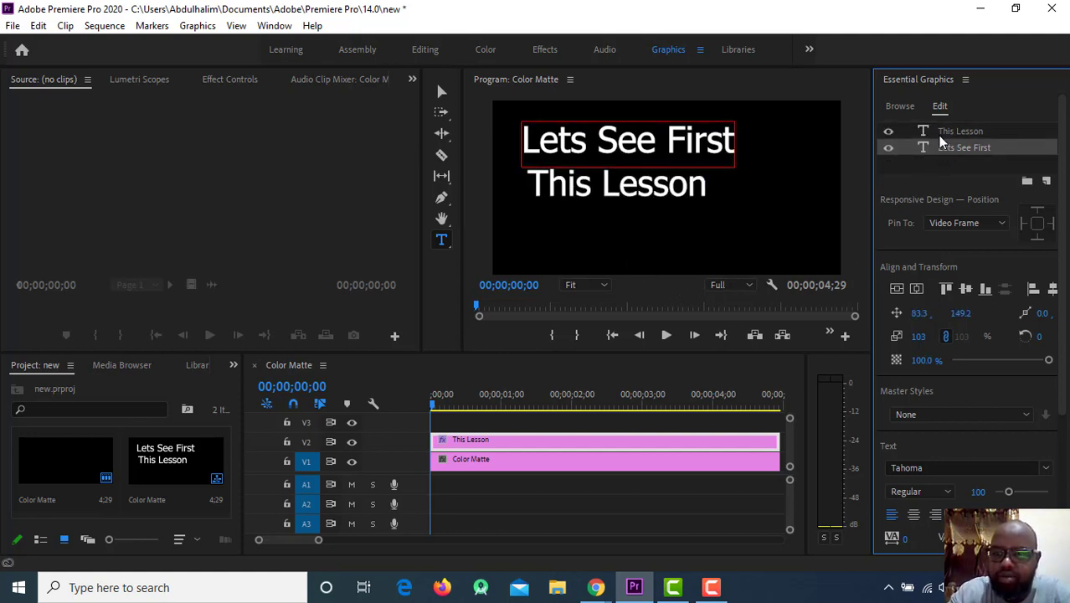
left_click_drag(593, 442, 599, 426)
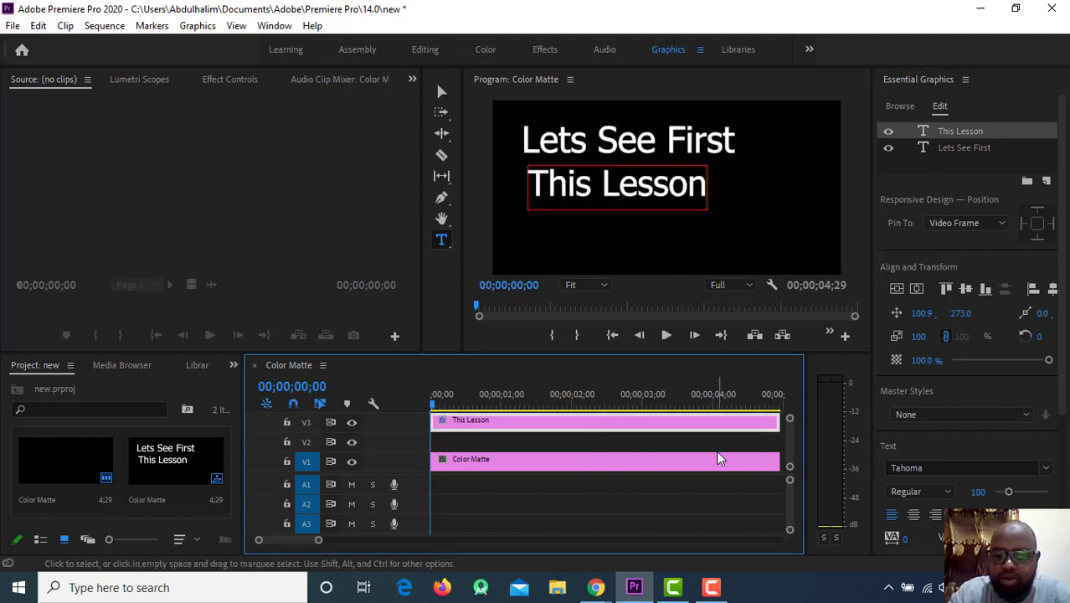
left_click_drag(578, 422, 586, 442)
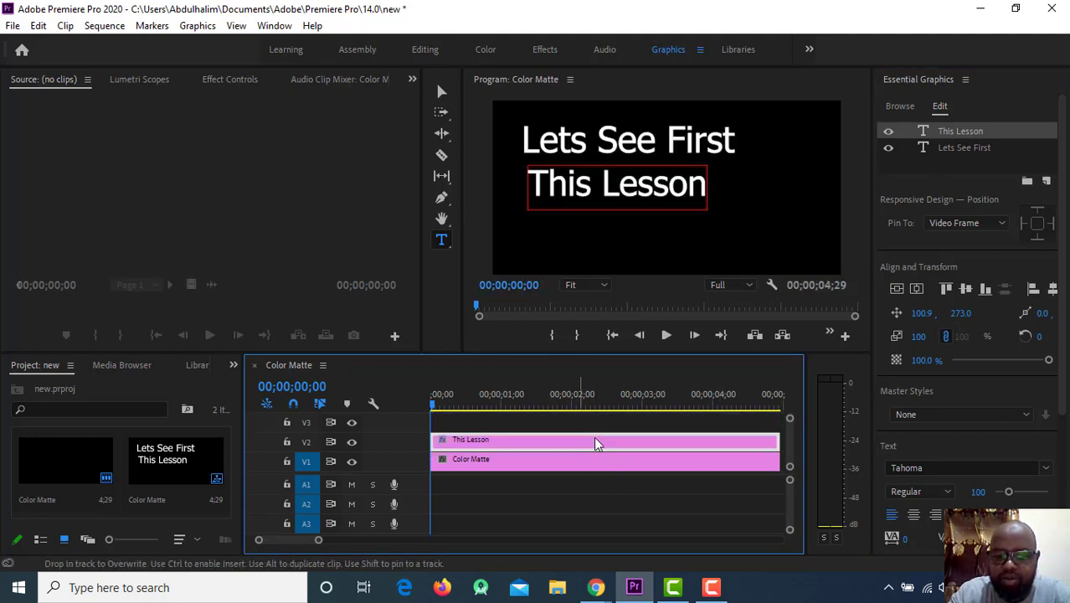
Select the 'Lets See First' layer, zoom the timeline out, and select the Color Matte clip.
left_click(946, 151)
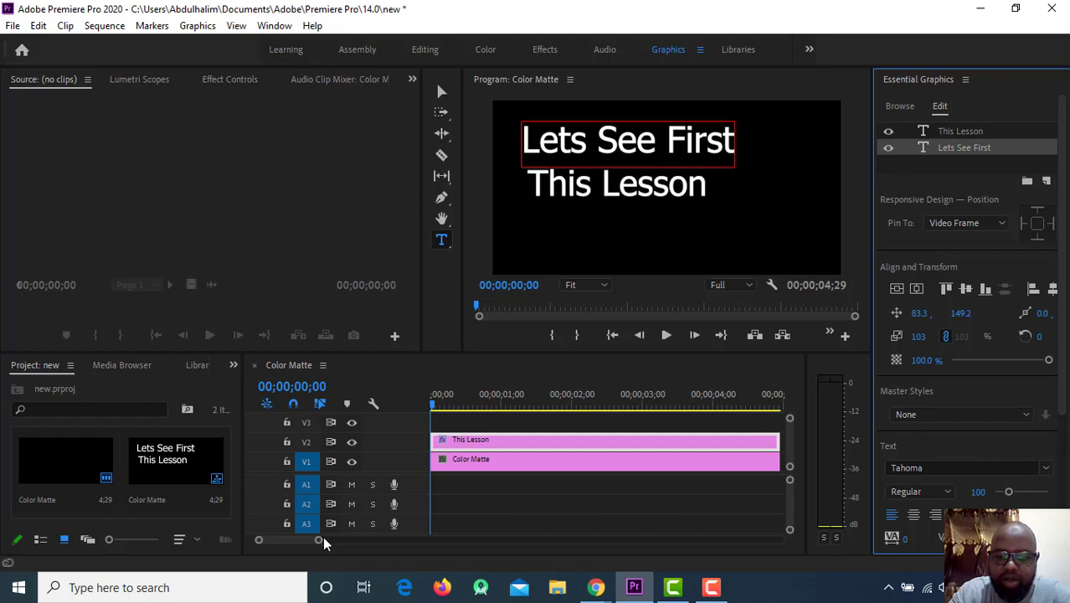
left_click_drag(317, 540, 335, 544)
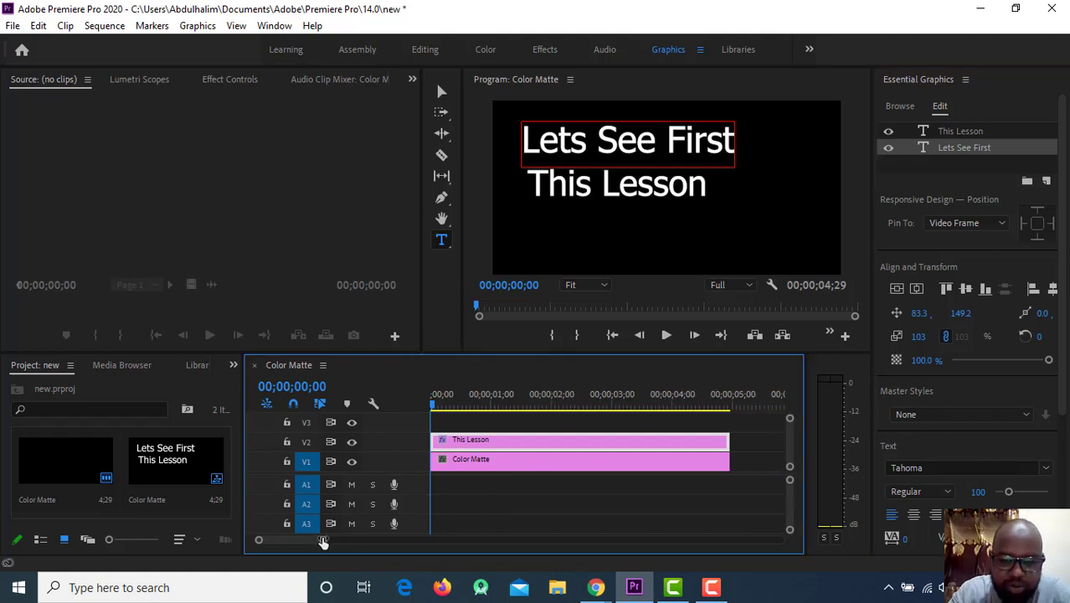
left_click(497, 466)
Cut the Color Matte clip and move the title clip down to V1.
right_click(499, 468)
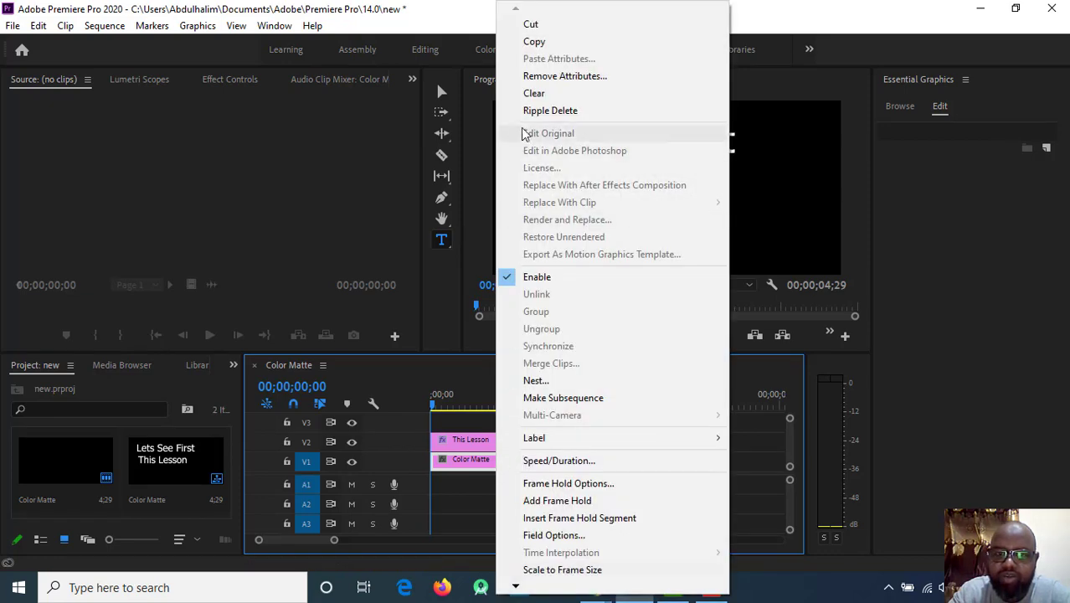
left_click(544, 24)
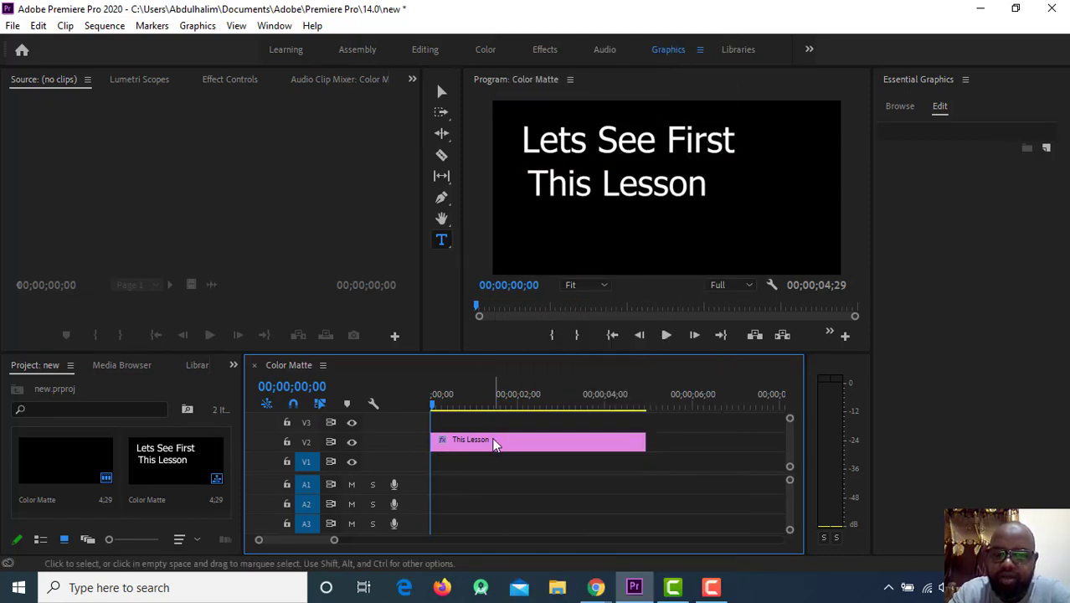
left_click_drag(494, 441, 497, 465)
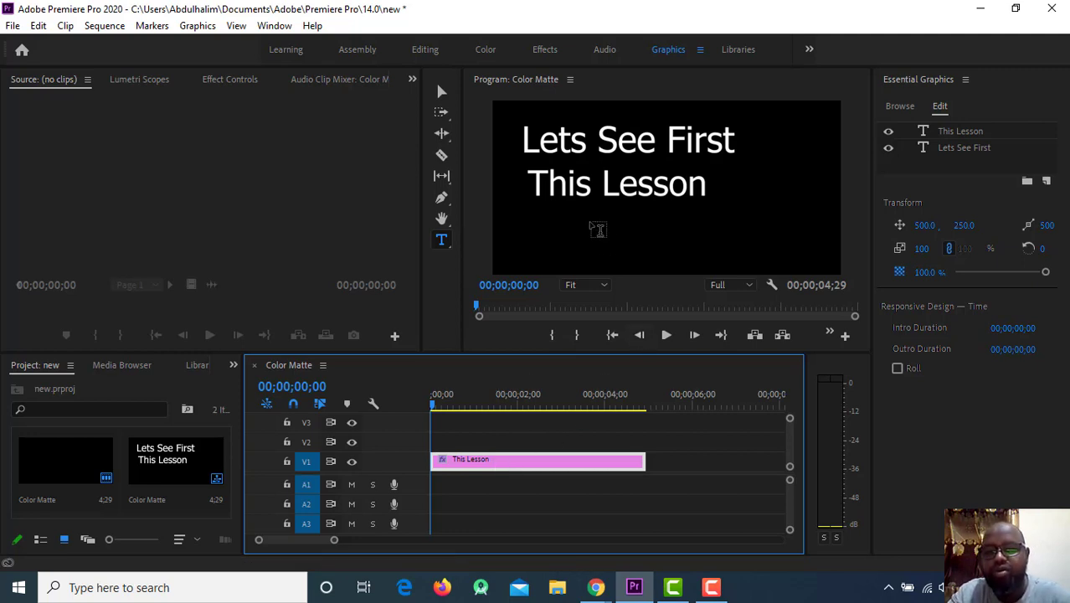
Cut the 'This Lesson' text layer, restoring 'Lets See First' after an accidental removal.
left_click(685, 186)
left_click(953, 151)
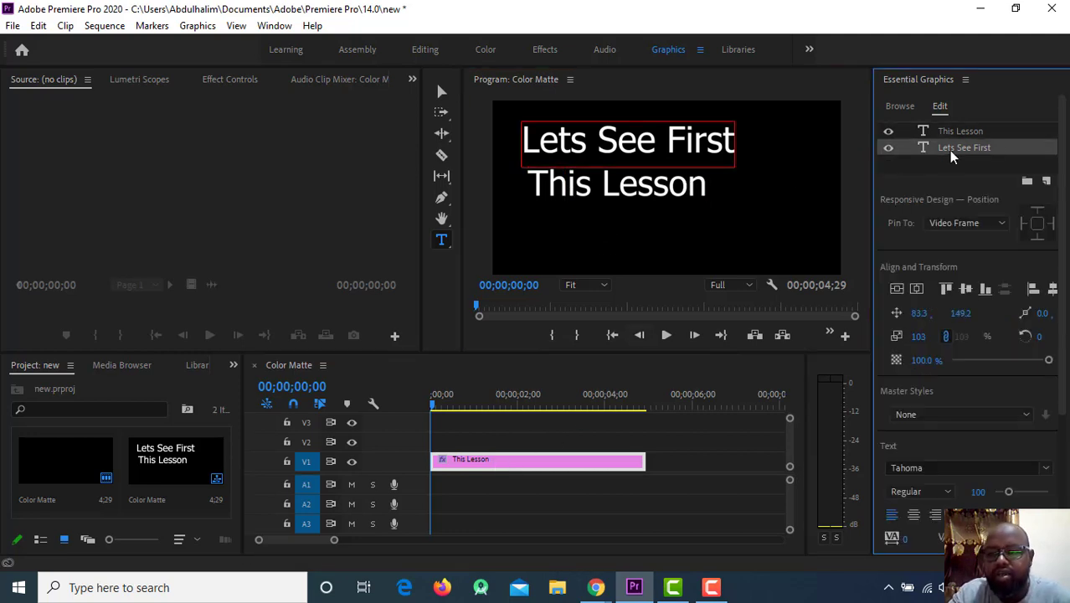
right_click(963, 149)
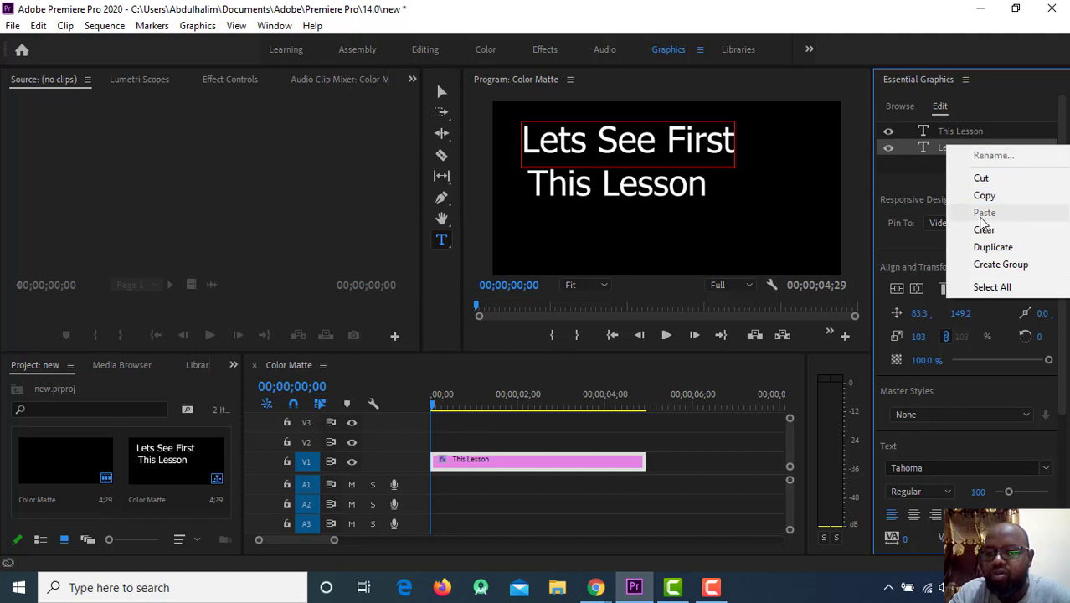
left_click(984, 233)
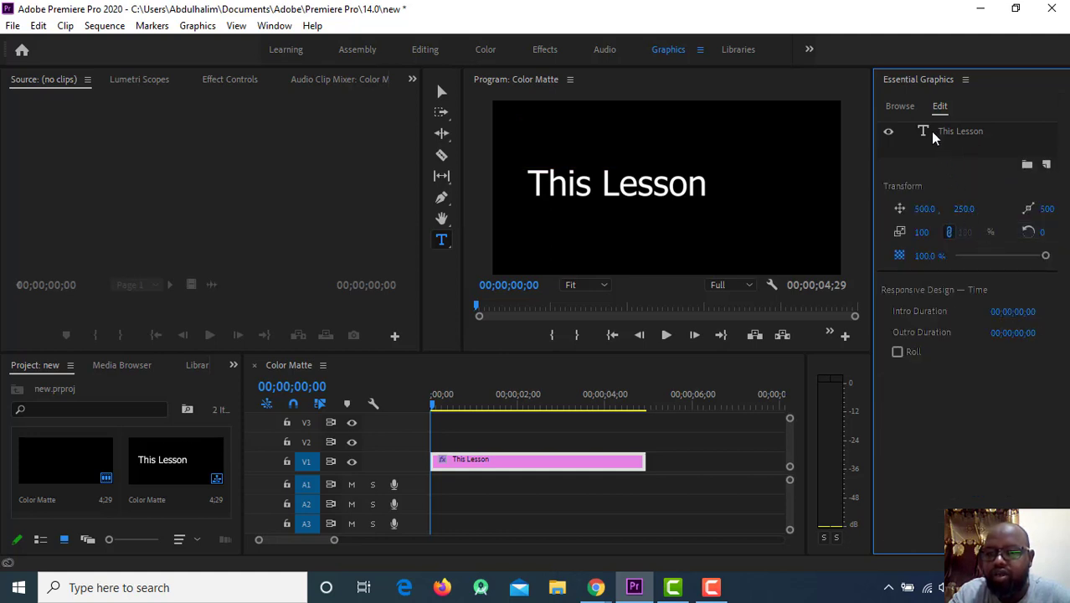
key("ctrl+z")
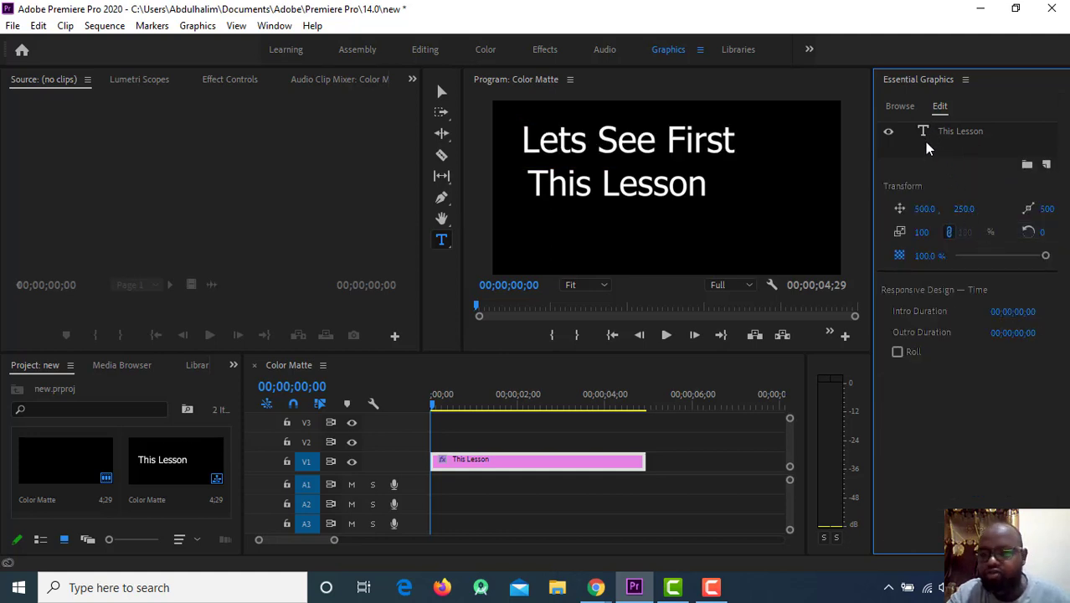
left_click(950, 139)
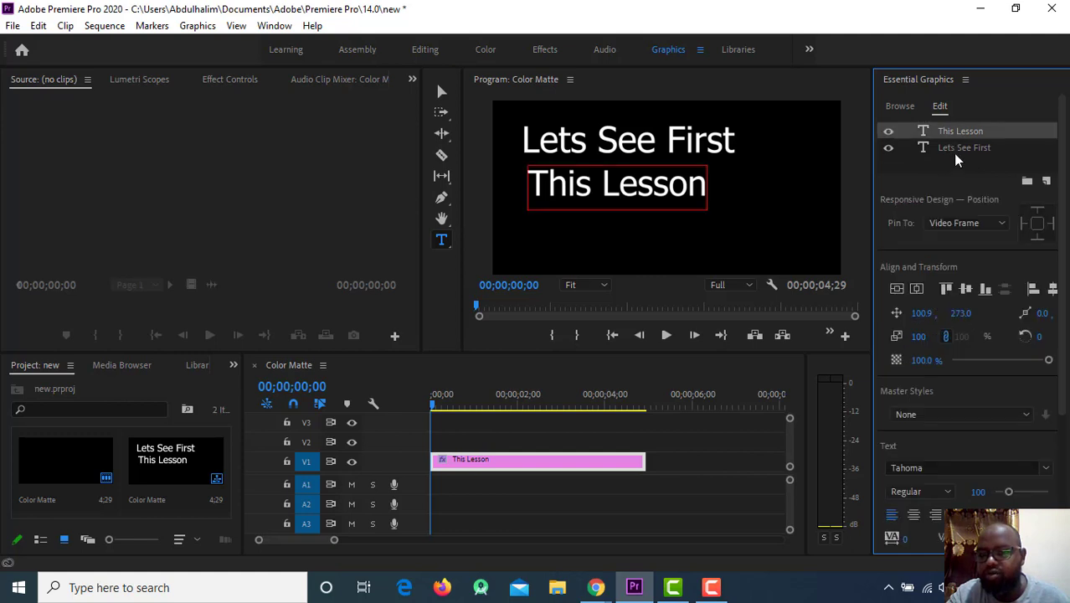
left_click(949, 151)
left_click(949, 134)
right_click(949, 139)
left_click(973, 164)
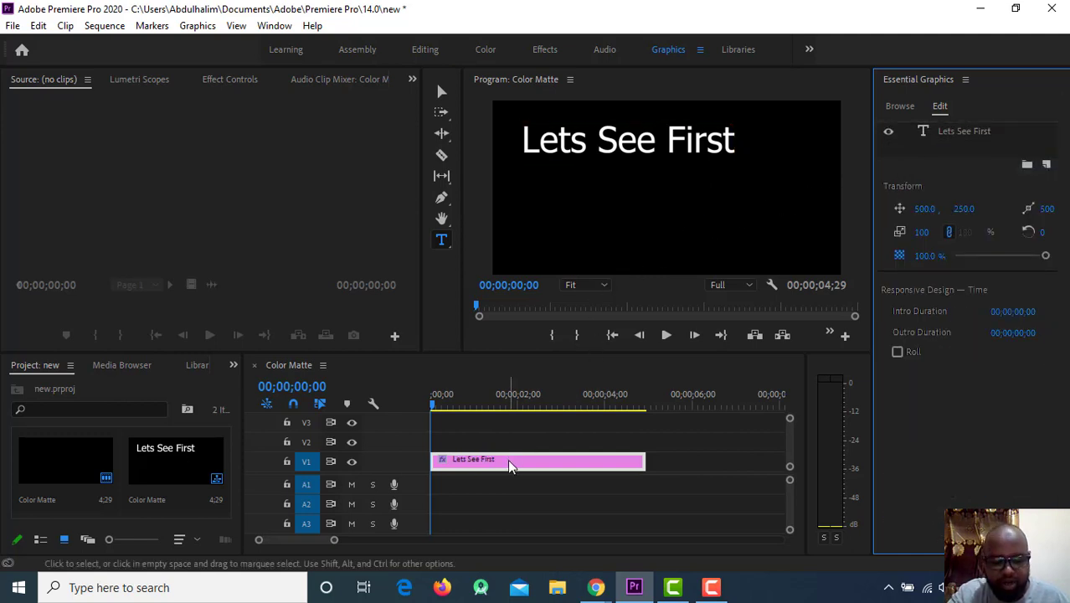
Hide the 'Lets See First' layer briefly and show it again.
mouse_move(510, 465)
left_mouse_down()
mouse_move(506, 444)
mouse_move(513, 466)
left_mouse_up()
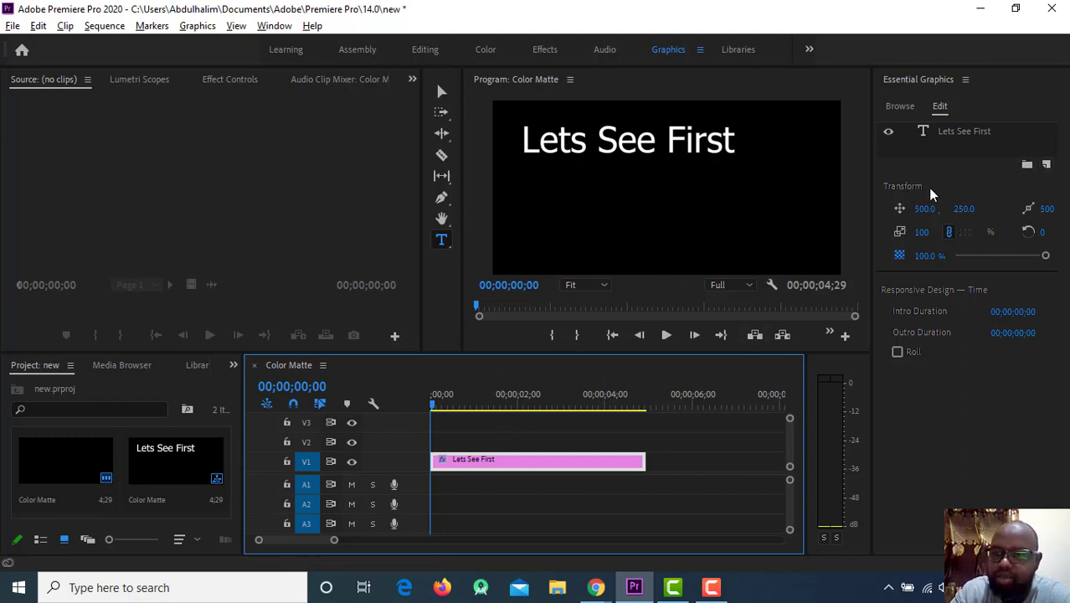
left_click(889, 131)
left_click(888, 131)
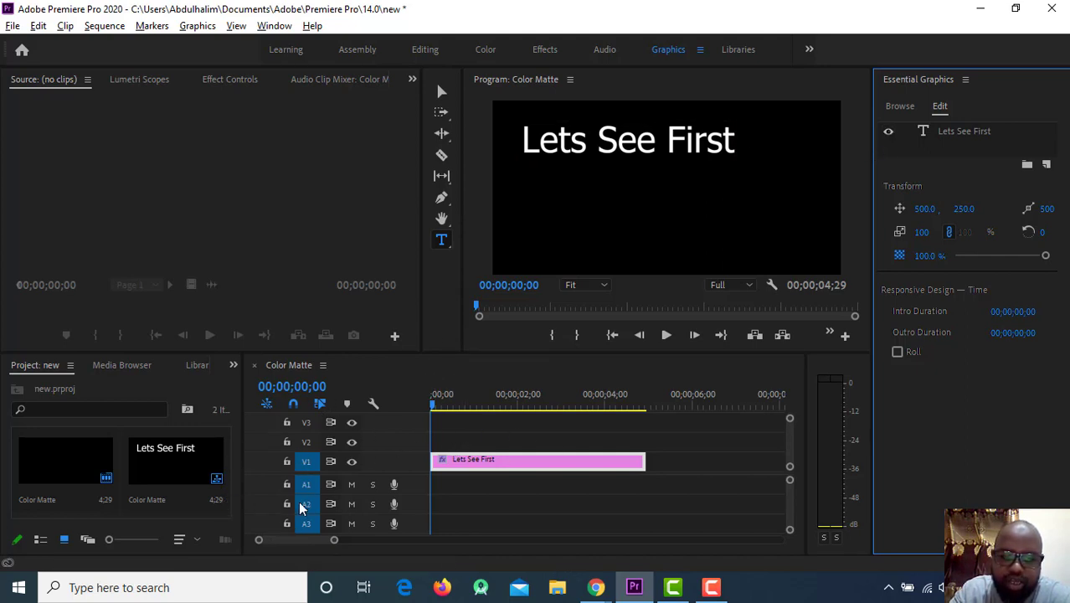
Type 'Animation' with the horizontal Type tool below 'Lets See First', then return to Selection.
left_click(442, 239)
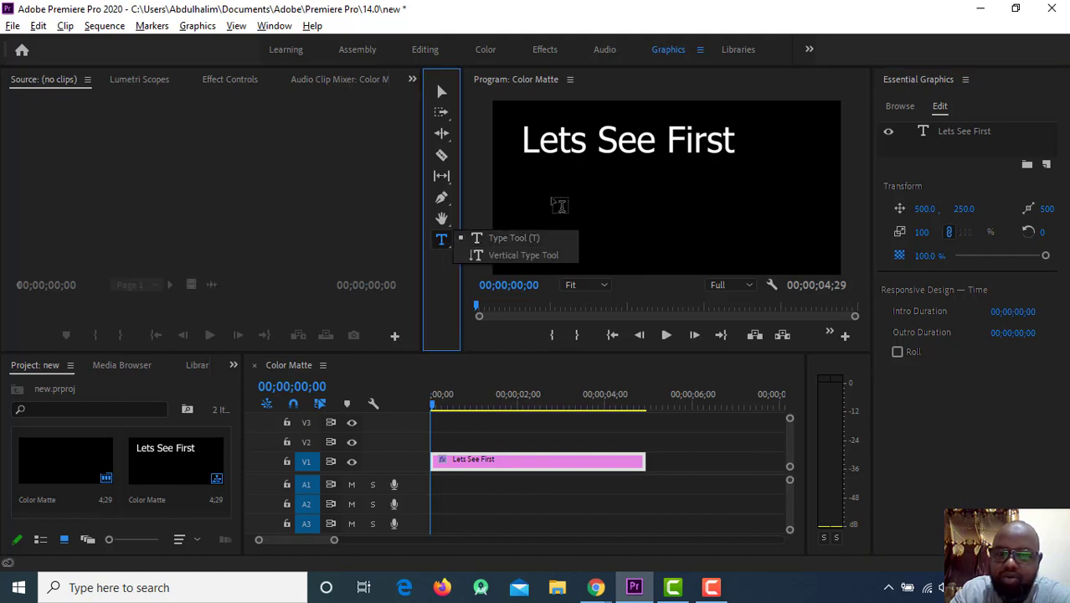
left_click(503, 237)
left_click(524, 194)
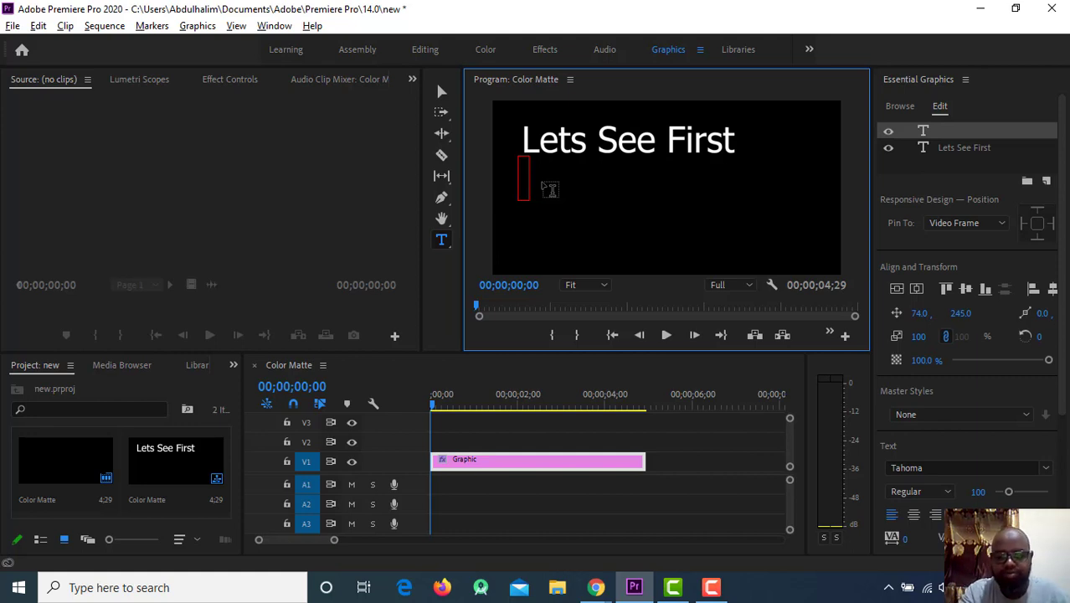
type("N")
key("BackSpace")
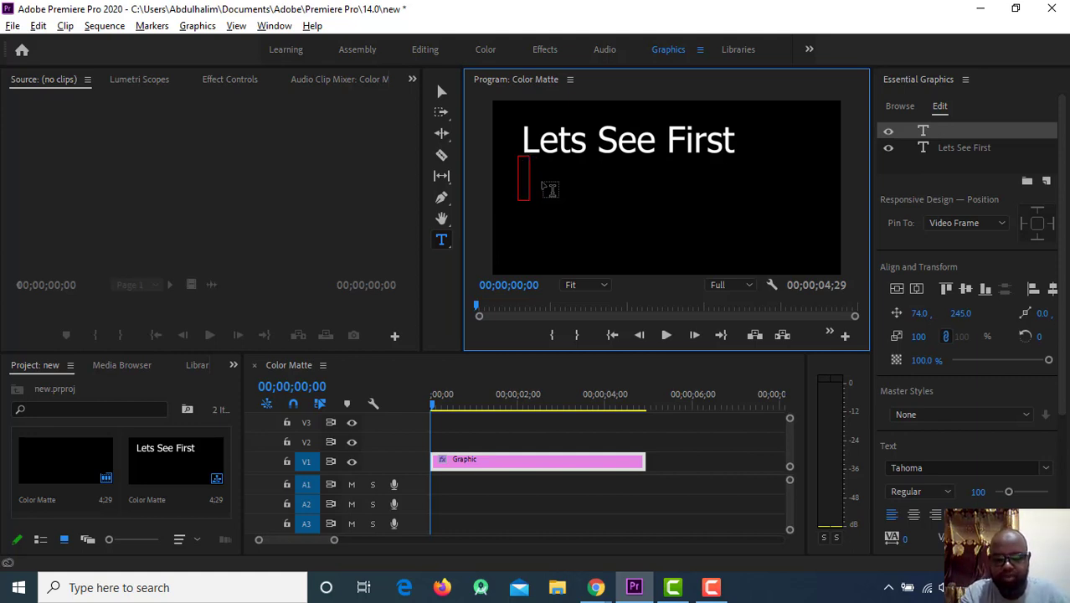
type("ANima")
key("BackSpace")
key("BackSpace")
key("BackSpace")
key("BackSpace")
type("n")
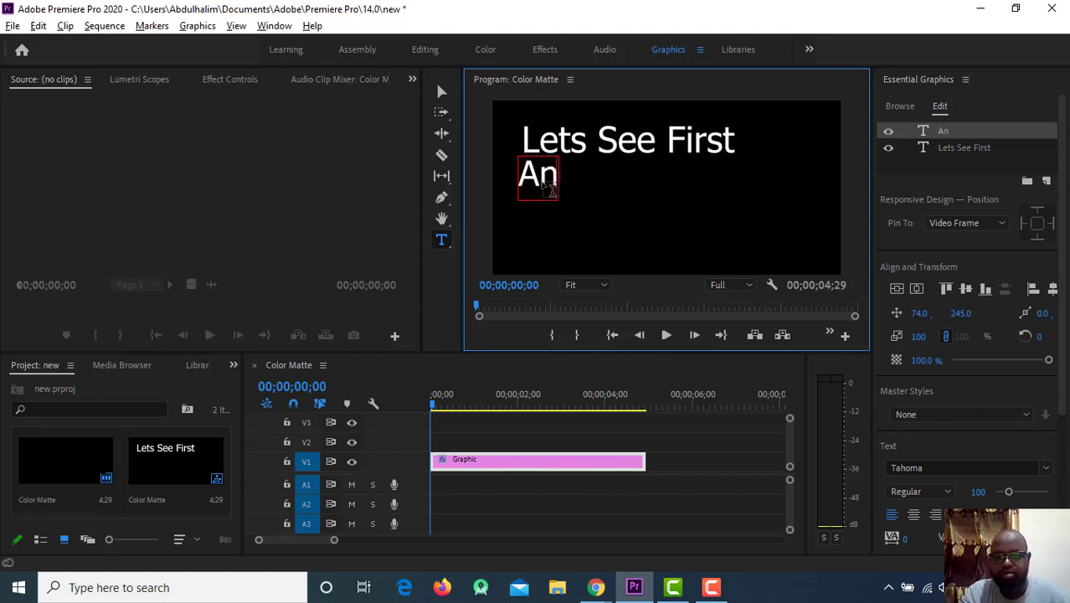
type("imation")
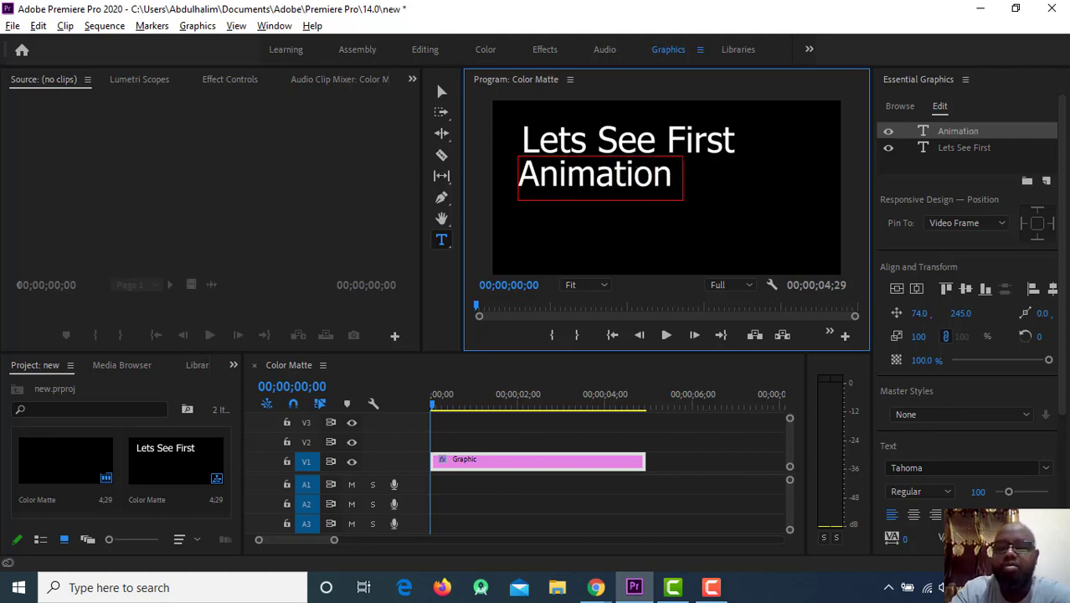
left_click(442, 92)
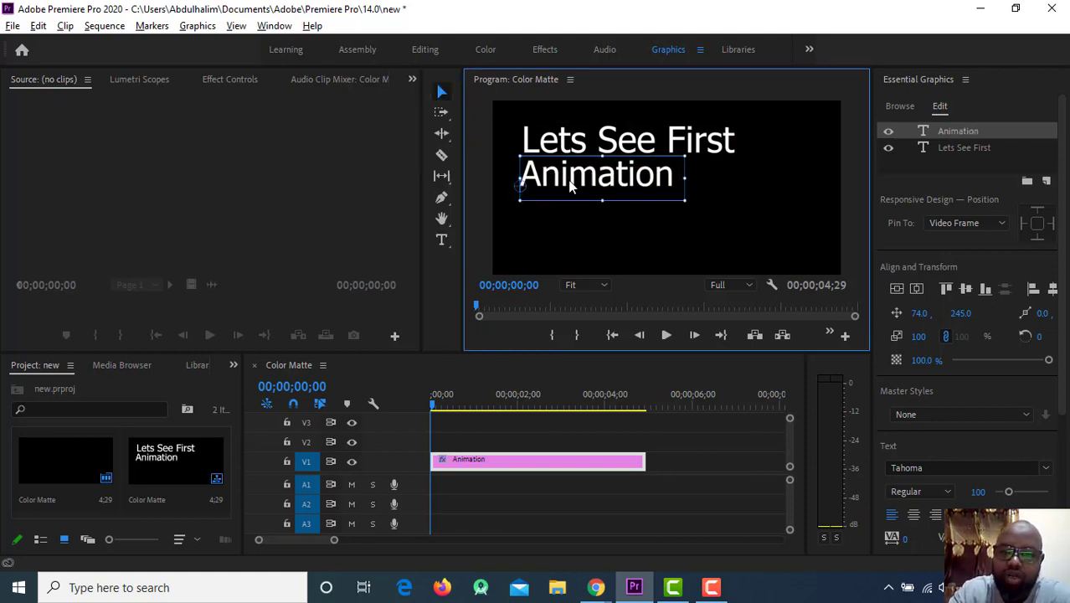
Move the 'Animation' text to position 122, 260 under 'Lets See First'.
left_click_drag(569, 186, 592, 201)
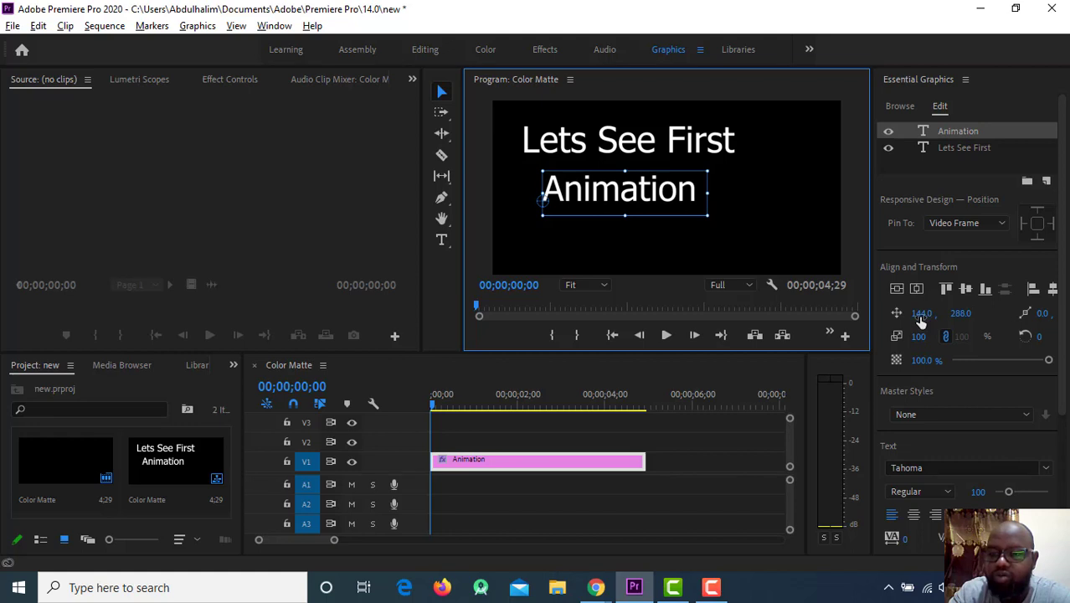
mouse_move(921, 313)
left_mouse_down()
mouse_move(998, 313)
mouse_move(969, 314)
left_mouse_up()
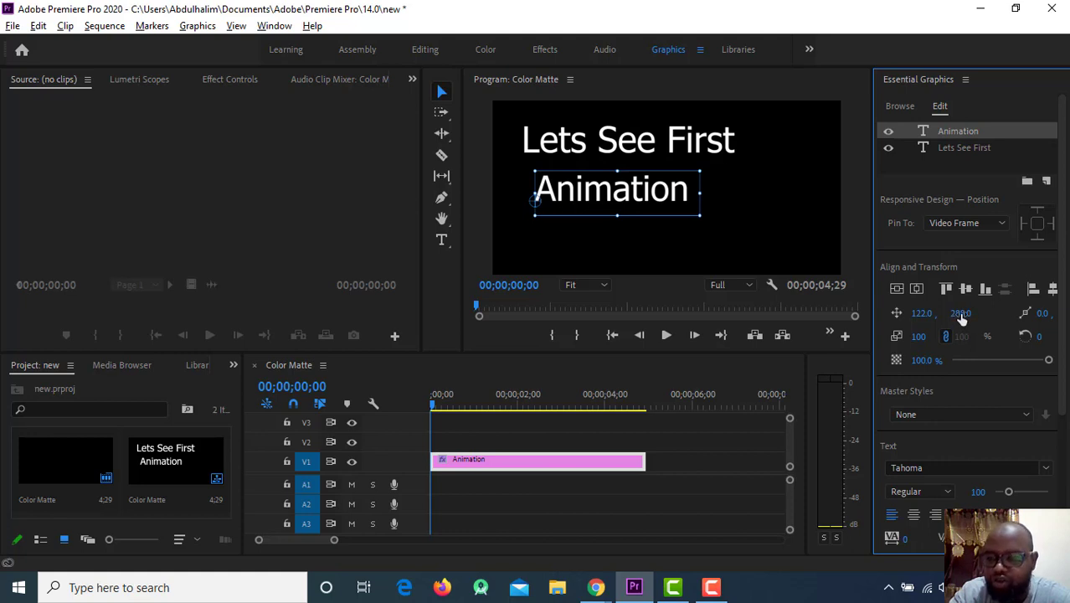
left_click_drag(960, 312, 947, 313)
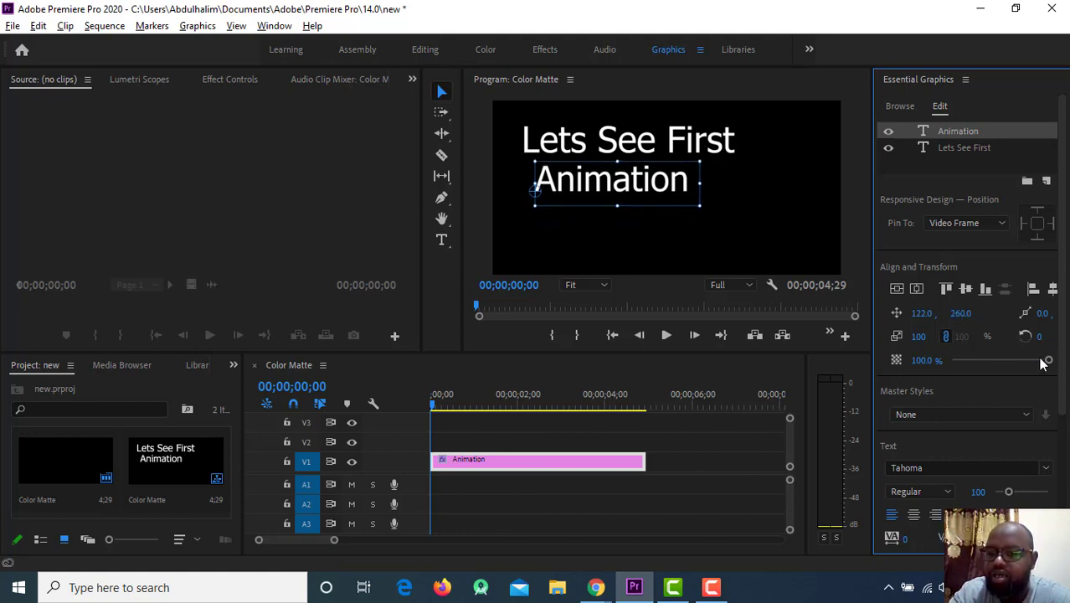
Test the 'Animation' text's opacity and restore it to 100%.
mouse_move(1044, 360)
left_mouse_down()
mouse_move(987, 360)
mouse_move(1017, 360)
left_mouse_up()
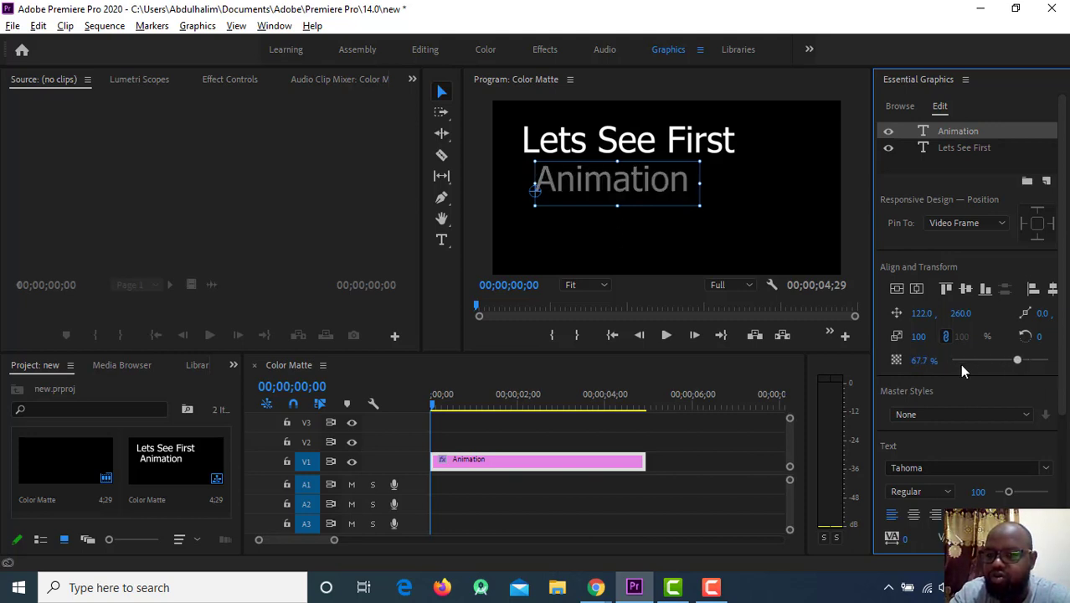
left_click_drag(962, 366, 951, 361)
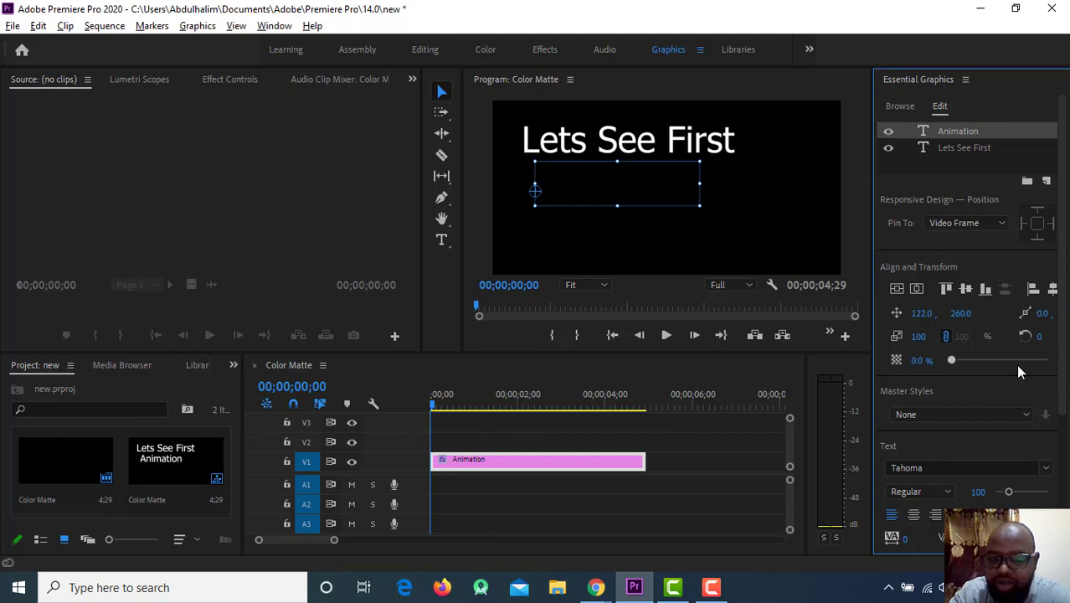
left_click_drag(1019, 362, 1053, 360)
left_click_drag(1066, 279, 1063, 360)
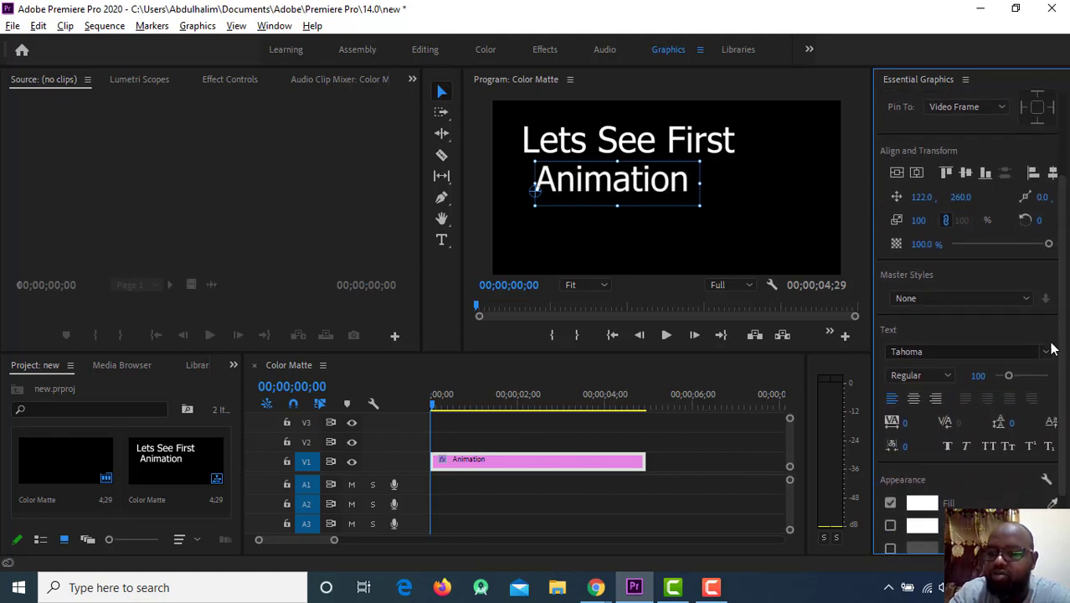
Keep Tahoma, set the 'Animation' font size to 122, and left-align the text.
left_click(1018, 300)
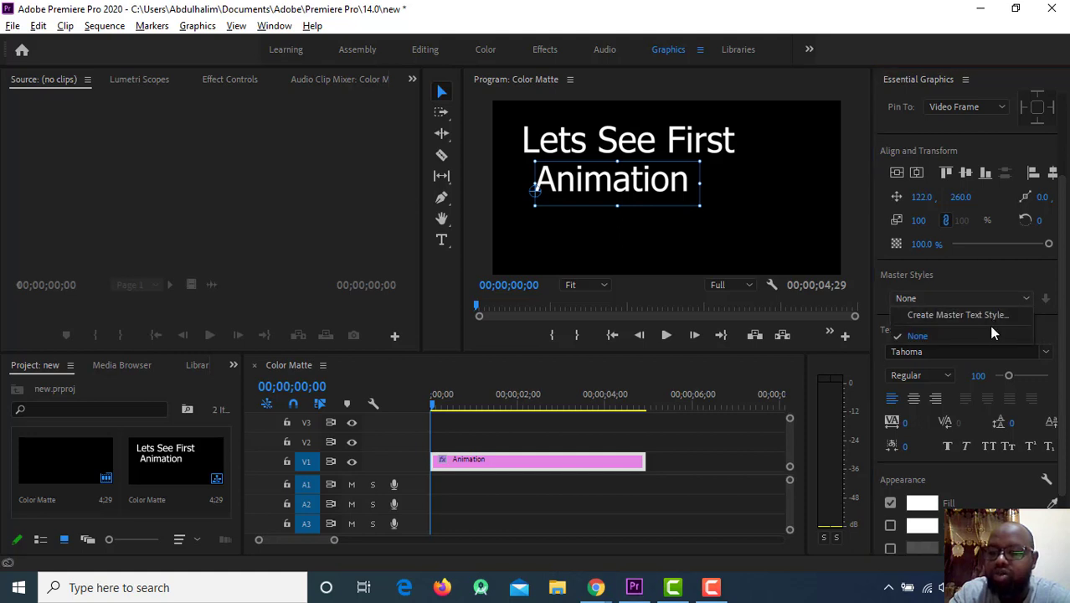
left_click(972, 294)
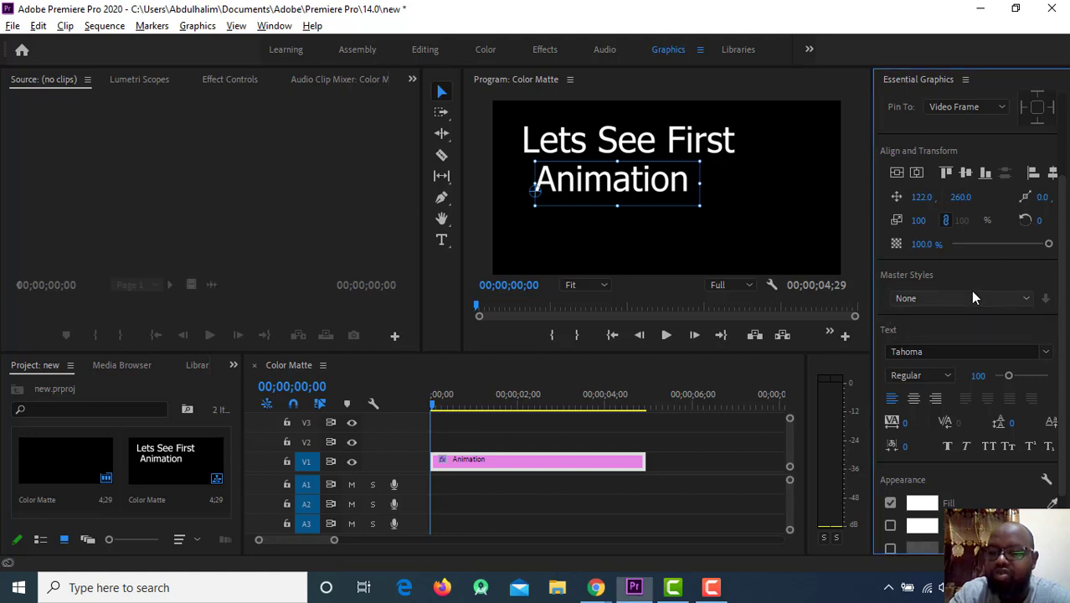
left_click(1045, 355)
left_click(1046, 356)
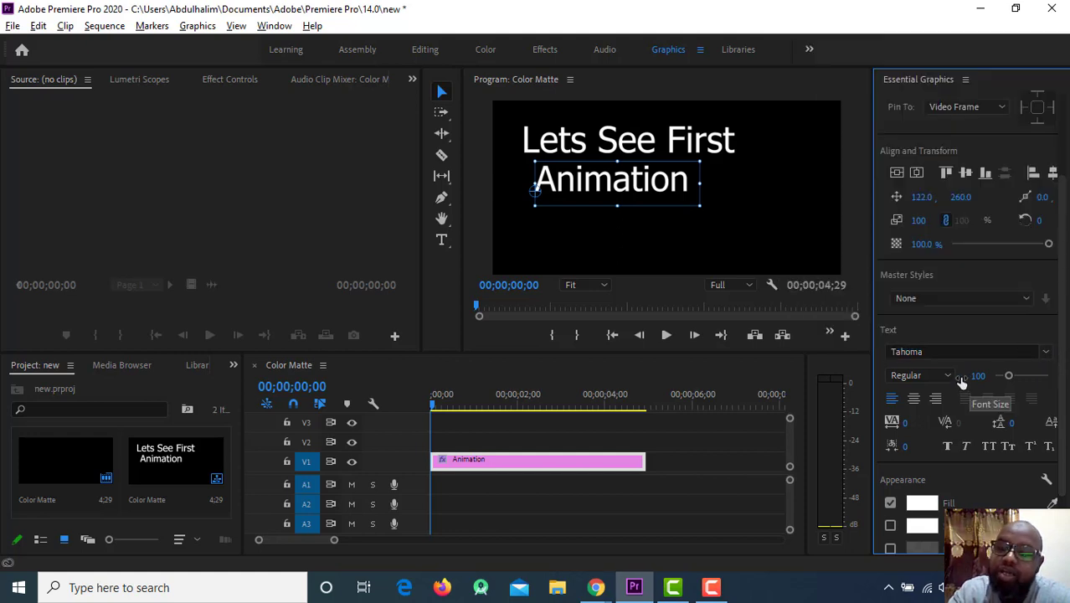
left_click_drag(1010, 379, 1012, 378)
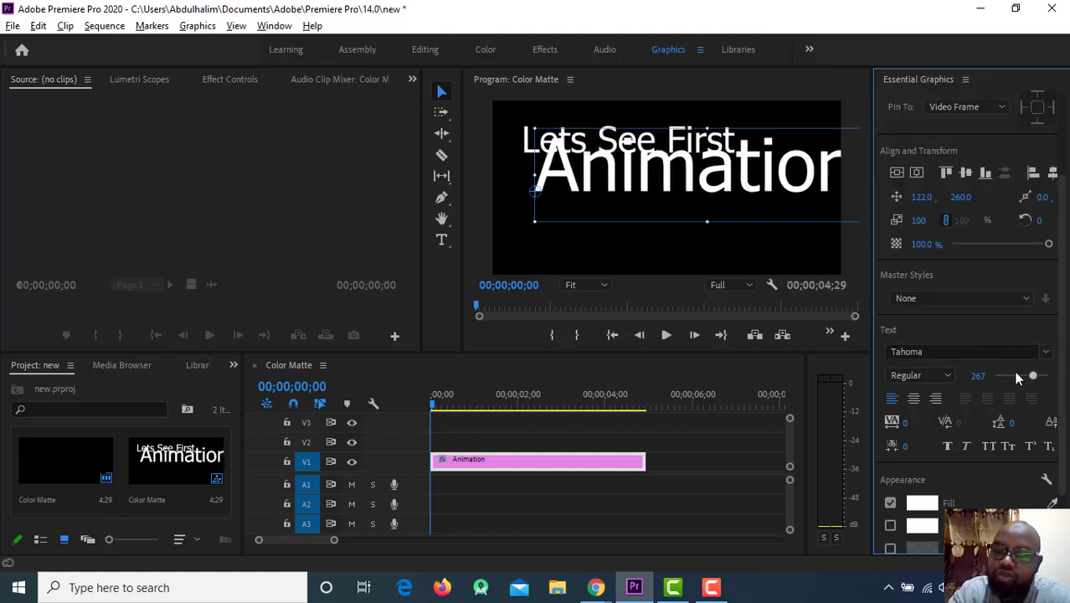
left_click(910, 396)
left_click(935, 398)
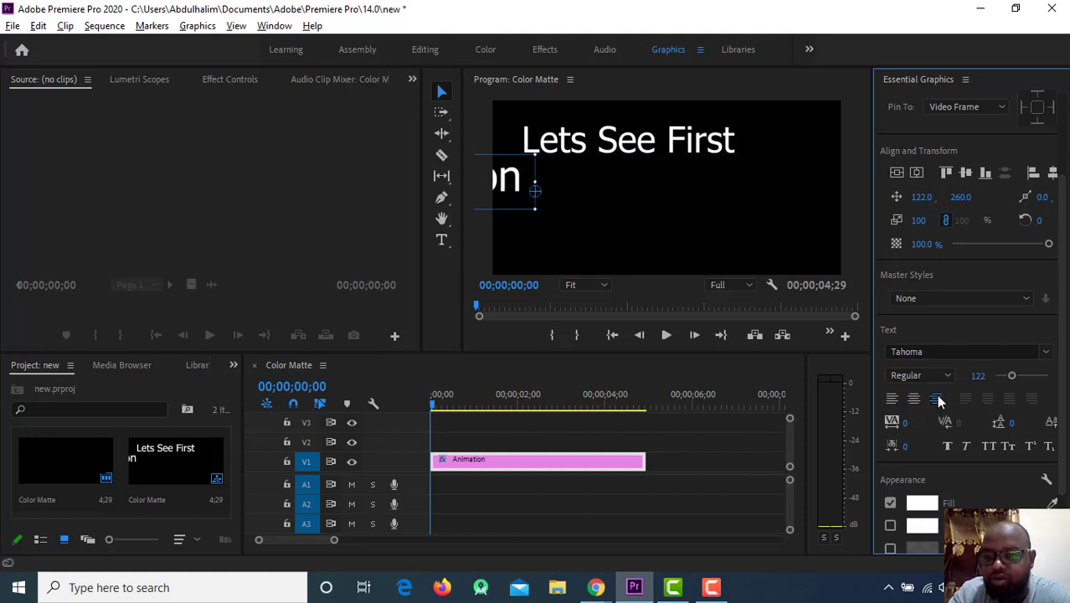
left_click(893, 397)
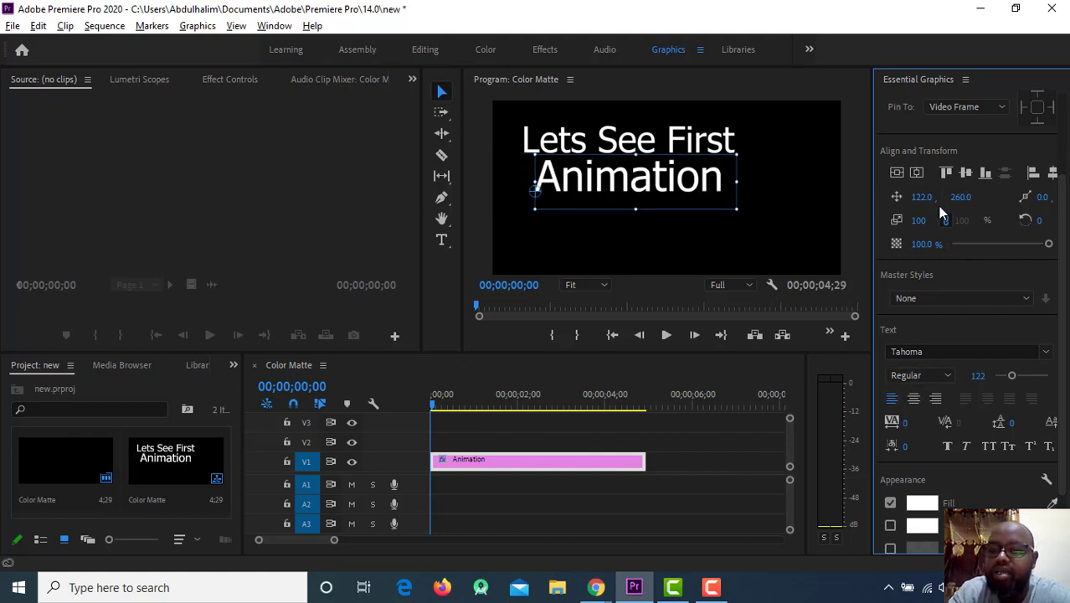
Try the top, centre and bottom vertical align buttons on the 'Animation' layer.
left_click(946, 173)
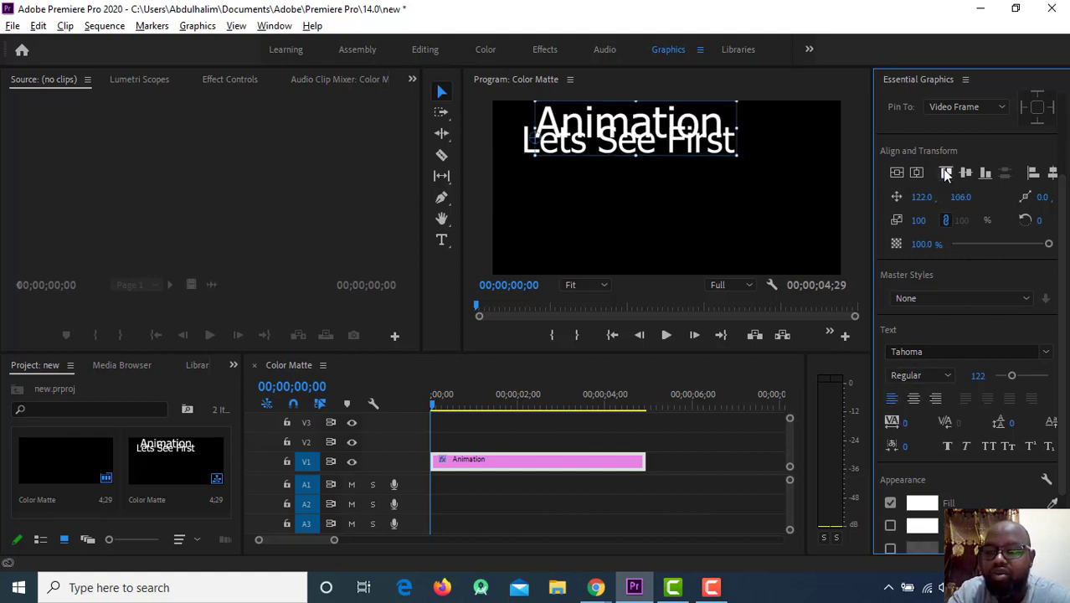
left_click(965, 173)
left_click(987, 174)
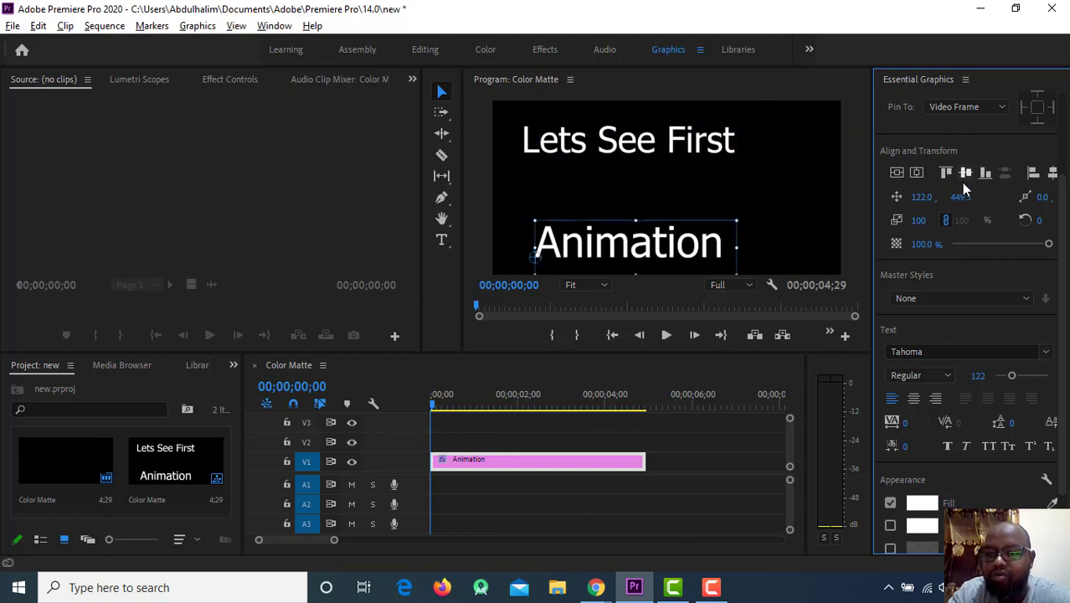
left_click(965, 173)
left_click(944, 173)
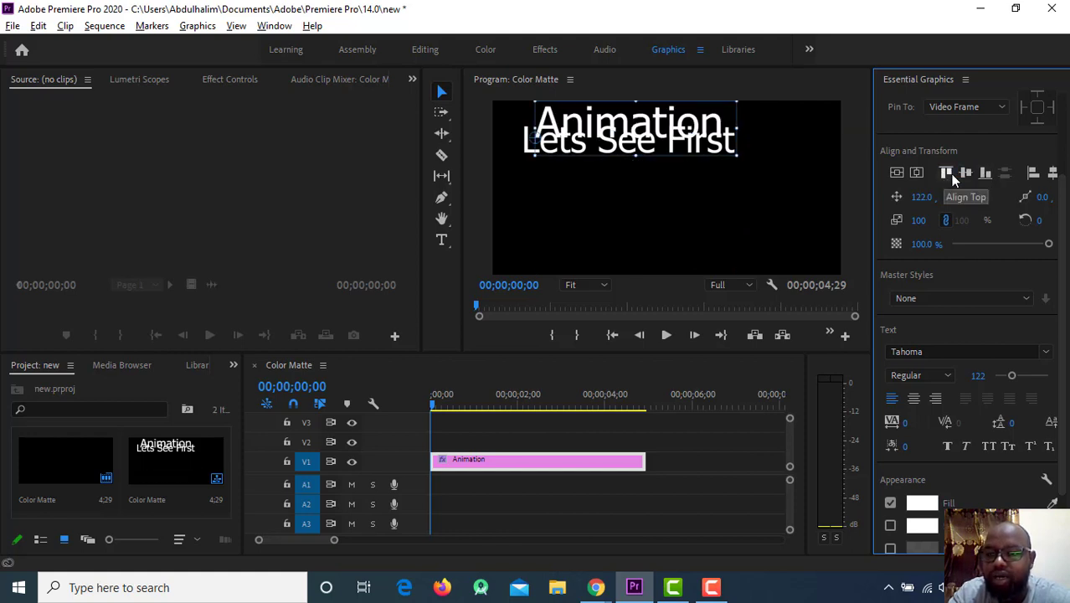
left_click(965, 173)
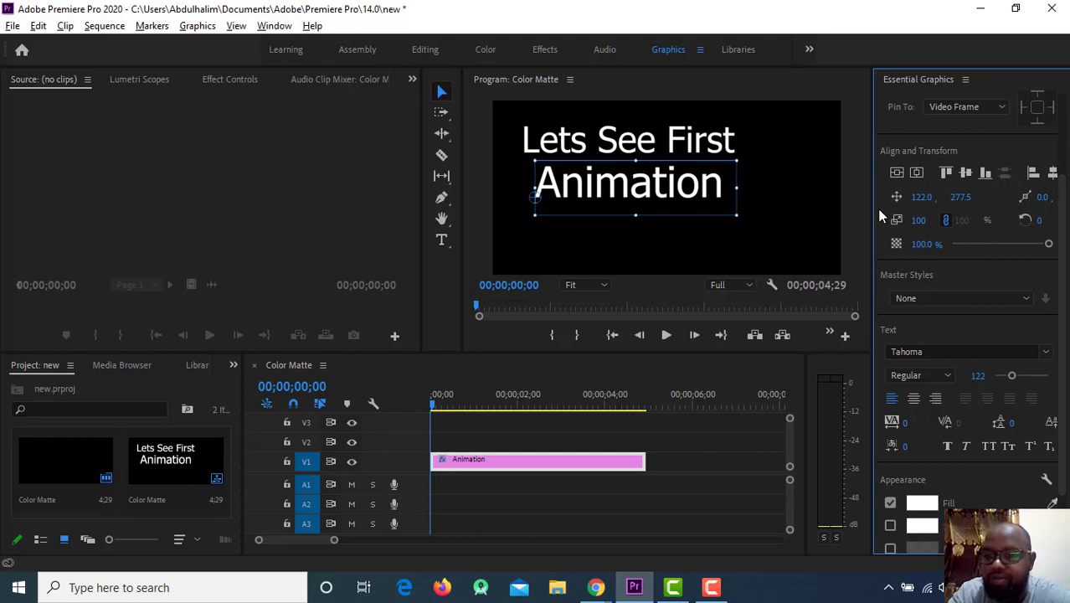
Try the left, centre and right align buttons, then drag 'Animation' under 'Lets See First' to 120.5, 284.5.
left_click_drag(871, 207, 846, 207)
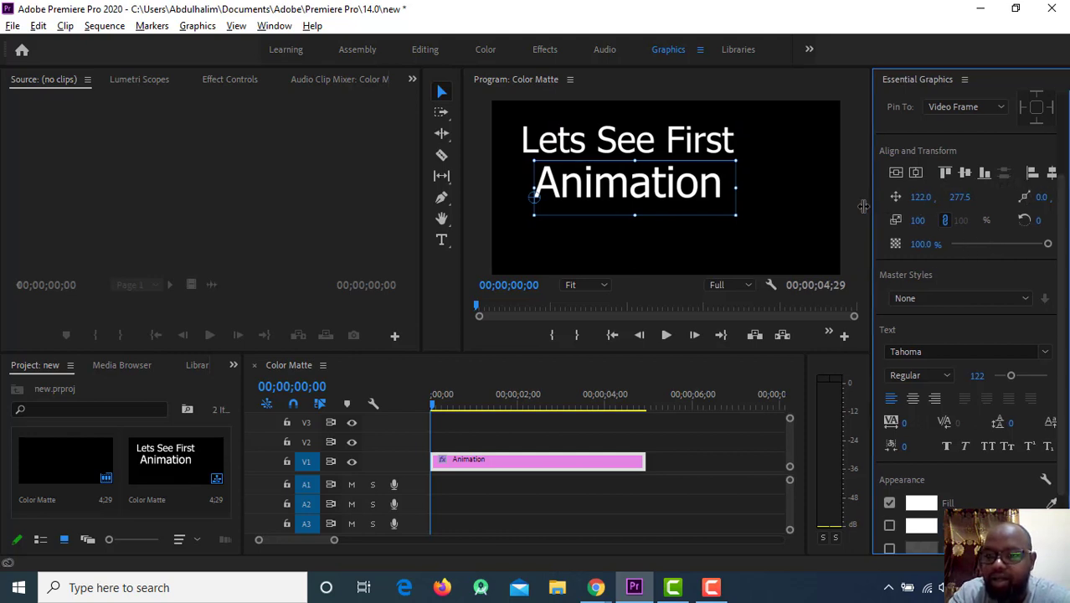
left_click(1007, 173)
left_click(1026, 173)
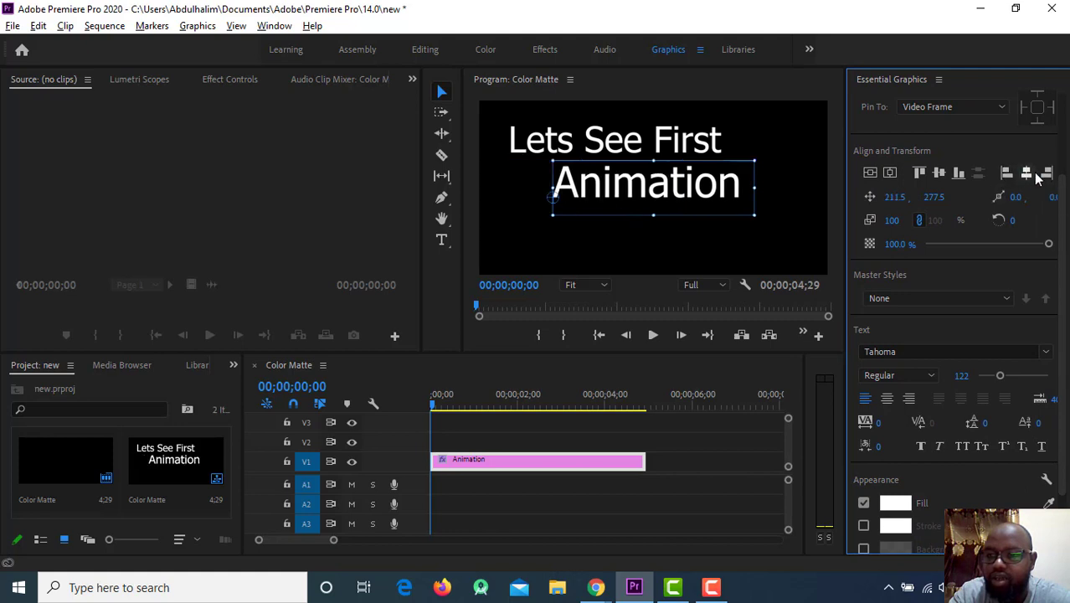
left_click(1046, 173)
left_click(940, 175)
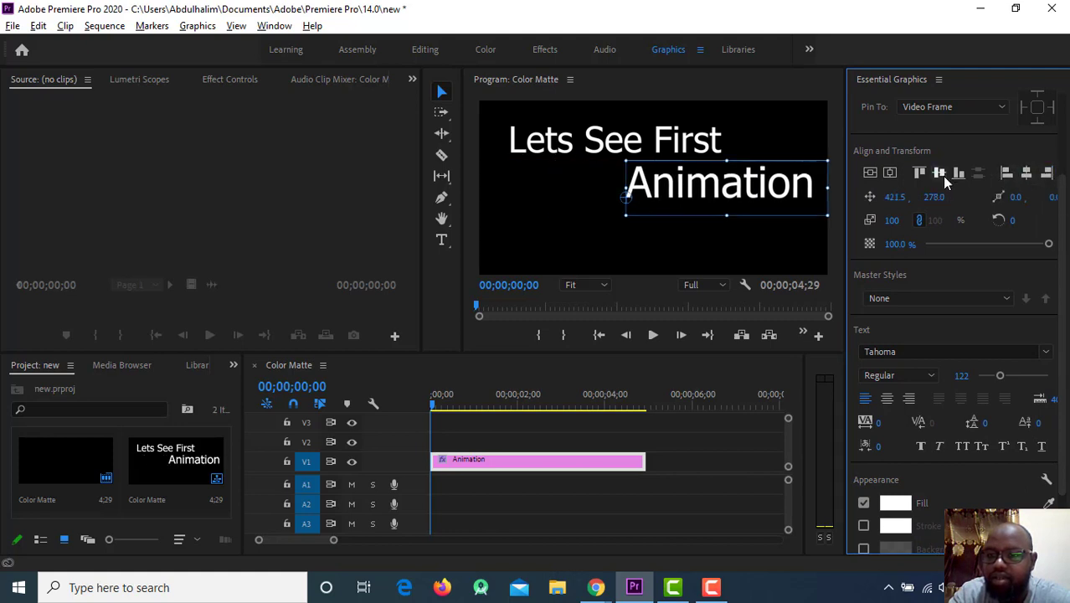
left_click(922, 176)
left_click(944, 174)
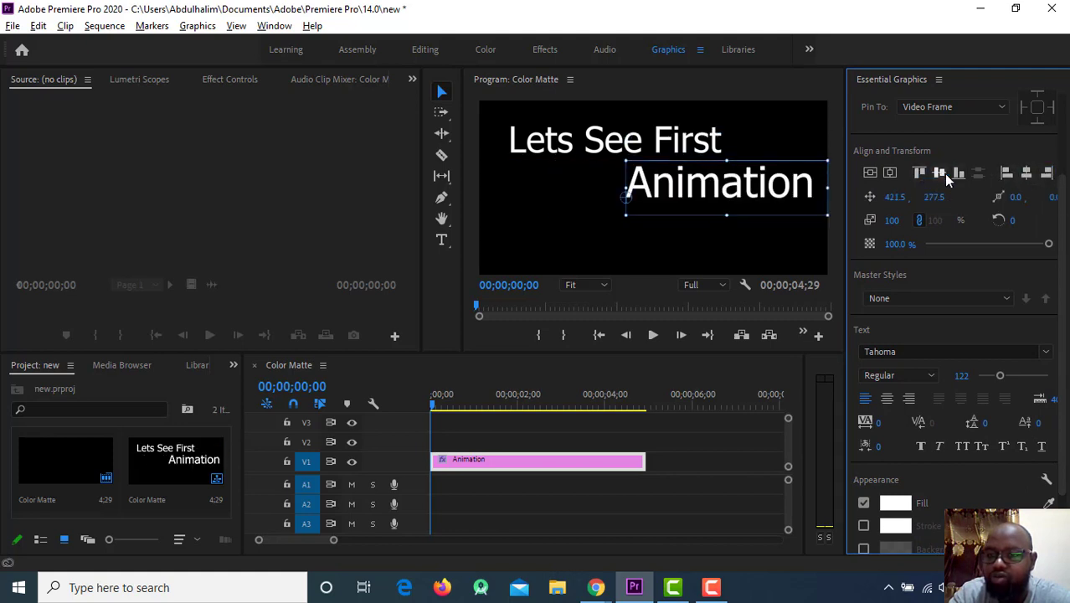
left_click(959, 173)
left_click(1006, 174)
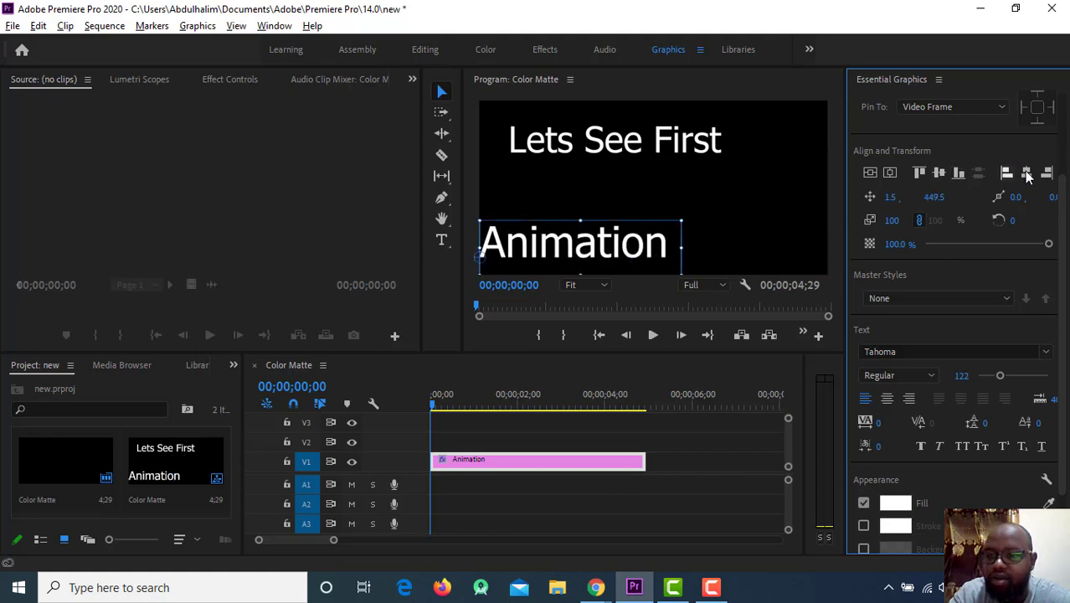
left_click(1046, 174)
left_click(1027, 173)
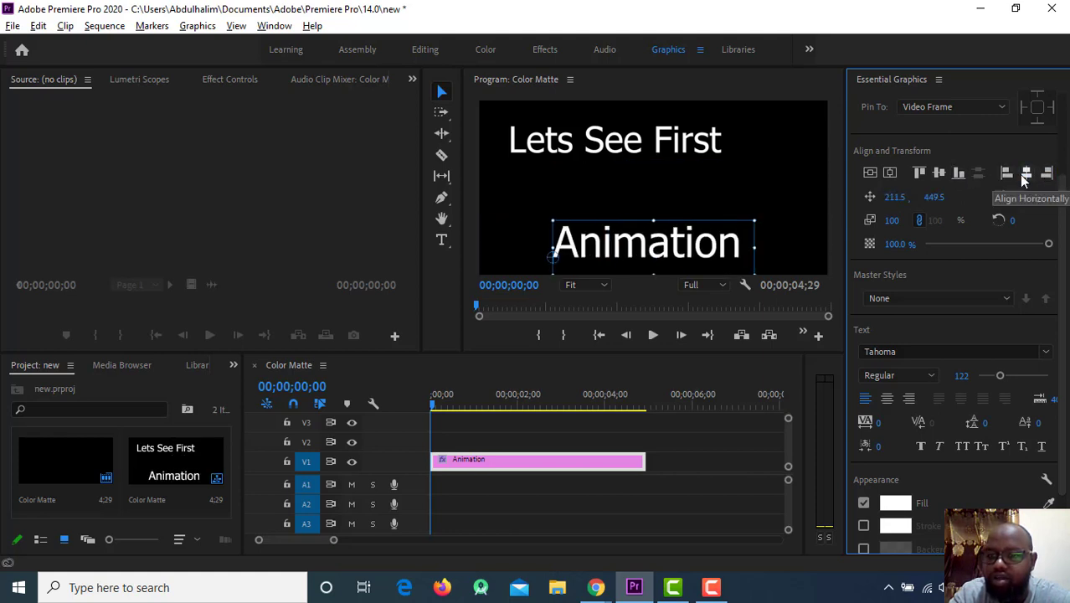
left_click(1007, 173)
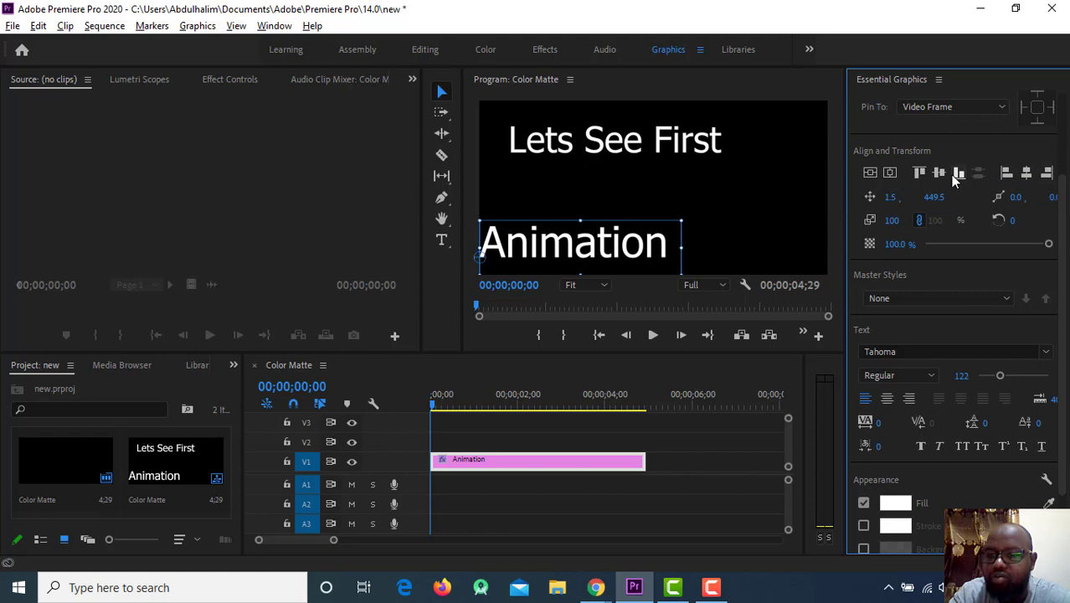
left_click_drag(602, 242, 643, 182)
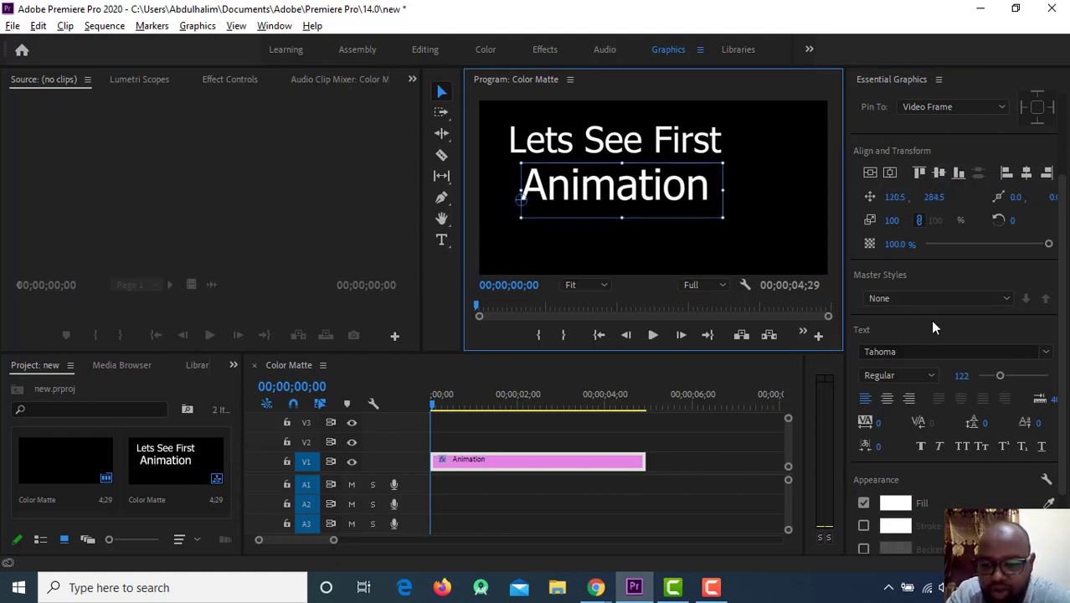
Try tracking values of 20 and then 100 on the Animation text layer.
left_click(895, 424)
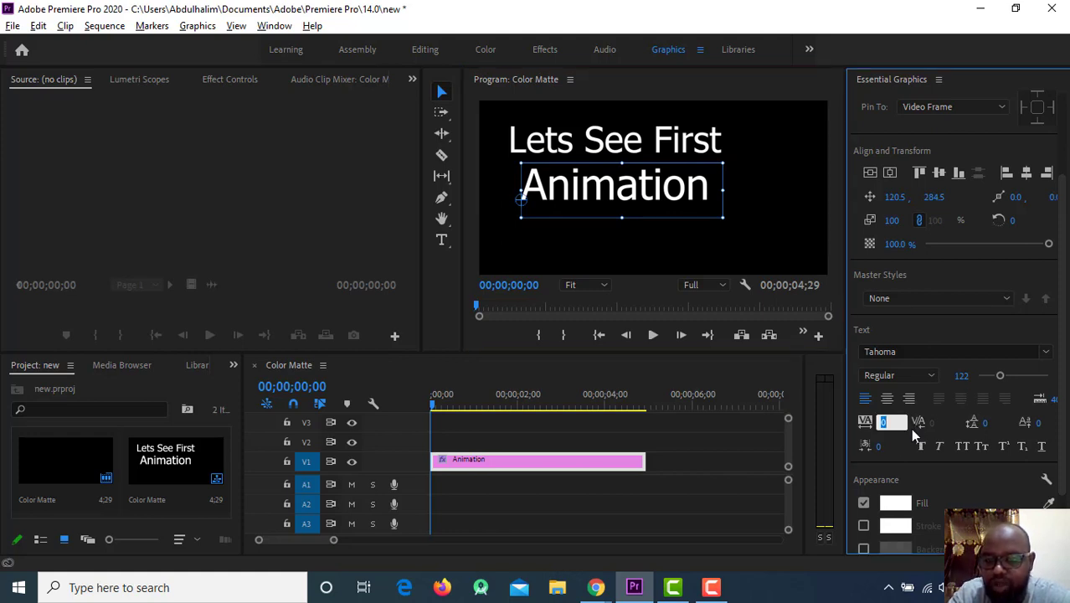
left_click(890, 421)
double_click(892, 422)
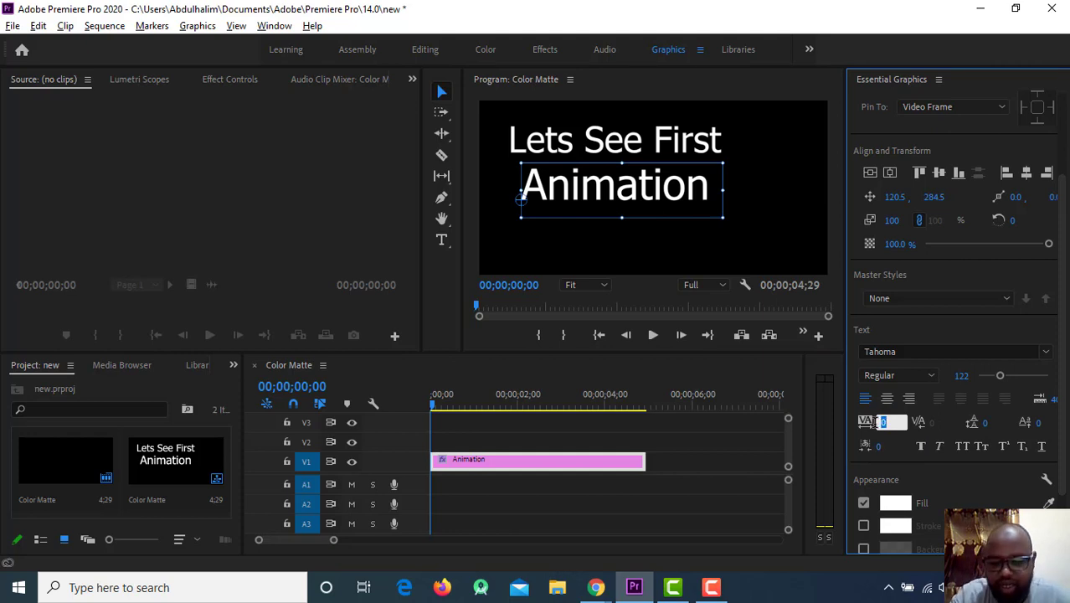
type("20")
key("Return")
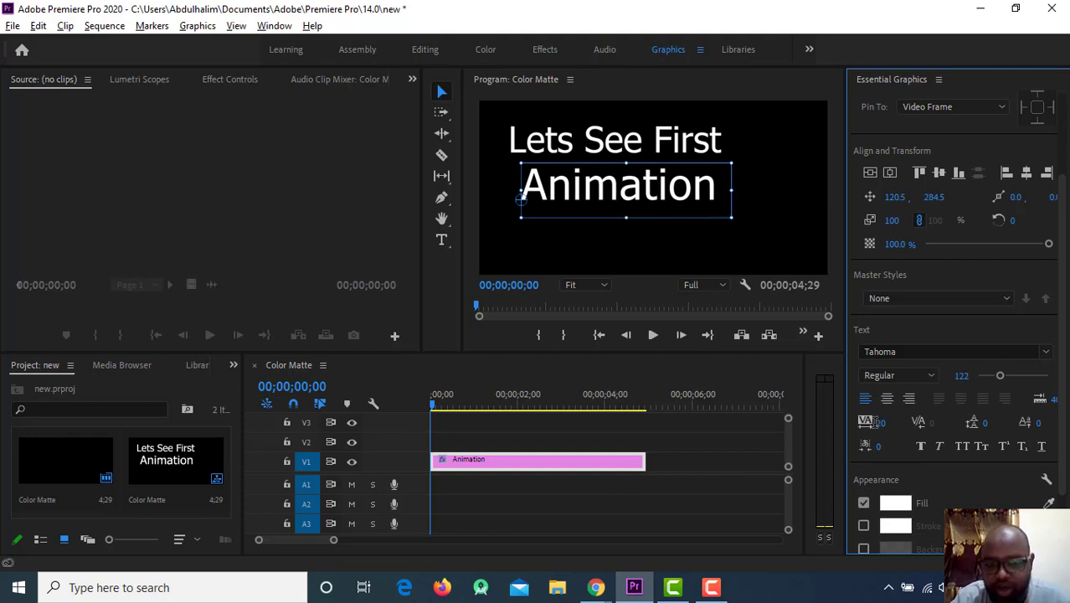
left_click(889, 418)
left_click_drag(895, 422, 879, 421)
type("100")
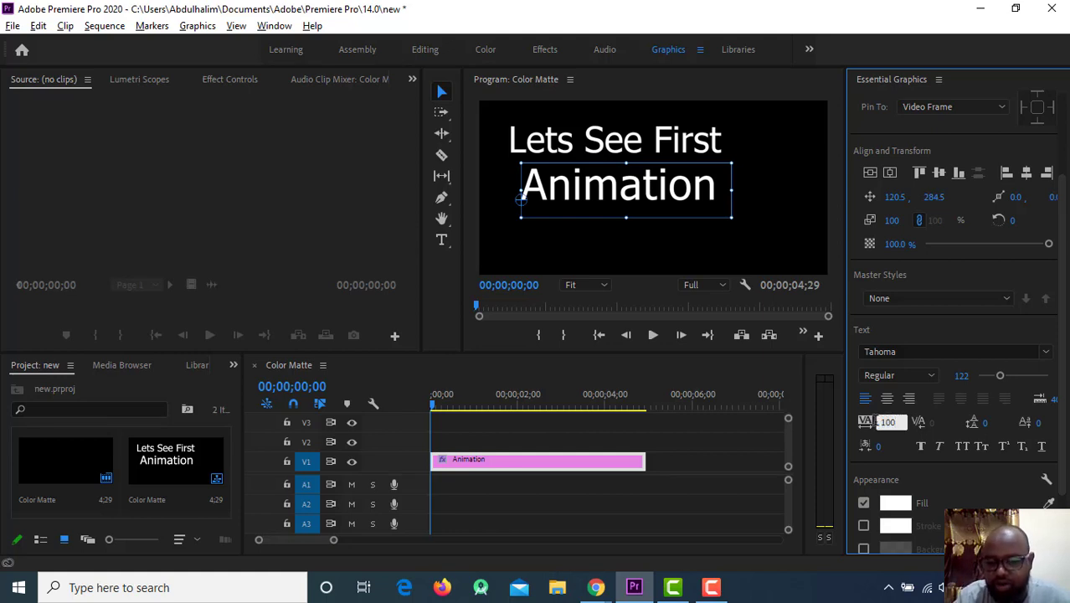
key("Return")
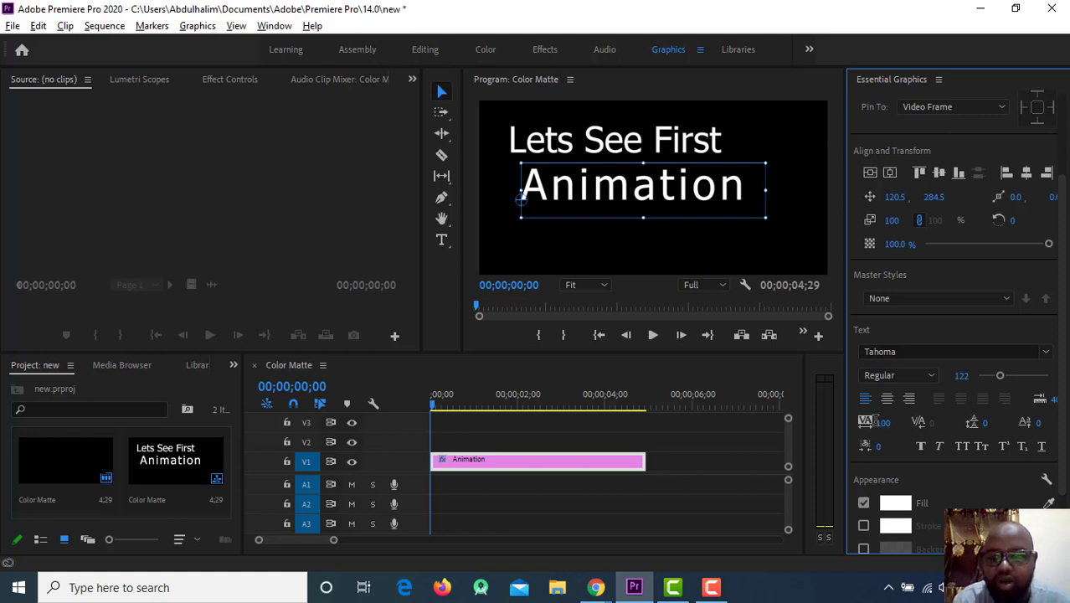
Try a wide tracking of 300, then settle on 50 for Animation.
left_click(886, 423)
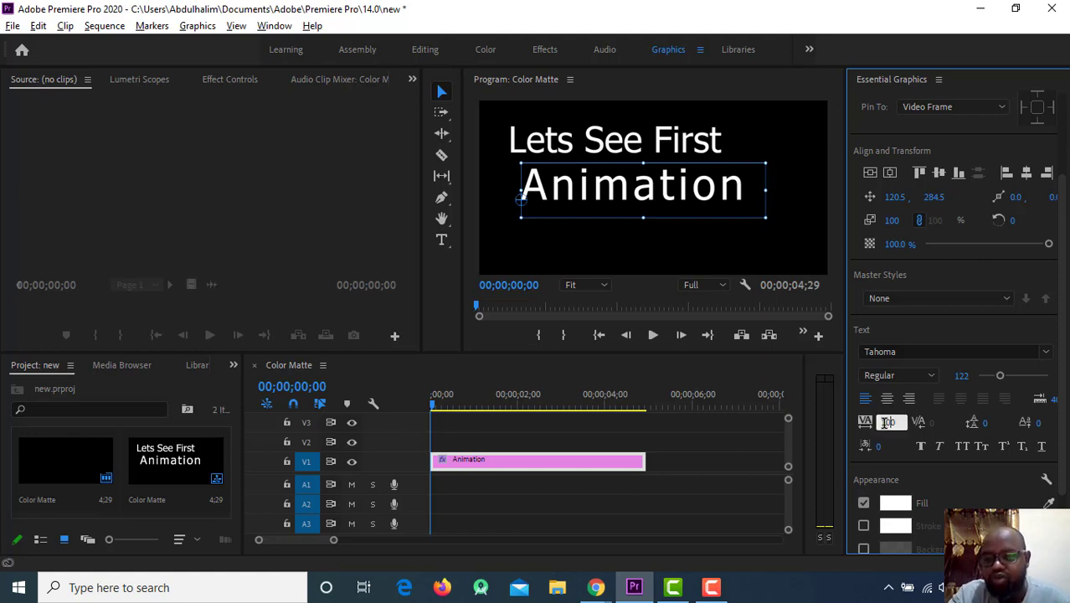
left_click_drag(893, 421, 858, 416)
type("300")
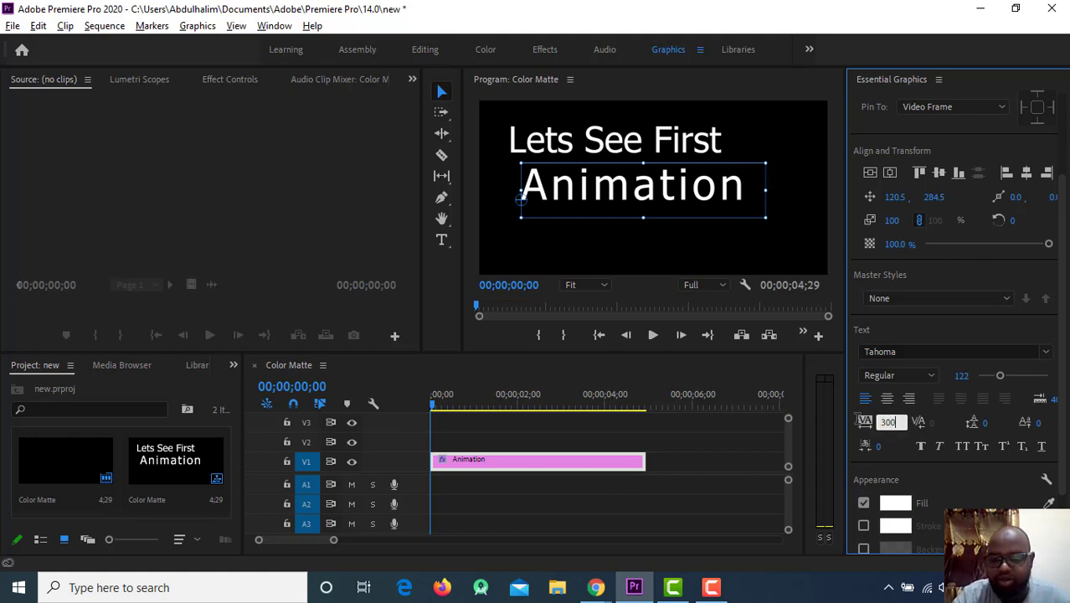
key("Return")
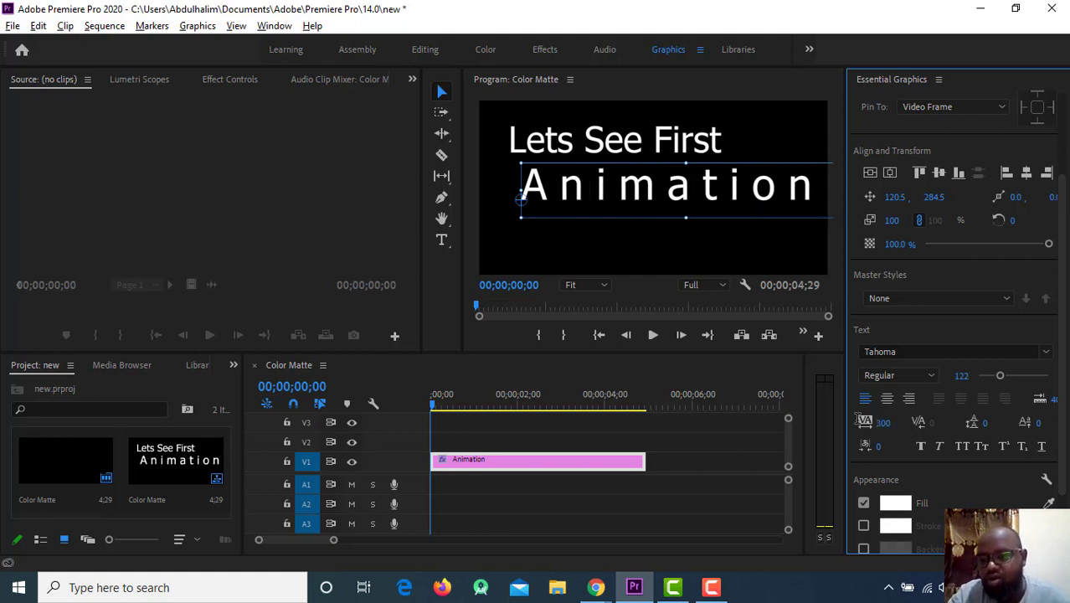
left_click(892, 422)
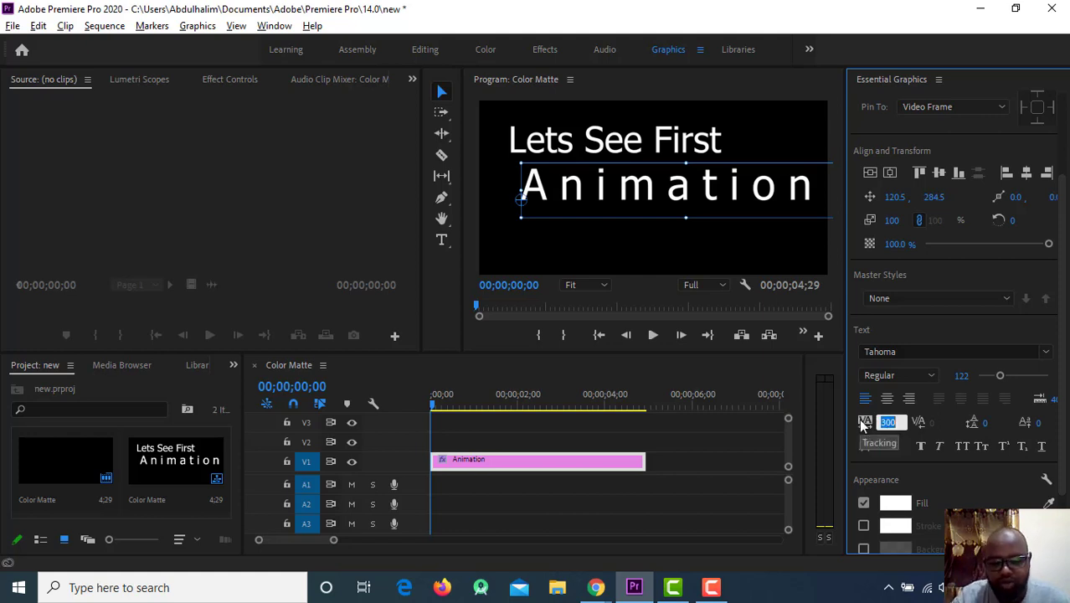
type("50")
key("Return")
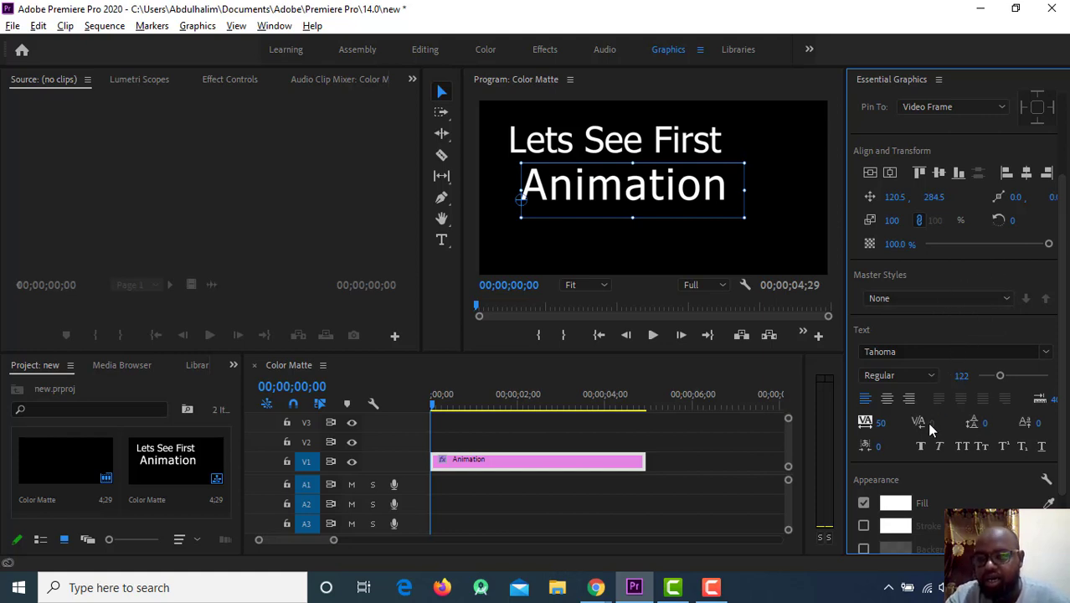
left_click(699, 257)
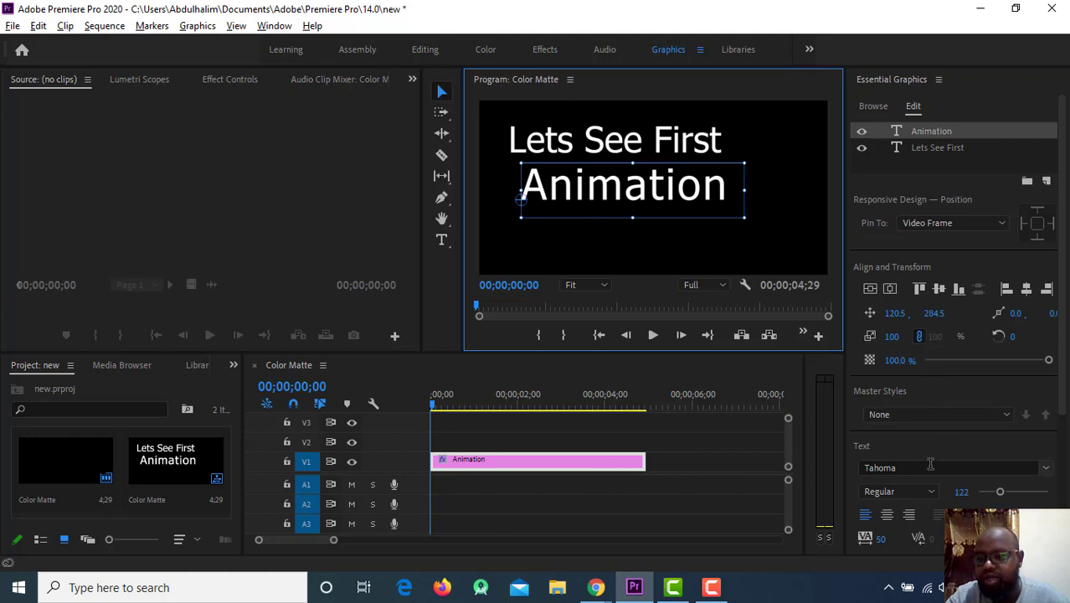
Trial faux bold, italic, all caps, small caps, superscript, subscript and underline on Animation.
scroll(935, 430, "down", 2)
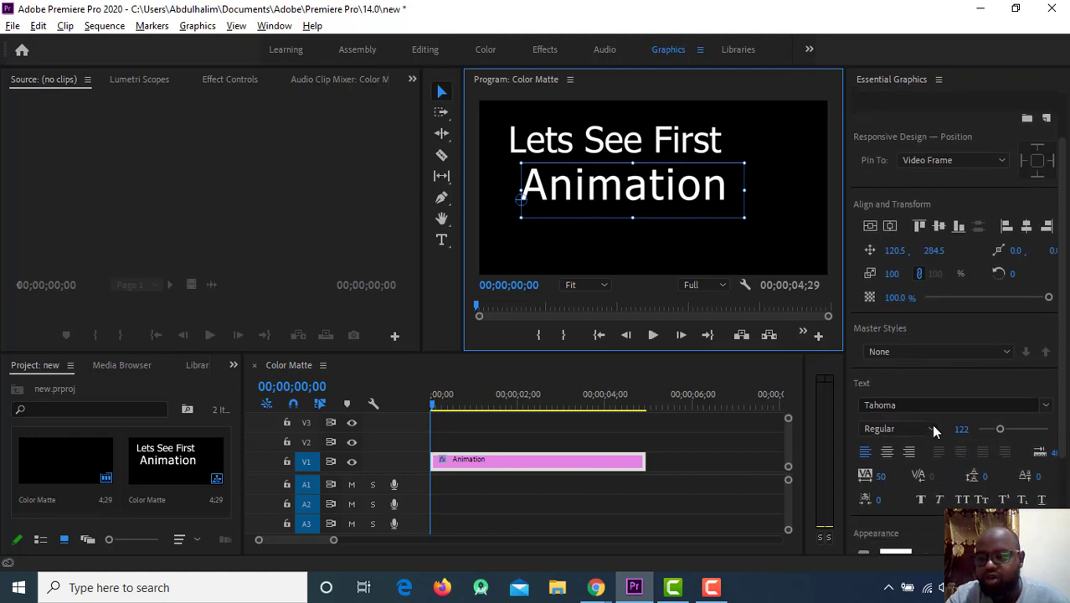
left_click(918, 475)
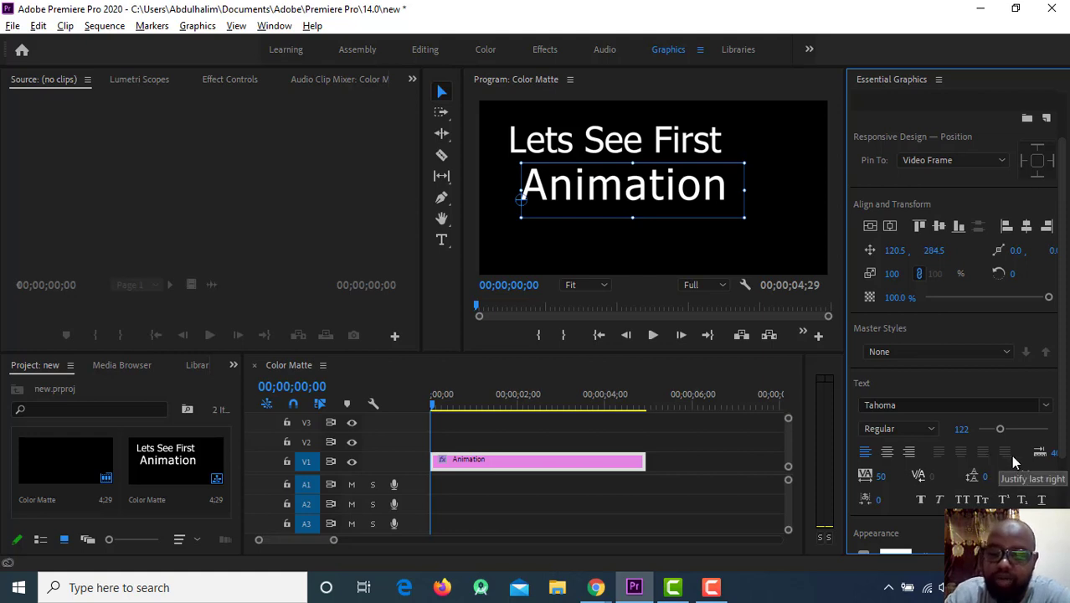
left_click(921, 503)
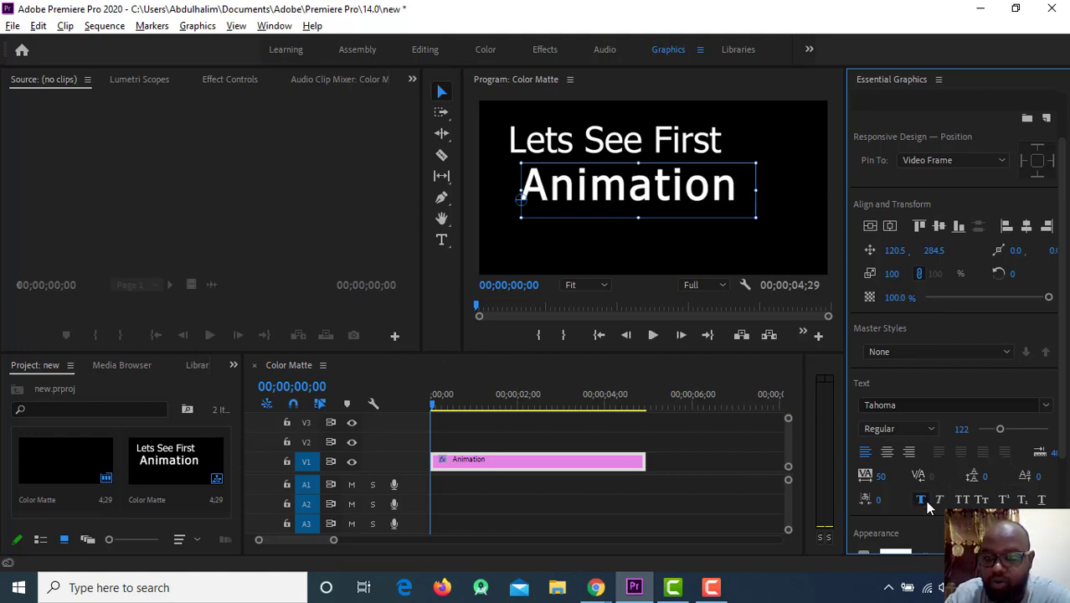
left_click(939, 500)
left_click(963, 500)
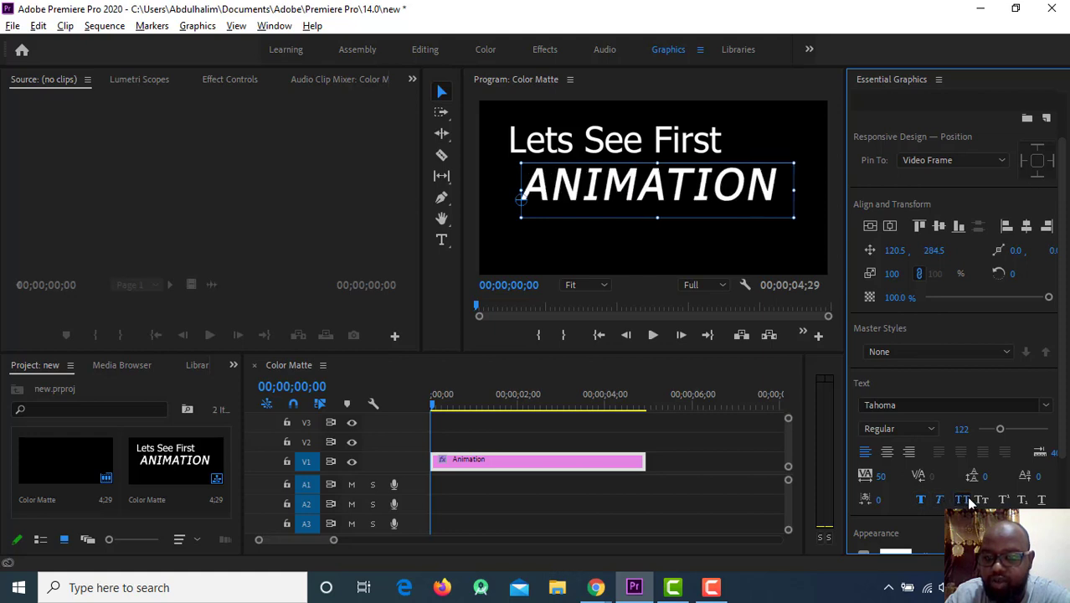
left_click(981, 499)
left_click(1003, 500)
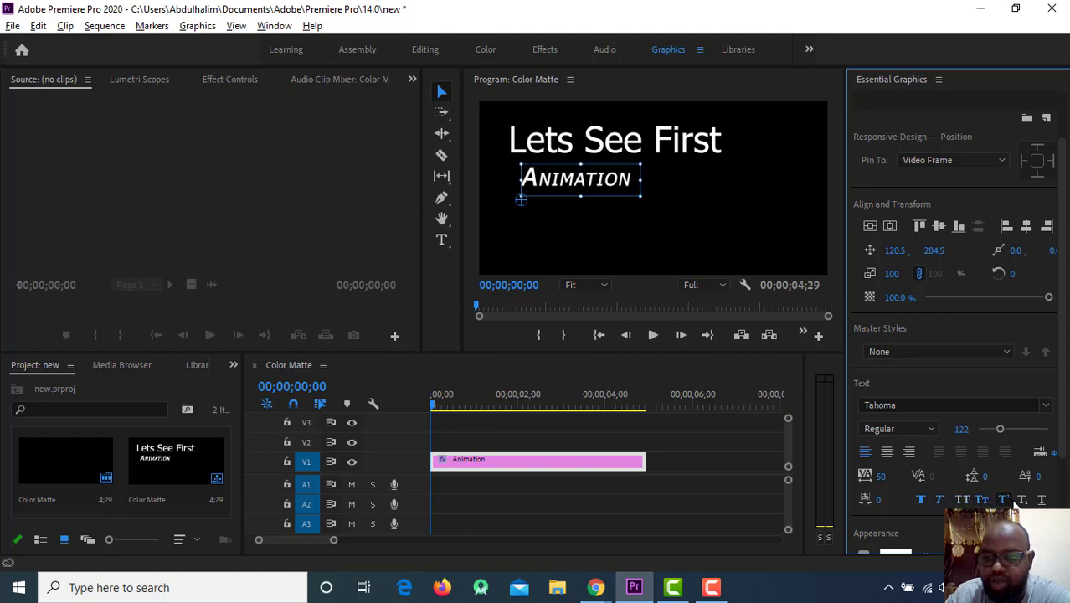
left_click(1022, 500)
left_click(1042, 500)
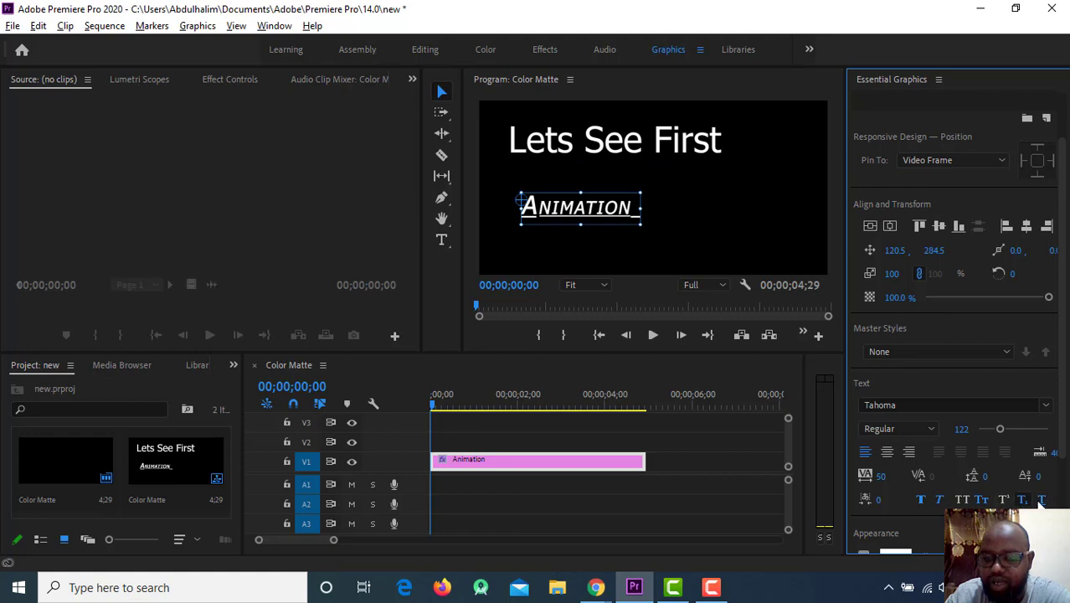
left_click(1041, 499)
left_click(1022, 499)
left_click(1003, 499)
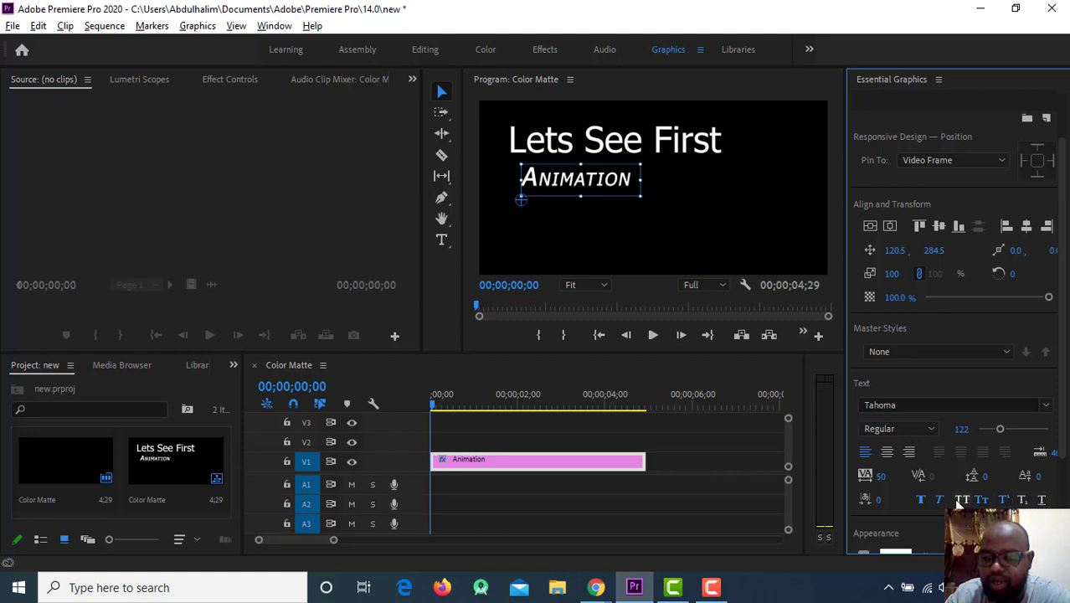
Keep Animation faux bold and turn off superscript, small caps and faux italic.
left_click(923, 500)
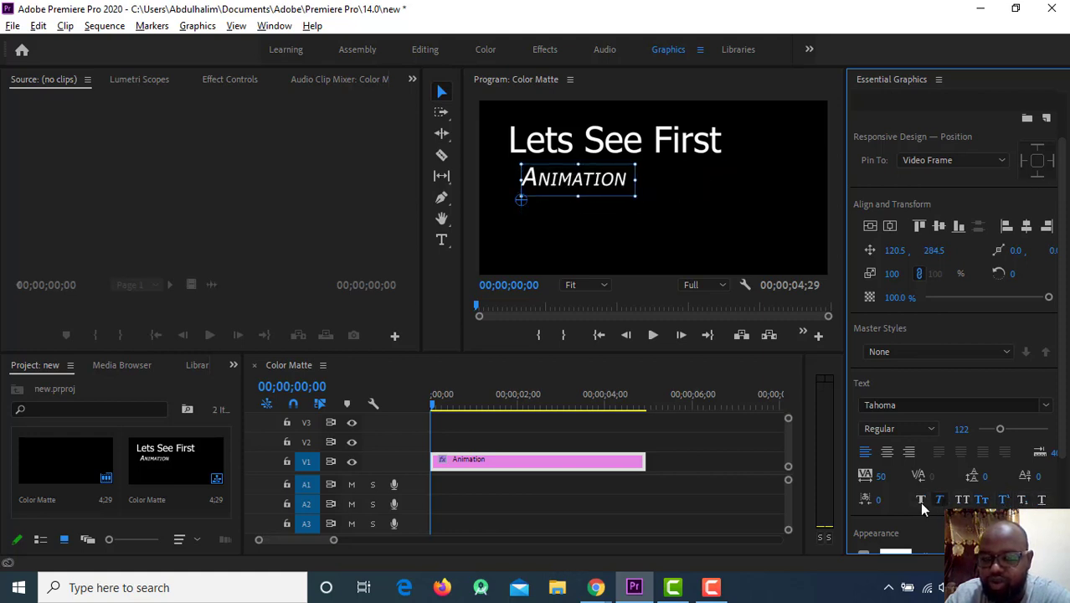
left_click(921, 500)
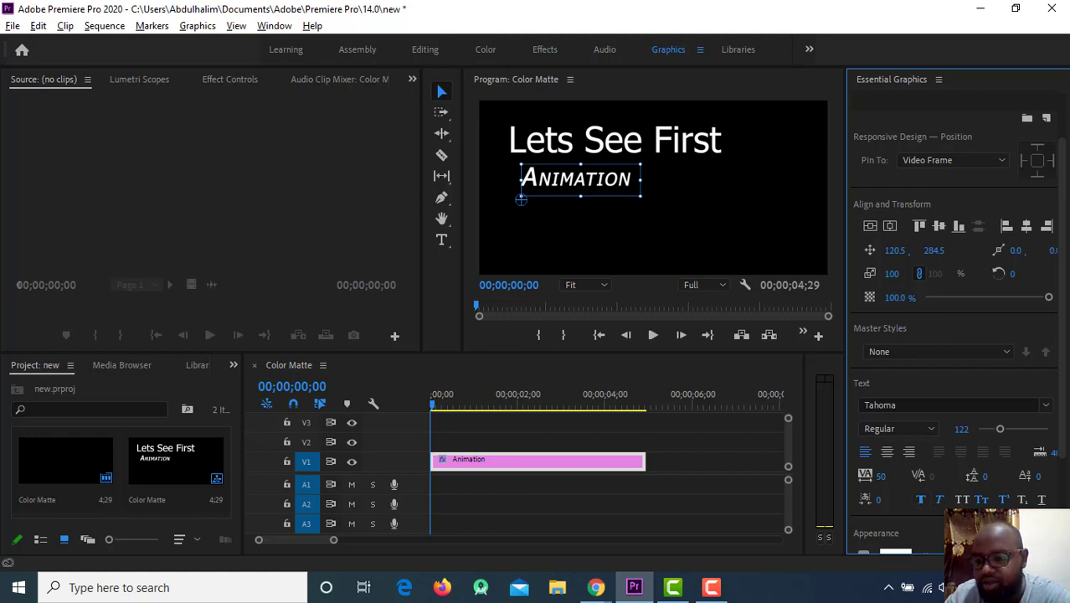
left_click(1003, 500)
left_click(983, 499)
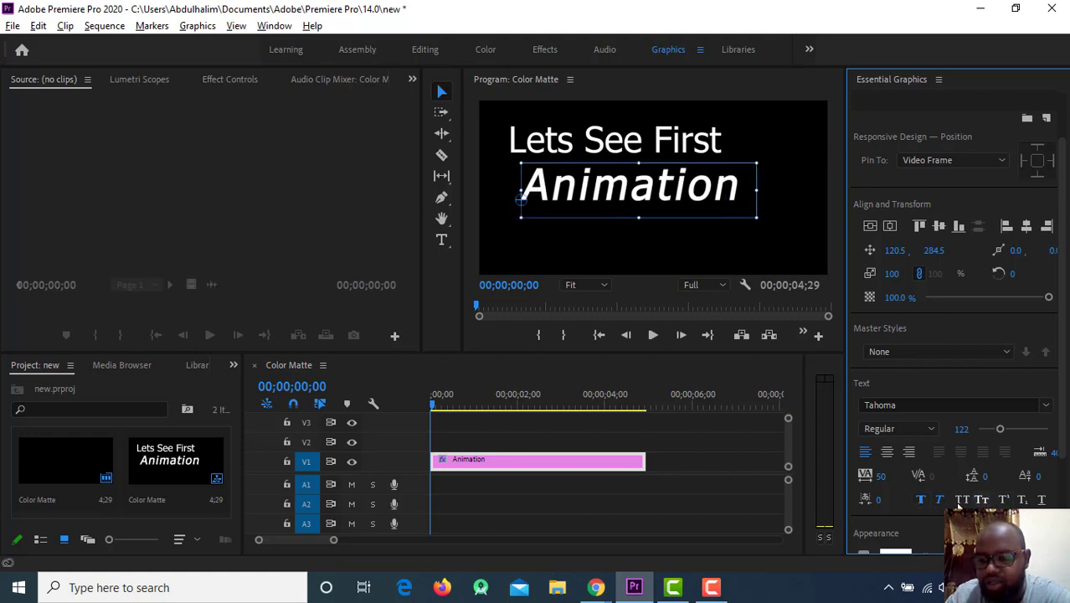
left_click(940, 500)
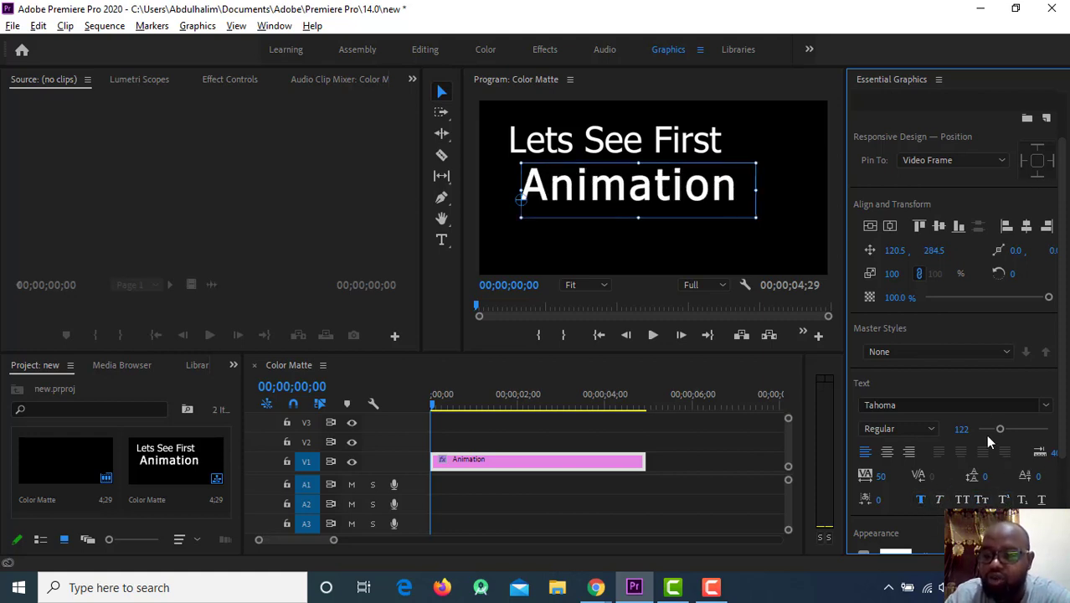
scroll(990, 417, "down", 4)
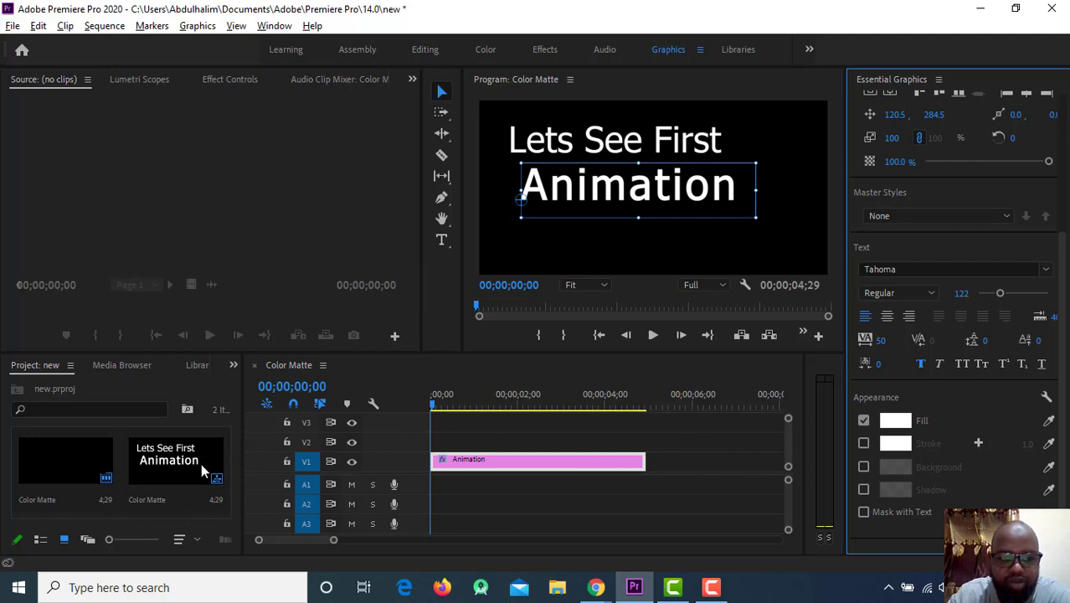
Import the photo aniga.jpg into the project.
double_click(120, 459)
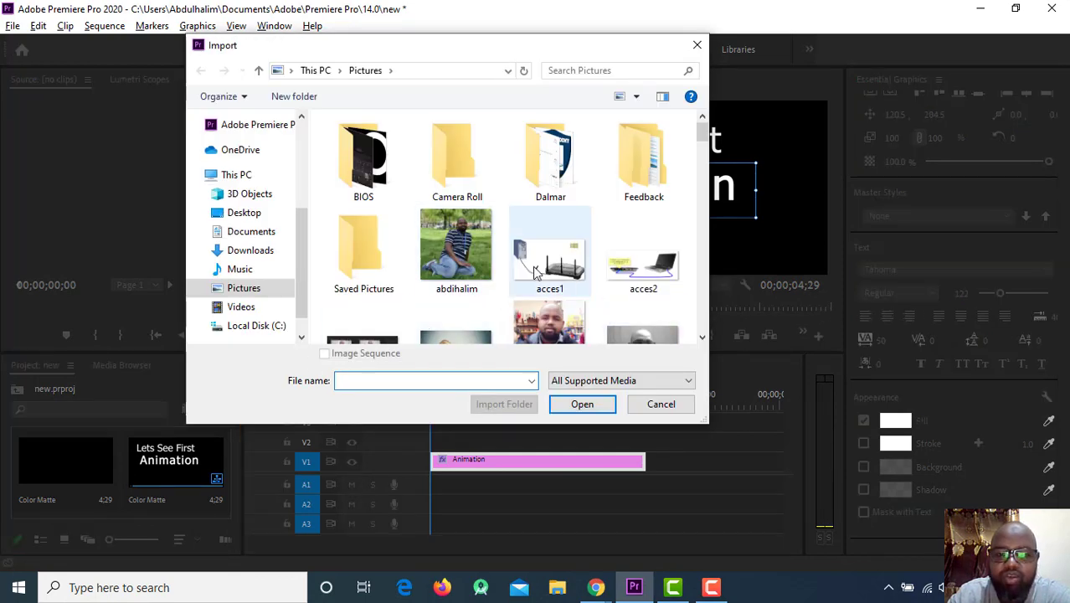
scroll(502, 285, "down", 1)
double_click(558, 269)
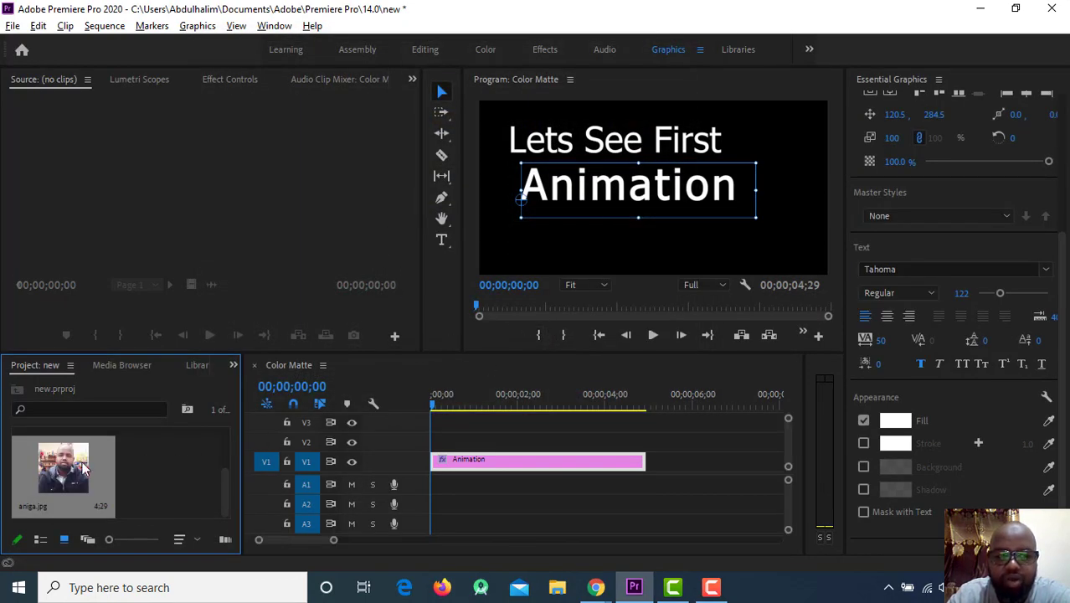
Place aniga.jpg on video track V2 in the timeline.
left_click_drag(71, 473, 451, 486)
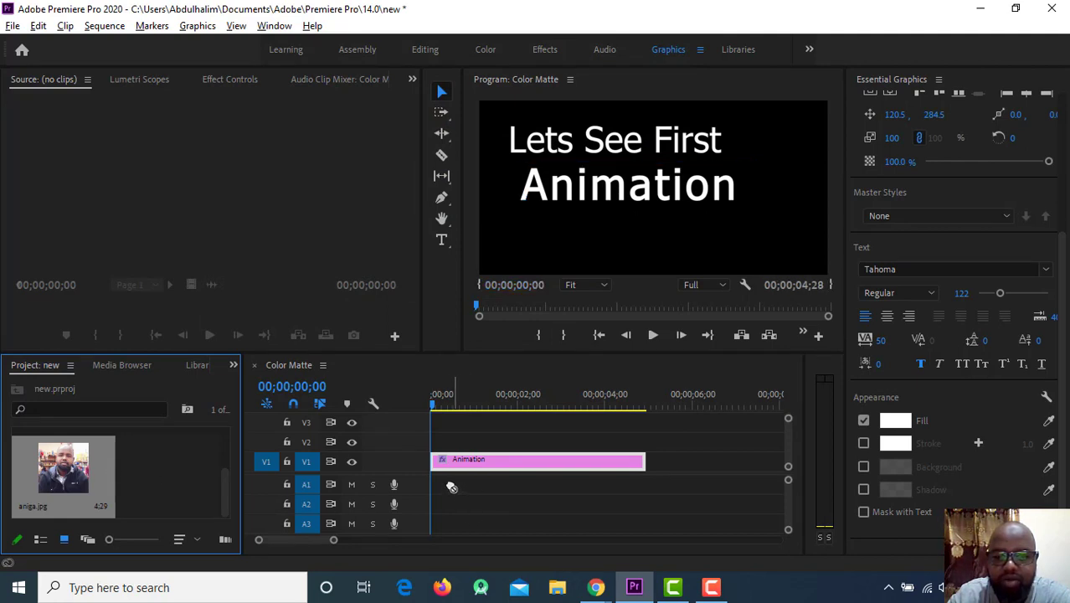
left_click(643, 265)
mouse_move(245, 471)
left_mouse_down()
mouse_move(459, 467)
mouse_move(425, 444)
left_mouse_up()
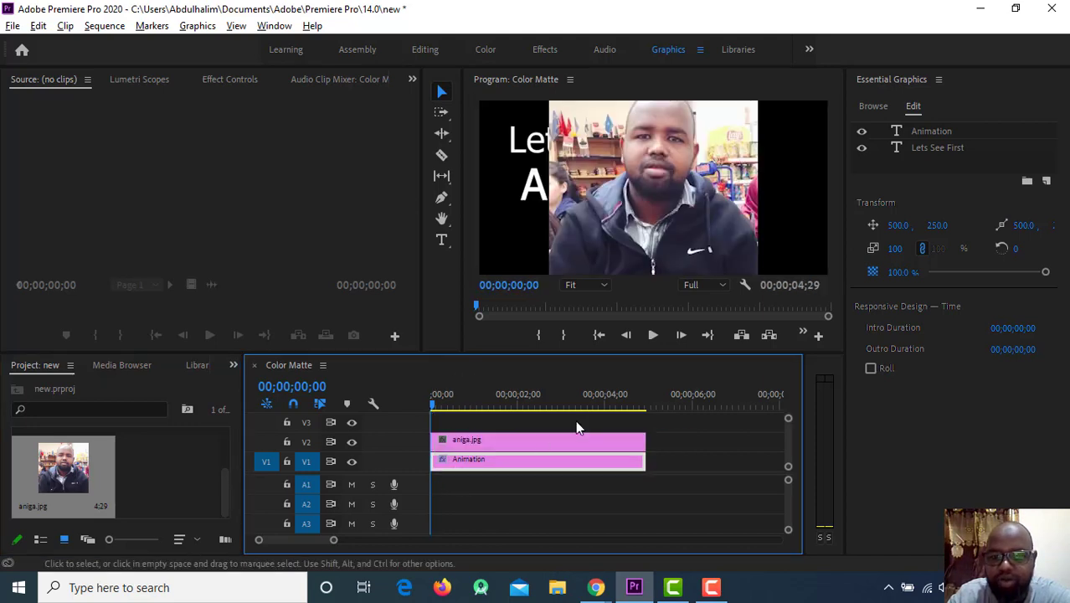
Nudge the Animation line down-right and move the title clip from V1 up to V3.
left_click(622, 183)
mouse_move(622, 183)
left_mouse_down()
mouse_move(667, 186)
mouse_move(657, 190)
left_mouse_up()
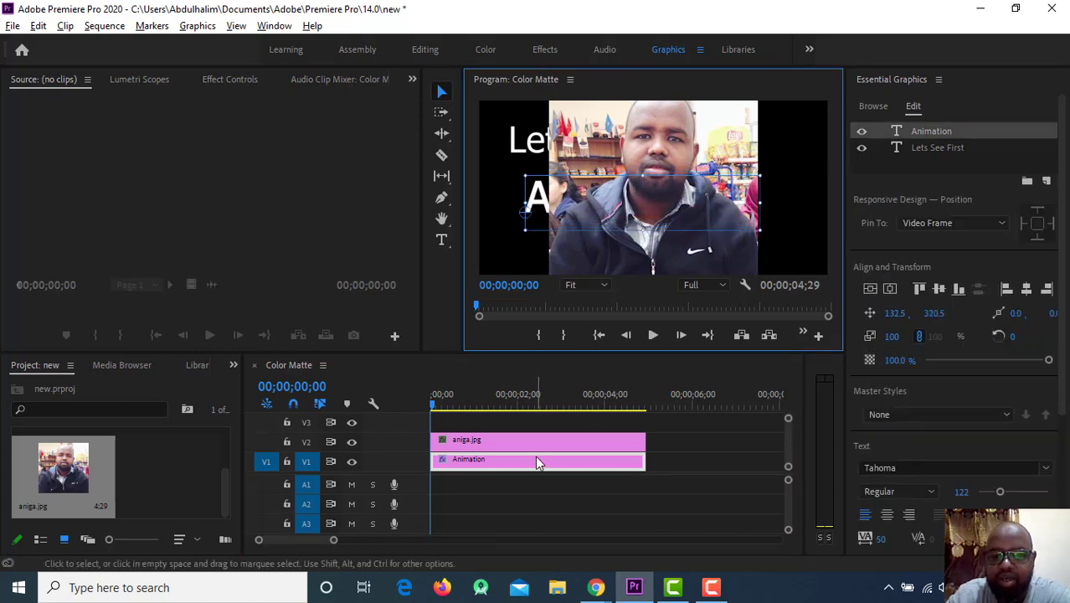
left_click_drag(537, 461, 538, 422)
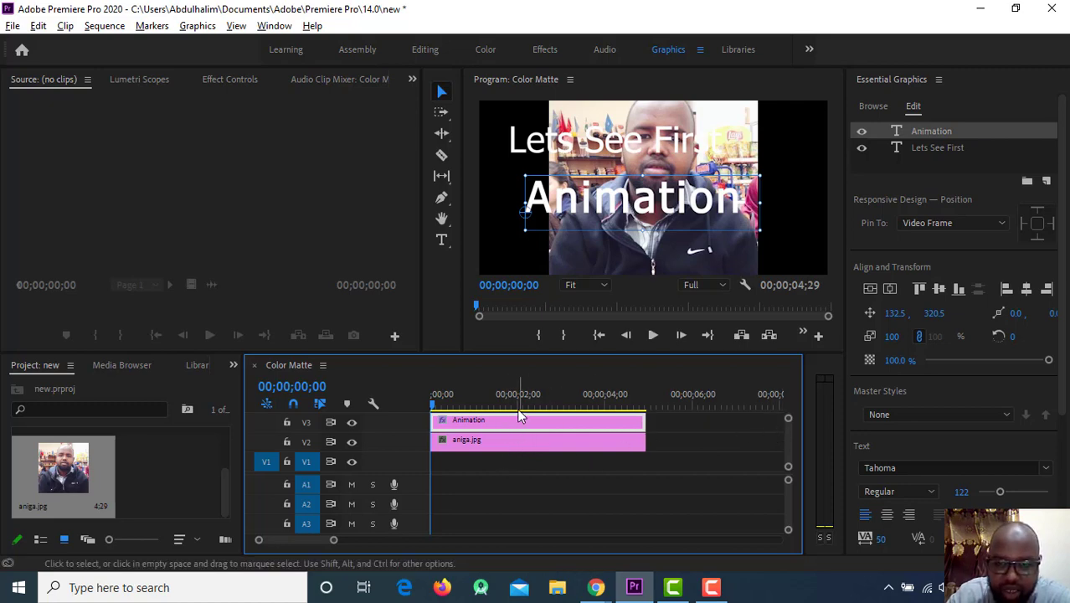
Reposition the 'Lets See First' line so it shows over the photo.
left_click(534, 156)
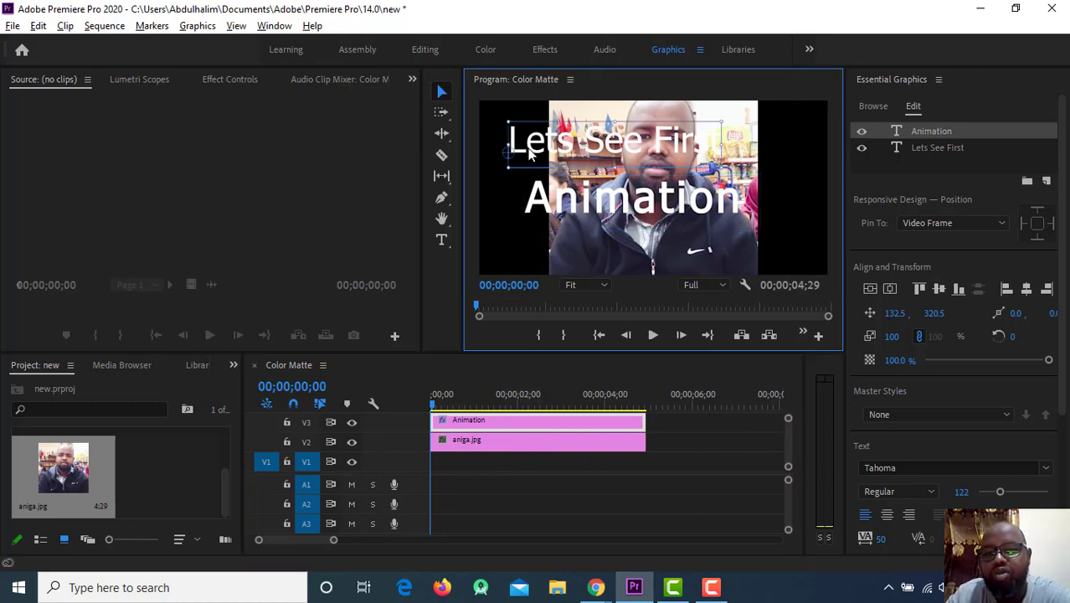
left_click_drag(560, 150, 551, 150)
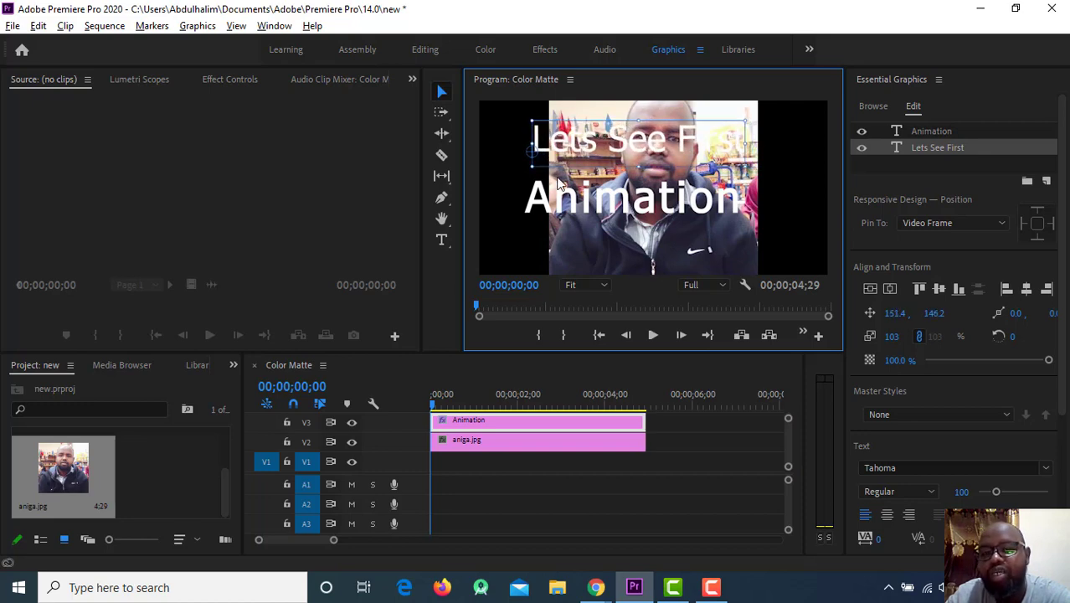
left_click_drag(583, 209, 585, 218)
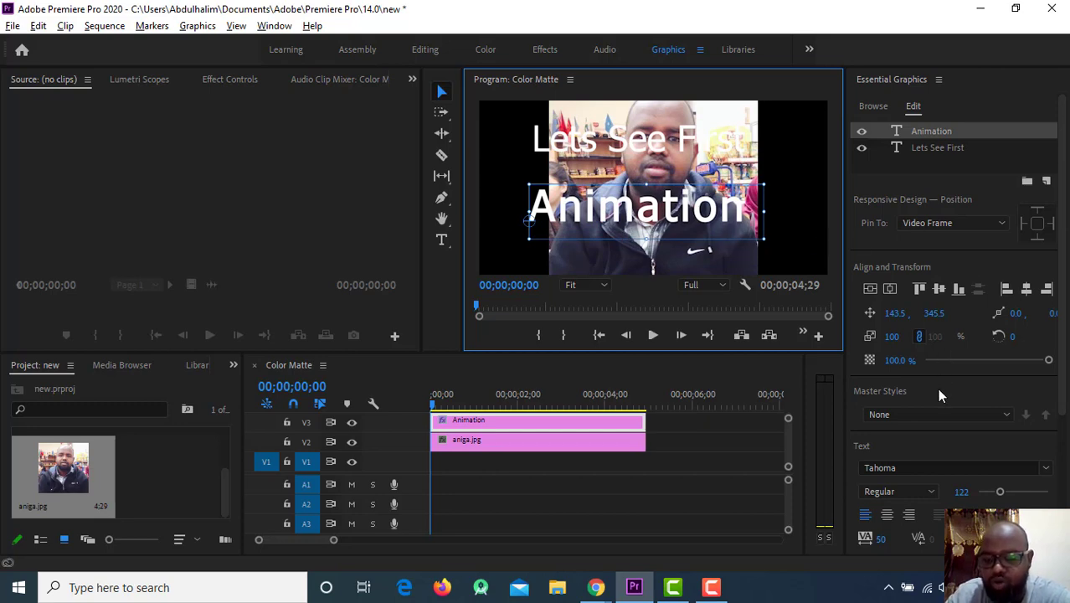
Try Mask with Text and reordering the clips, then undo with Ctrl+Z.
scroll(937, 388, "down", 2)
scroll(933, 387, "down", 3)
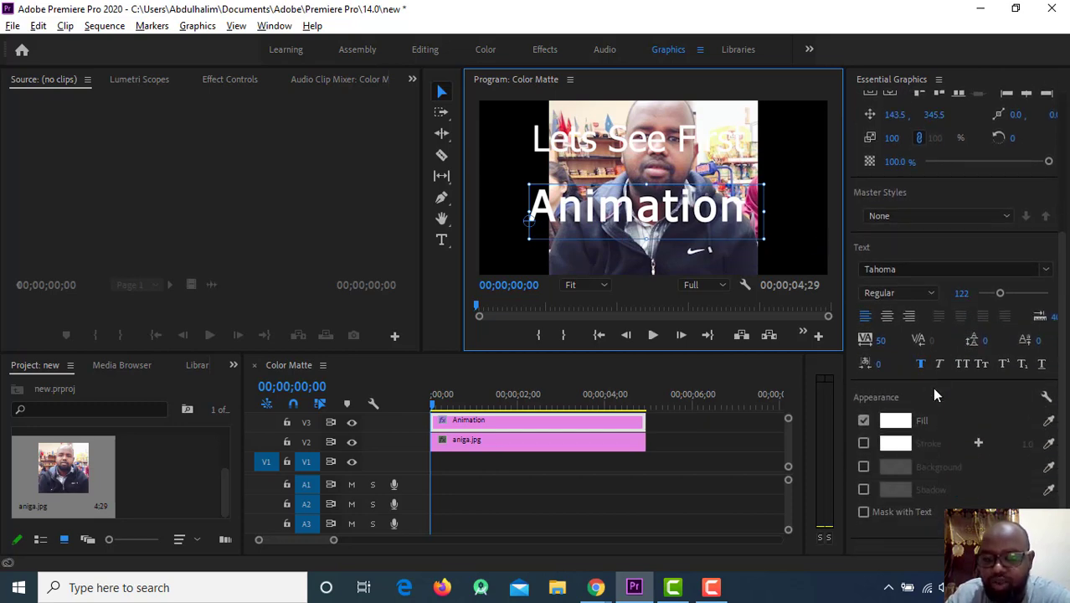
left_click(863, 512)
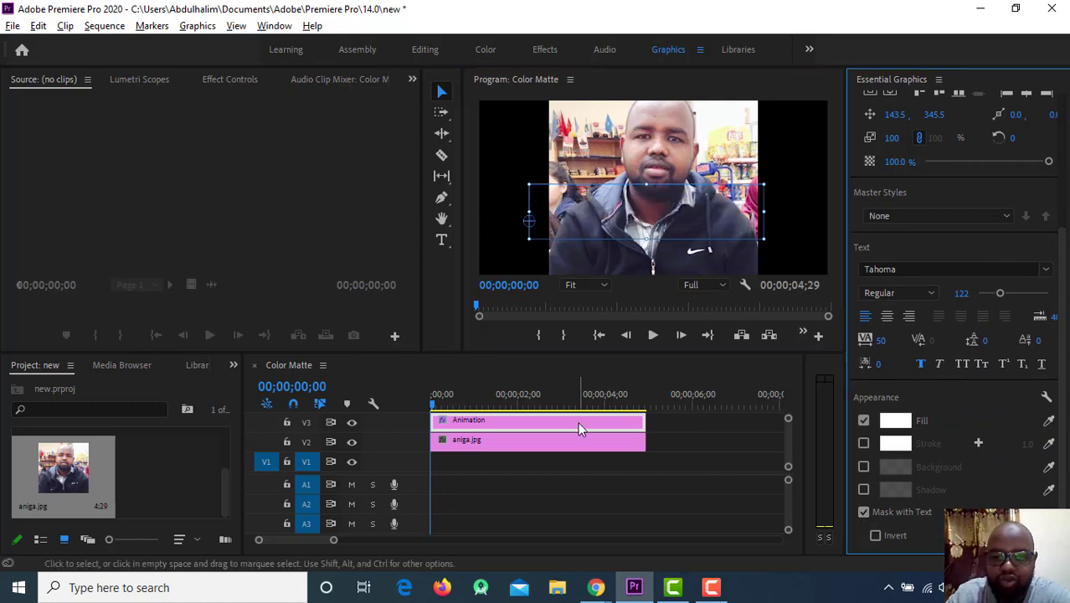
left_click_drag(578, 422, 579, 458)
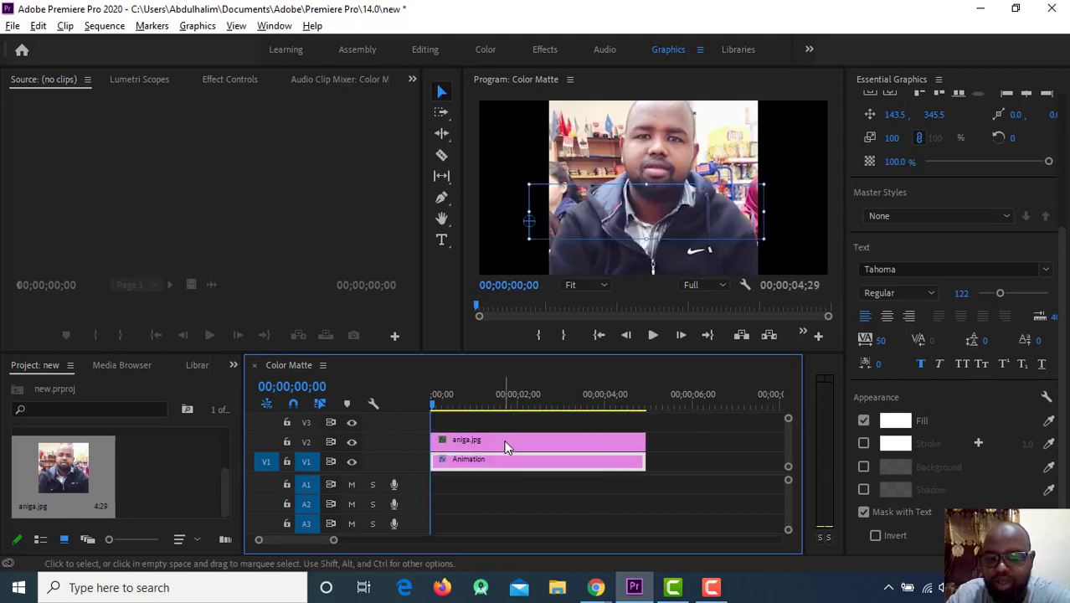
left_click_drag(504, 444, 515, 445)
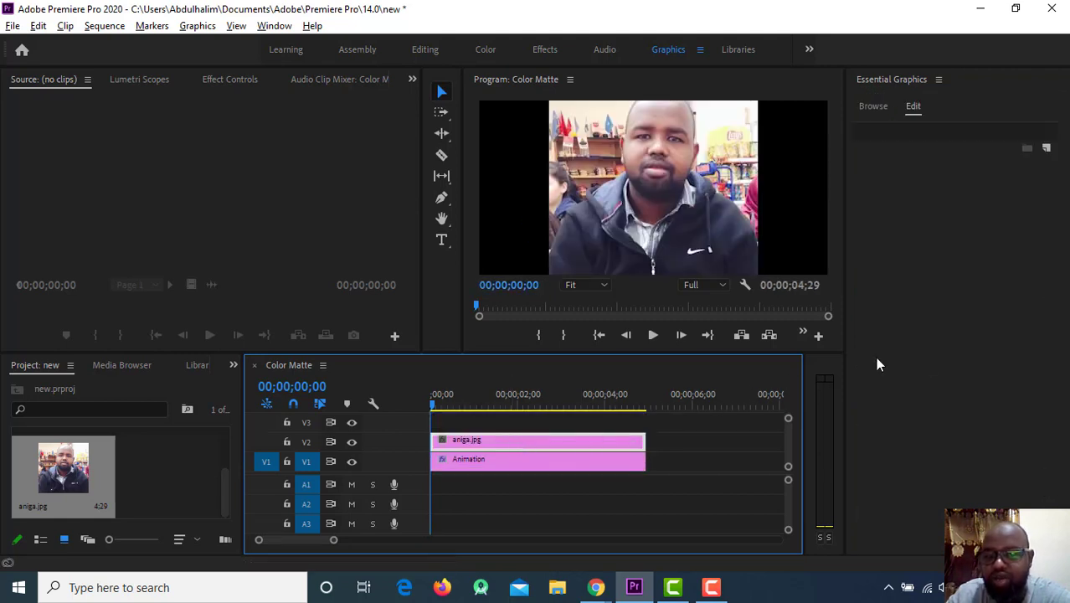
key("ctrl+z")
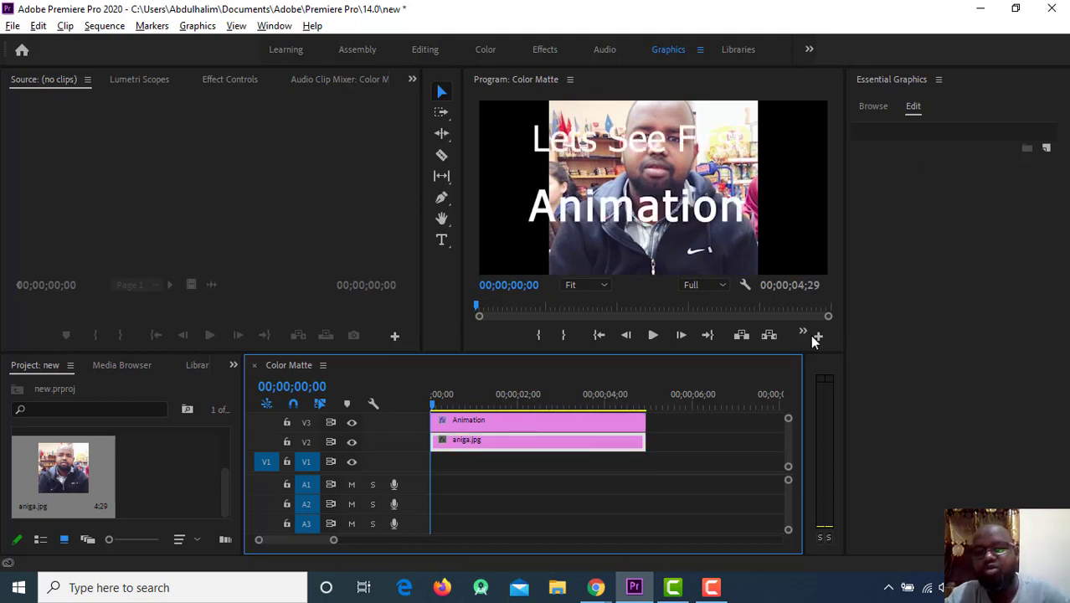
Toggle the Animation text Fill off and on, leaving it on.
left_click(637, 210)
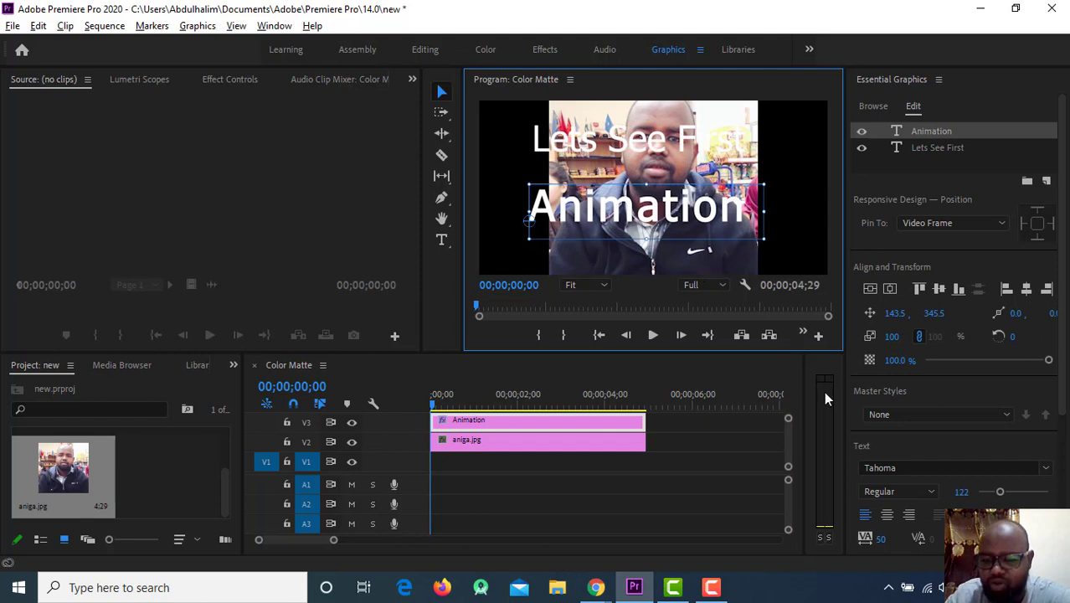
scroll(993, 362, "down", 3)
scroll(983, 352, "down", 2)
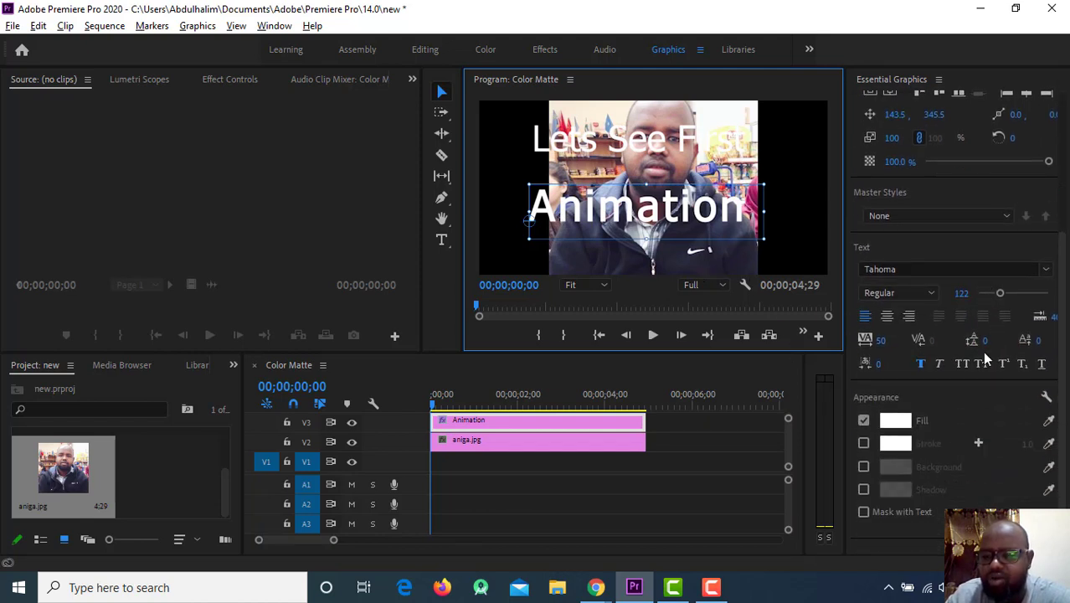
left_click(863, 420)
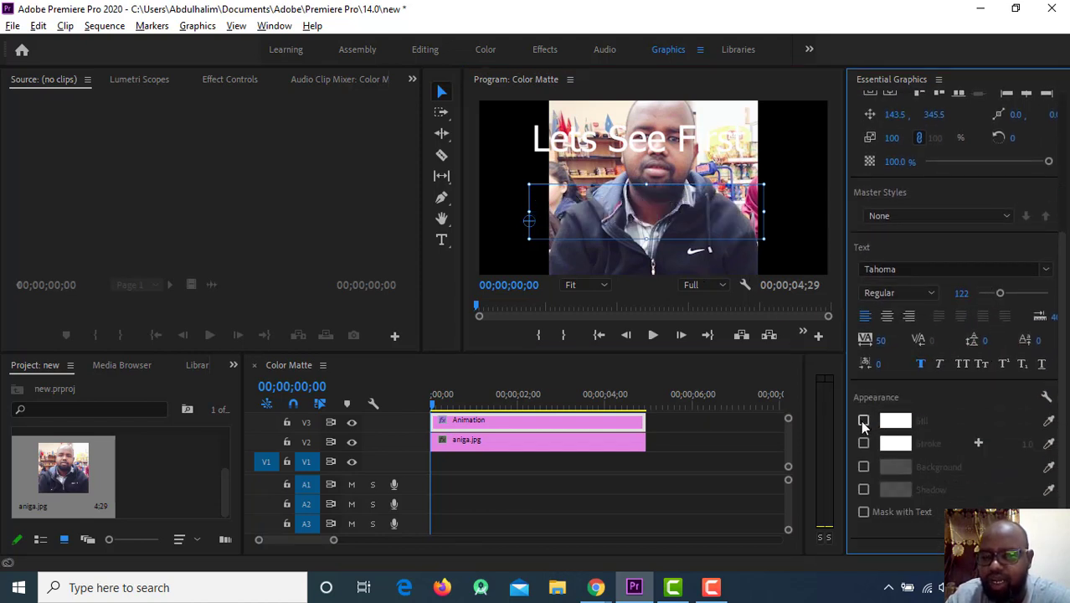
left_click(863, 421)
left_click(863, 420)
left_click(863, 420)
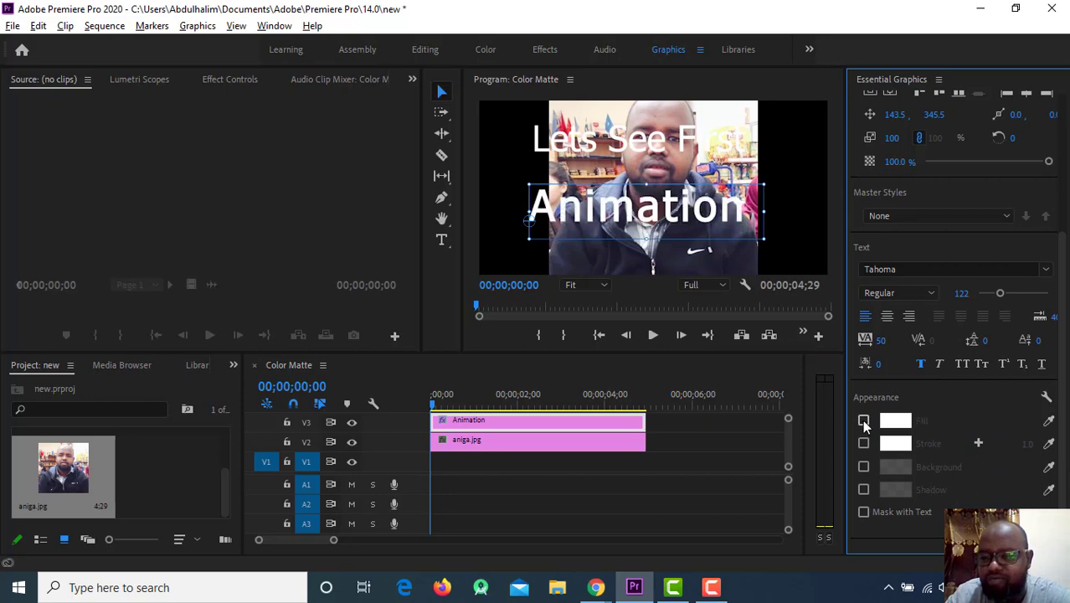
left_click(863, 421)
left_click(864, 420)
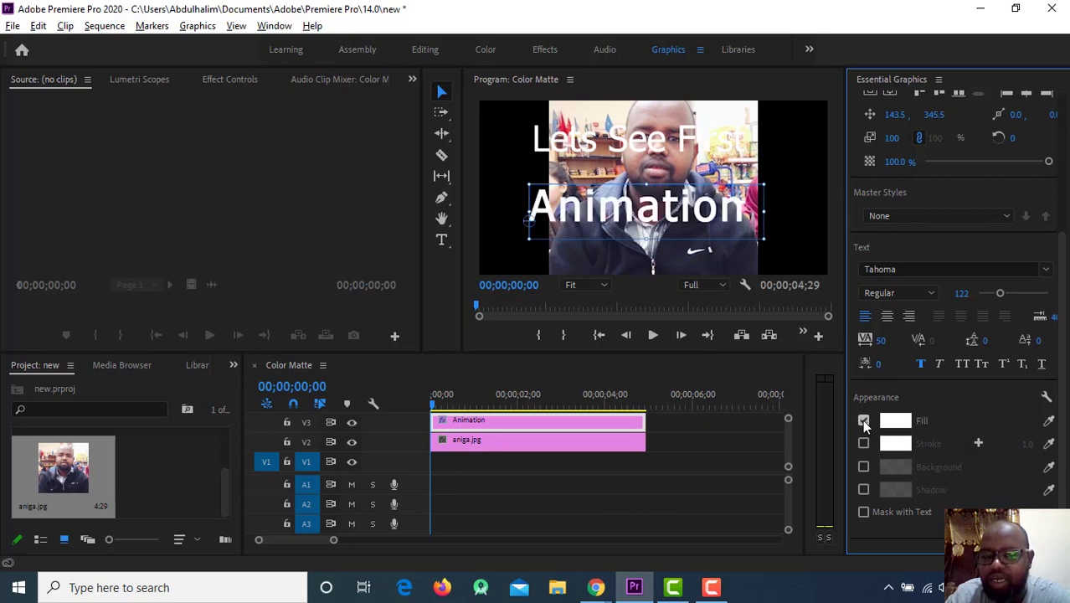
Select the title clip and enlarge the V1 and V3 track heights.
left_click(584, 441)
left_click(576, 422)
left_click(572, 439)
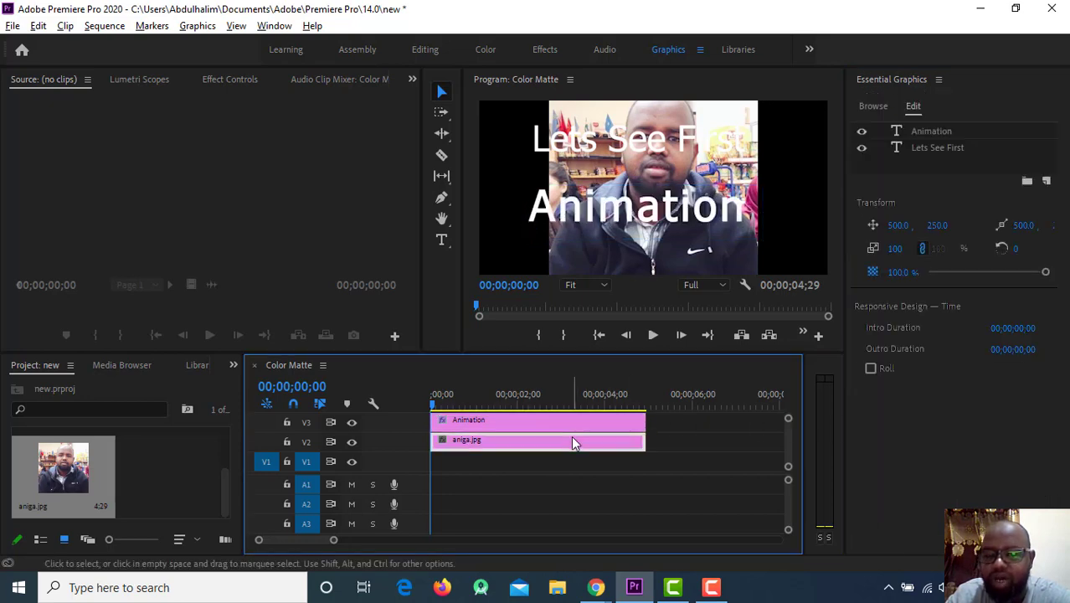
left_click(571, 424)
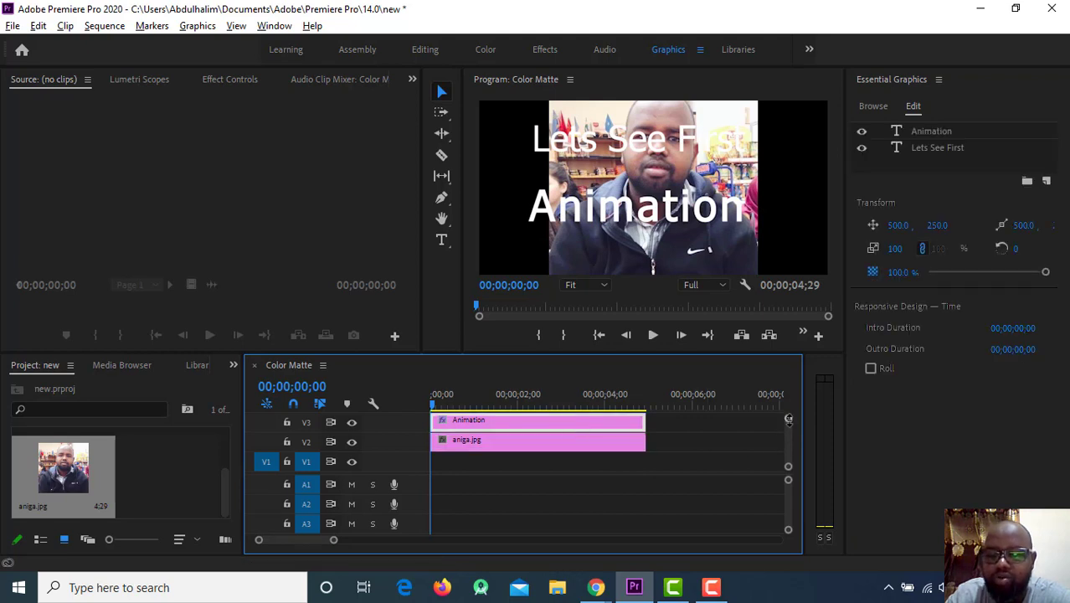
left_click_drag(788, 418, 790, 412)
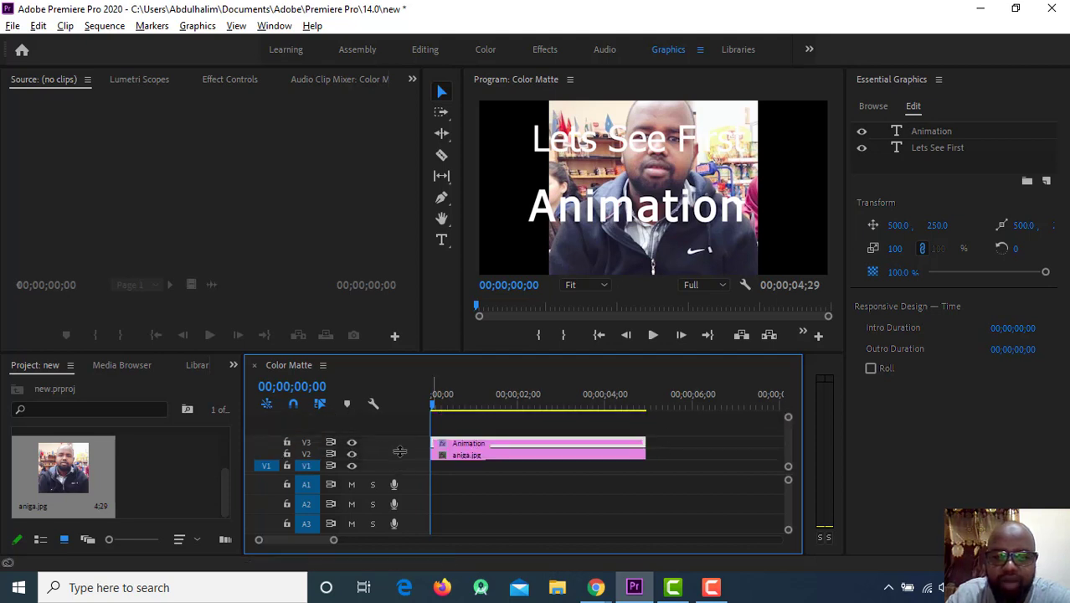
left_click_drag(396, 460, 408, 424)
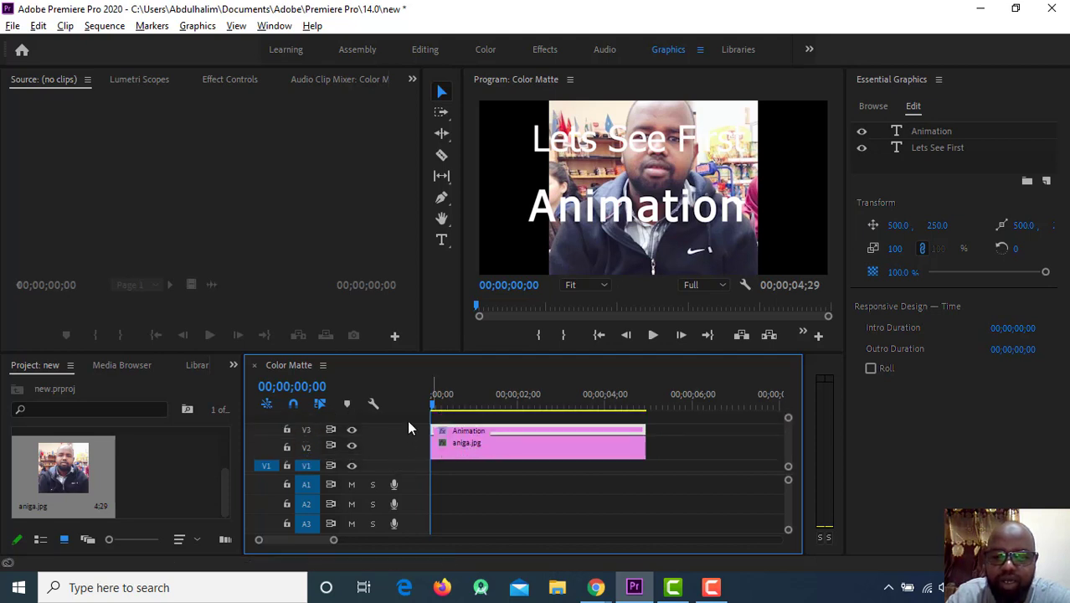
left_click_drag(408, 423, 408, 416)
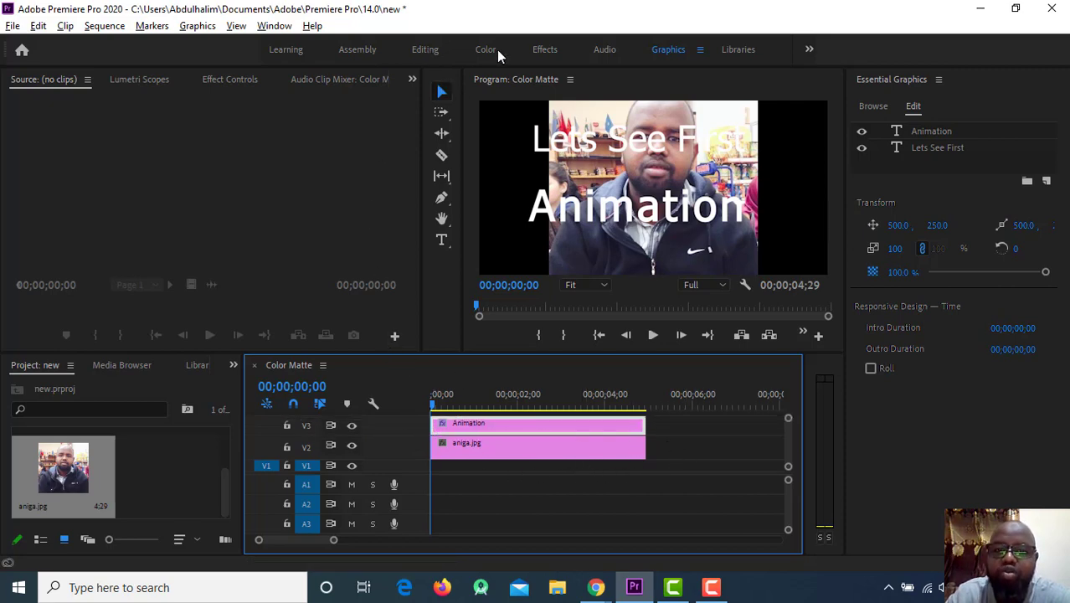
Switch to the Effects workspace and start a Position keyframe on the title's Vector Motion.
left_click(545, 50)
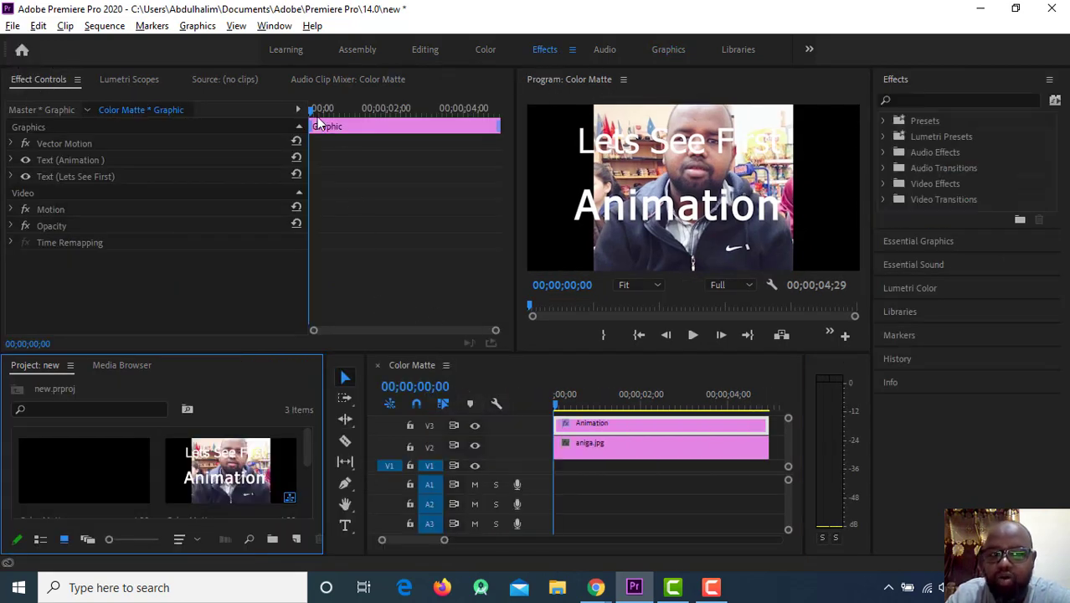
mouse_move(318, 112)
left_mouse_down()
mouse_move(526, 160)
mouse_move(394, 158)
left_mouse_up()
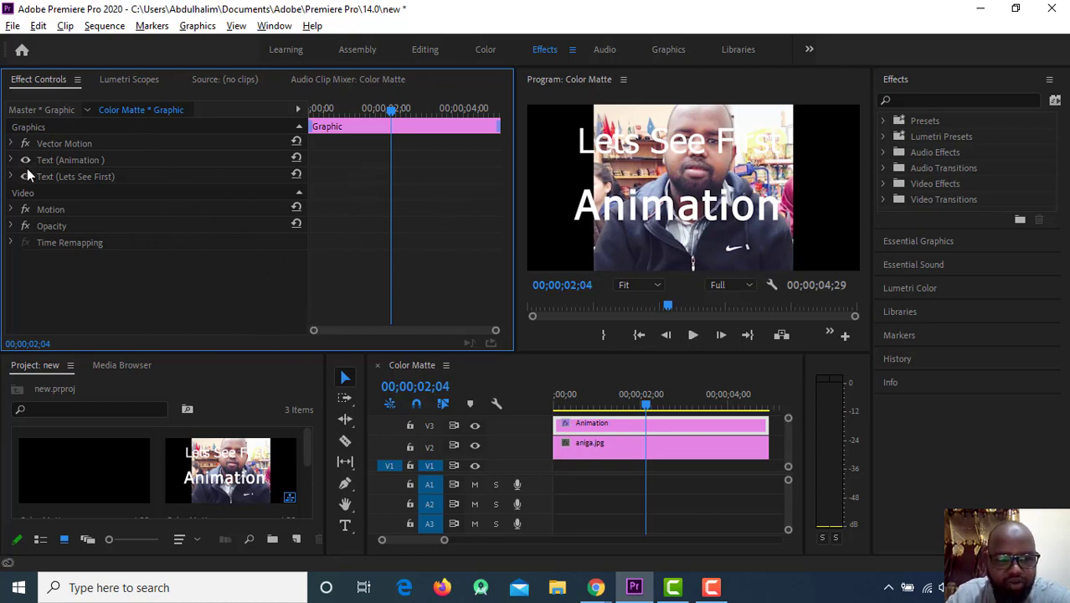
left_click(11, 144)
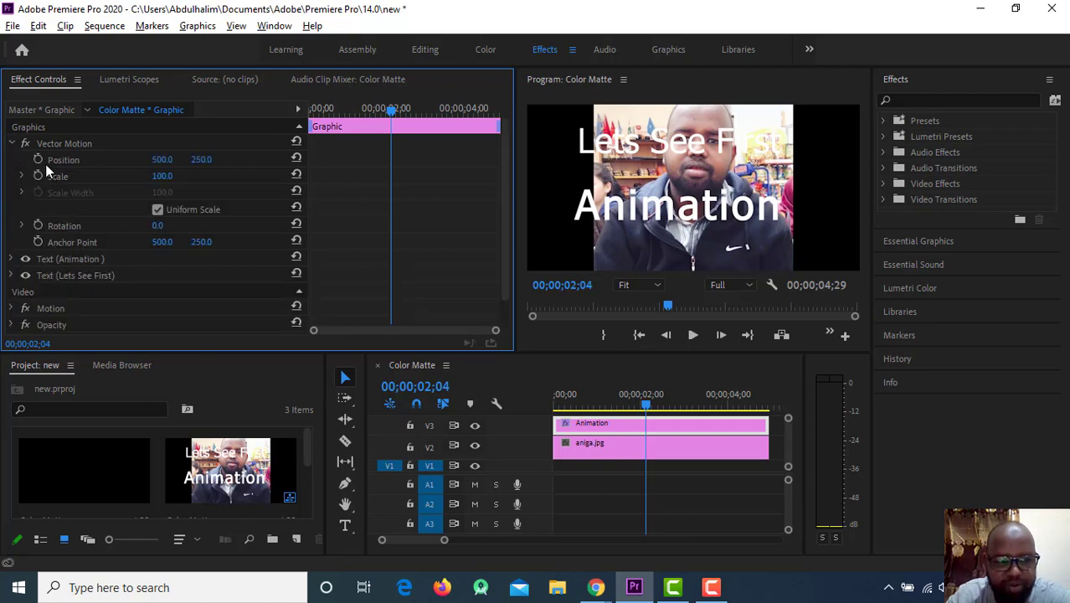
left_click(37, 159)
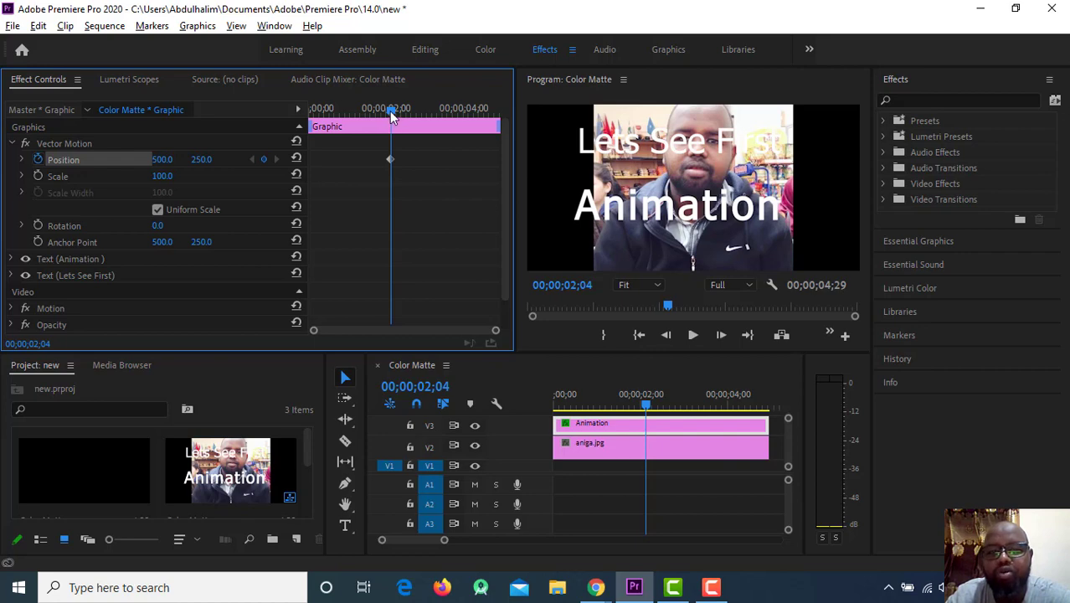
At about two seconds, select the Animation layer and make its horizontal position negative.
left_click_drag(391, 119, 390, 116)
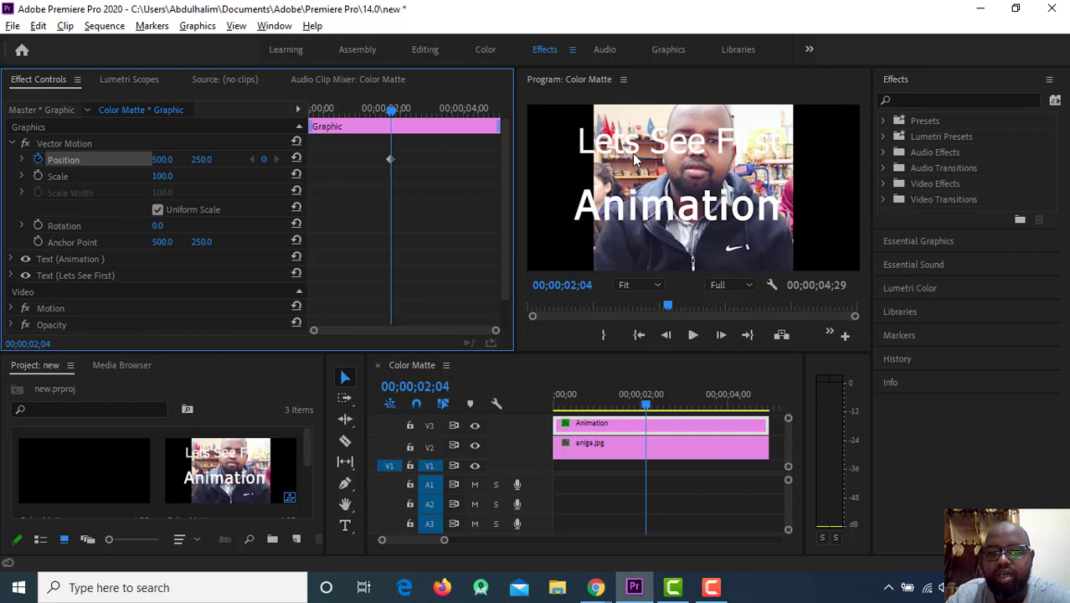
left_click(643, 216)
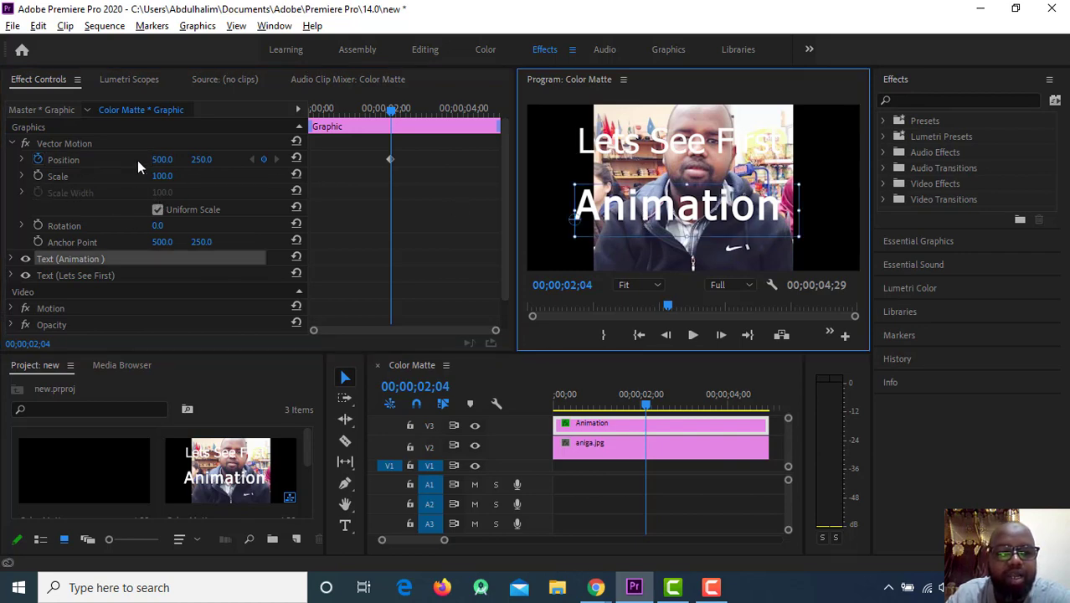
left_click(161, 159)
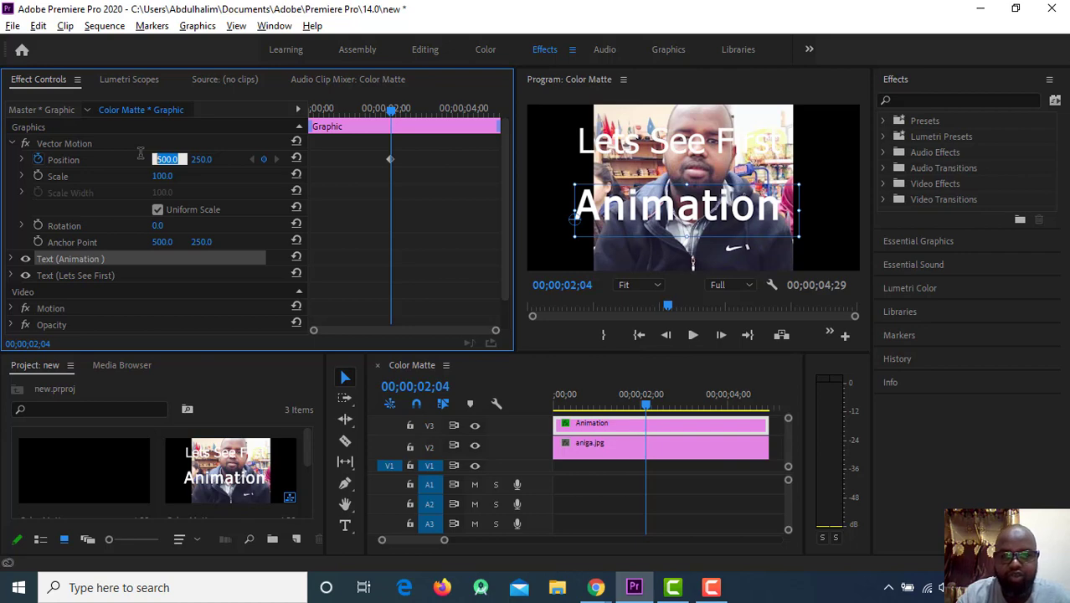
type("-100")
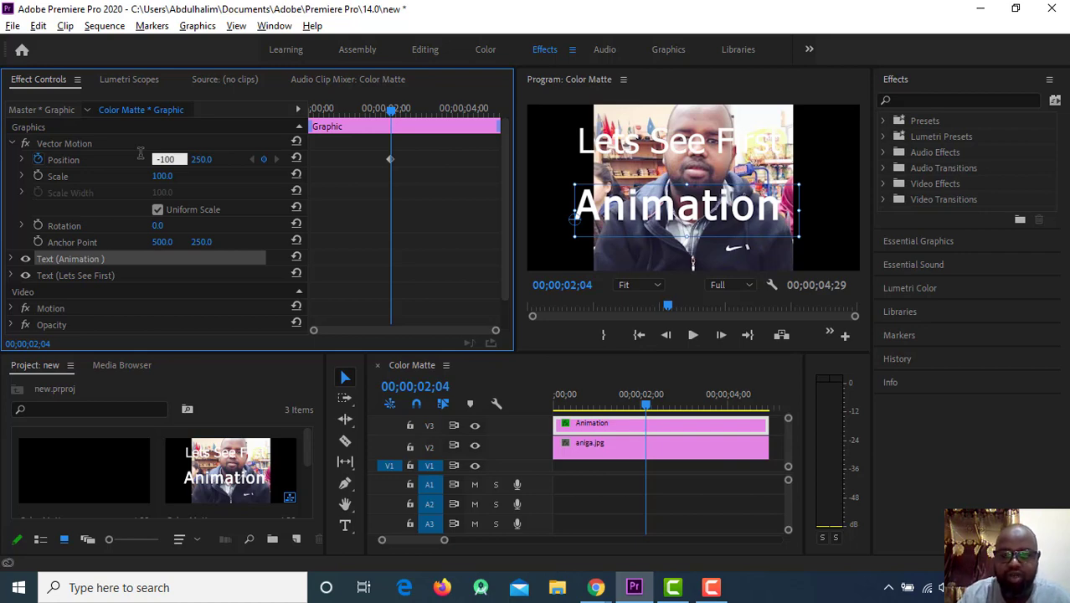
key("Return")
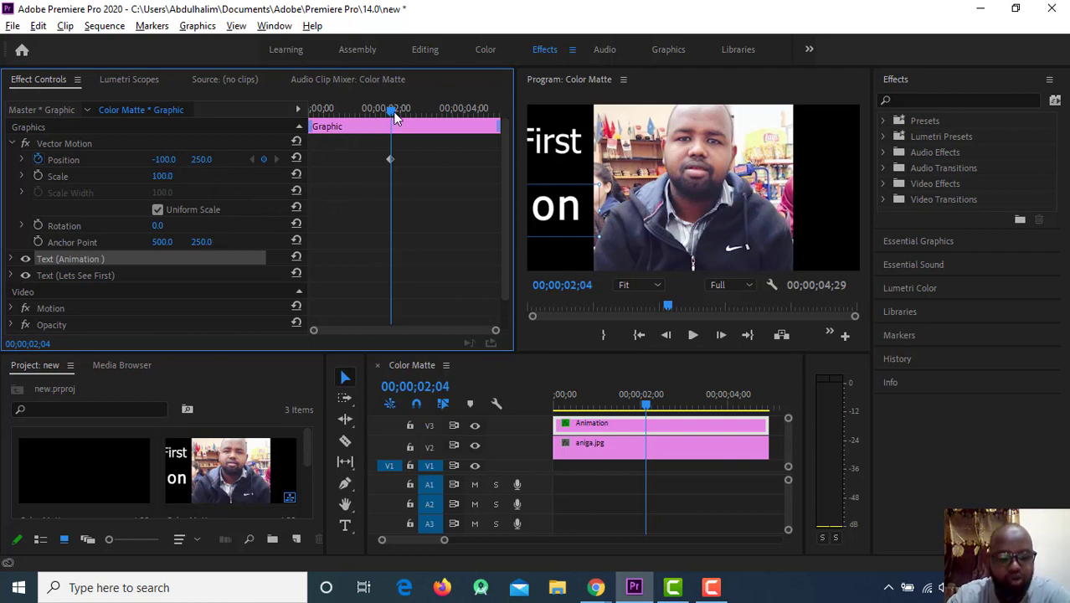
At 00;00 set Position to -100, -250, then scrub X to -75.
left_click(376, 131)
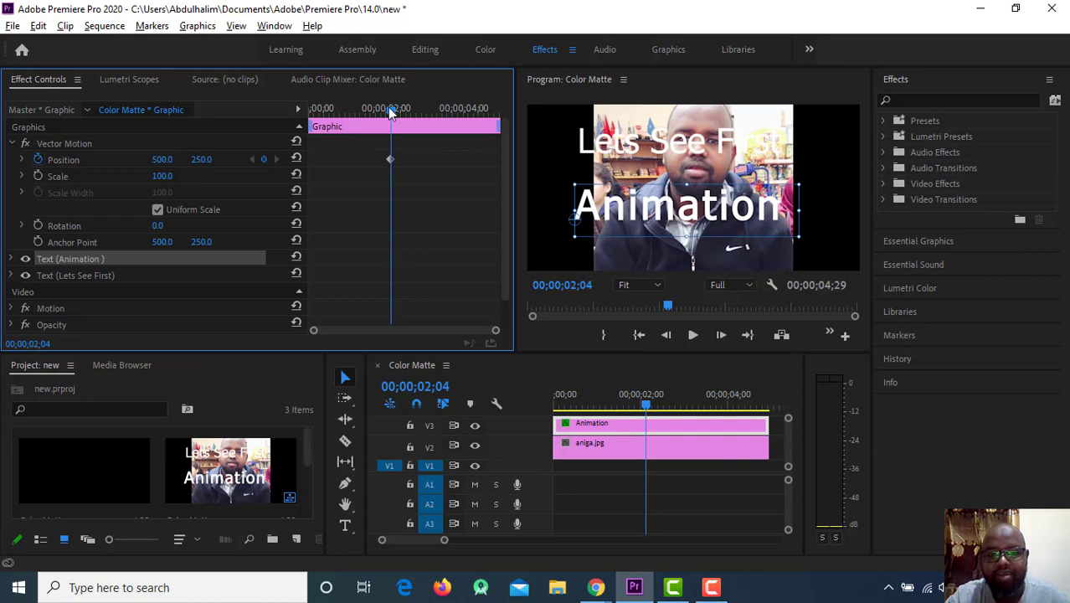
left_click_drag(391, 111, 276, 111)
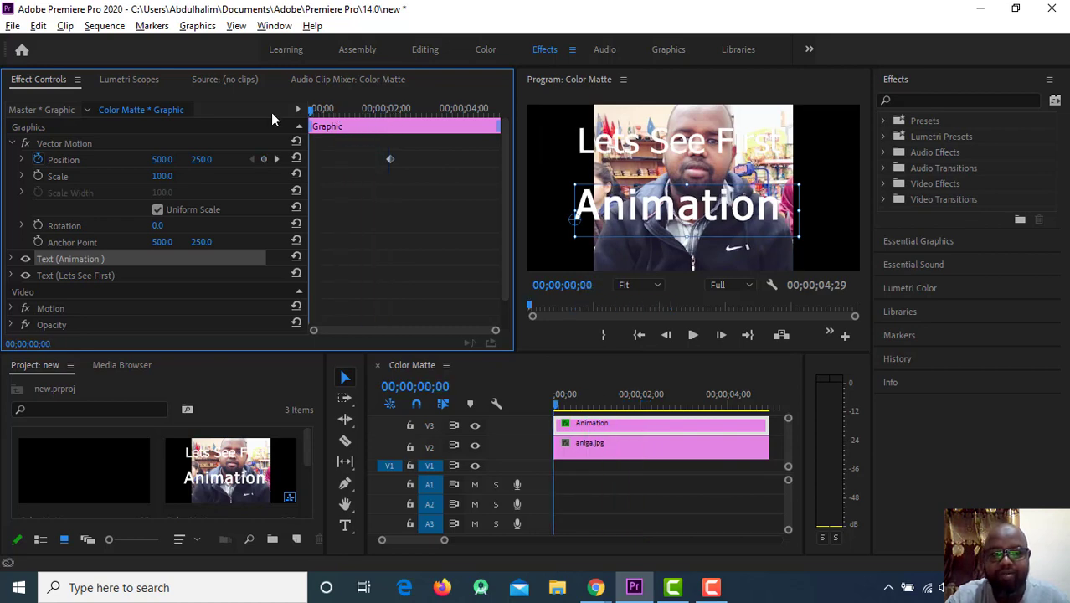
left_click(164, 159)
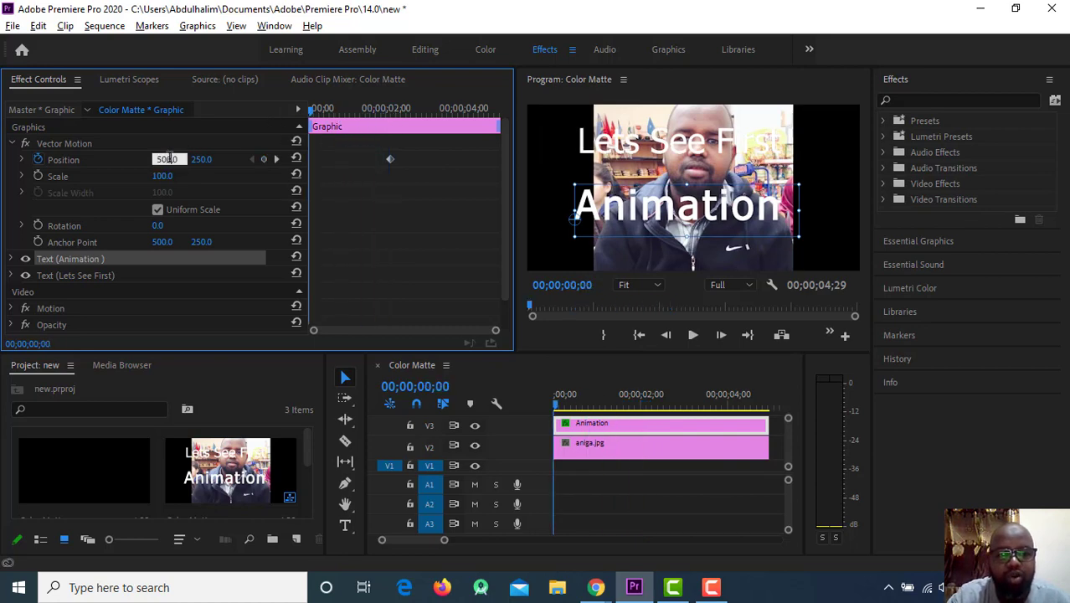
type("-")
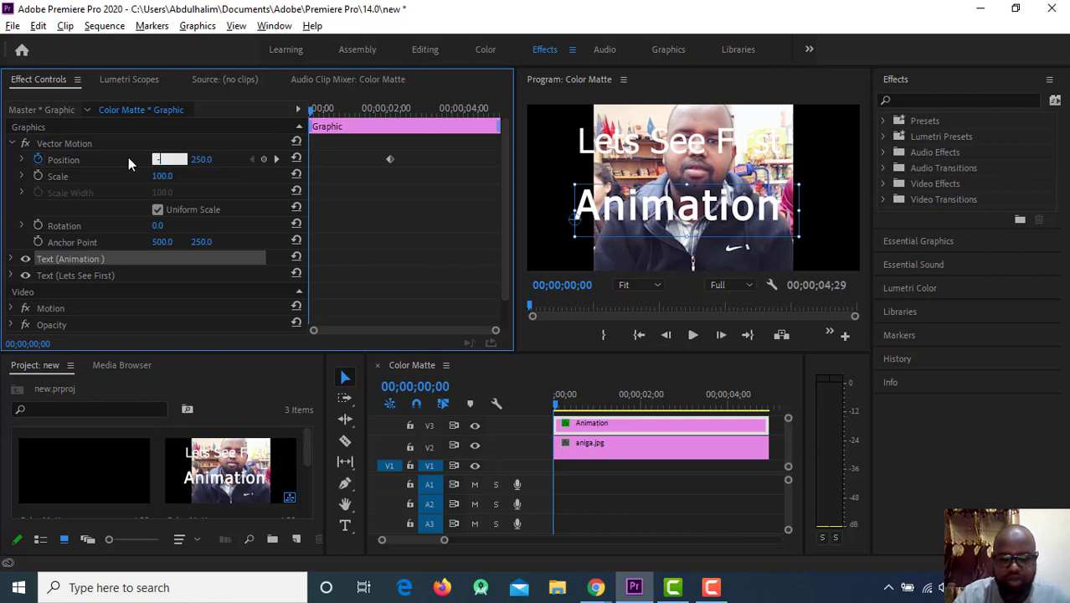
type("100")
key("Return")
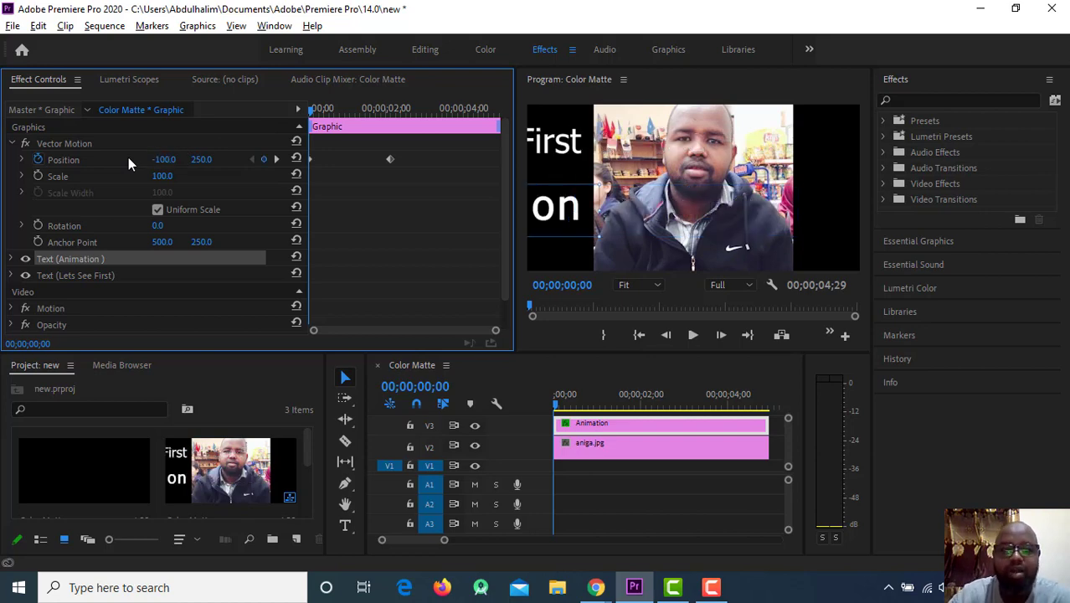
left_click(201, 159)
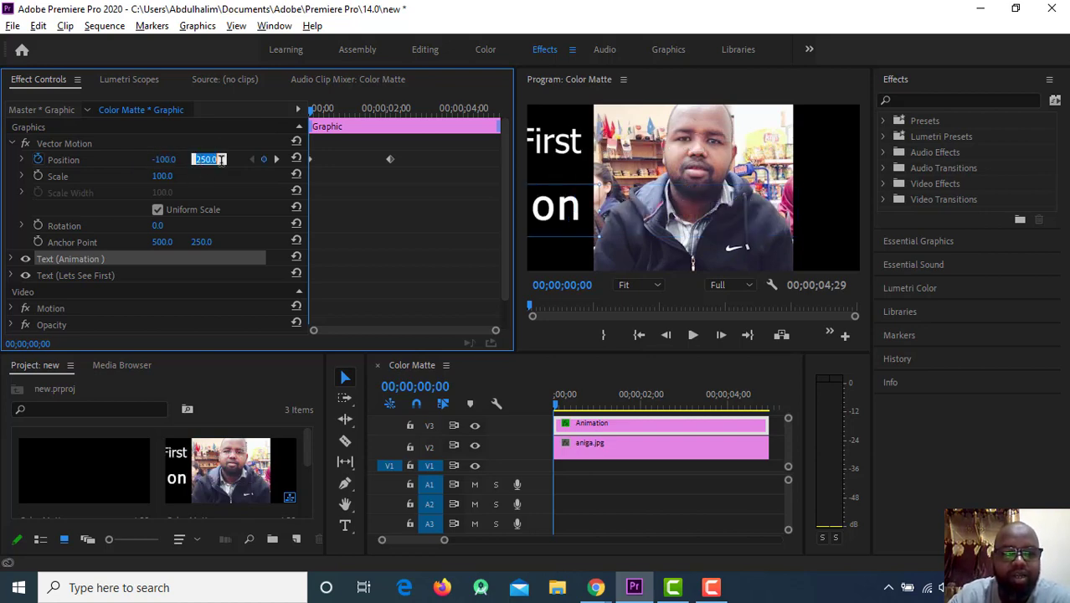
type("-")
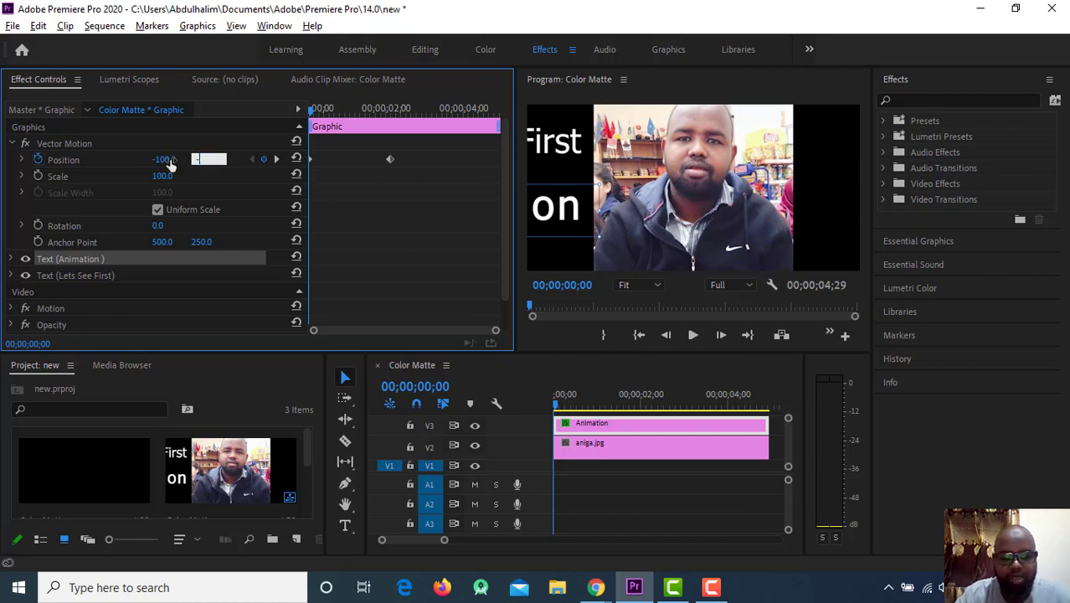
type("250")
key("Return")
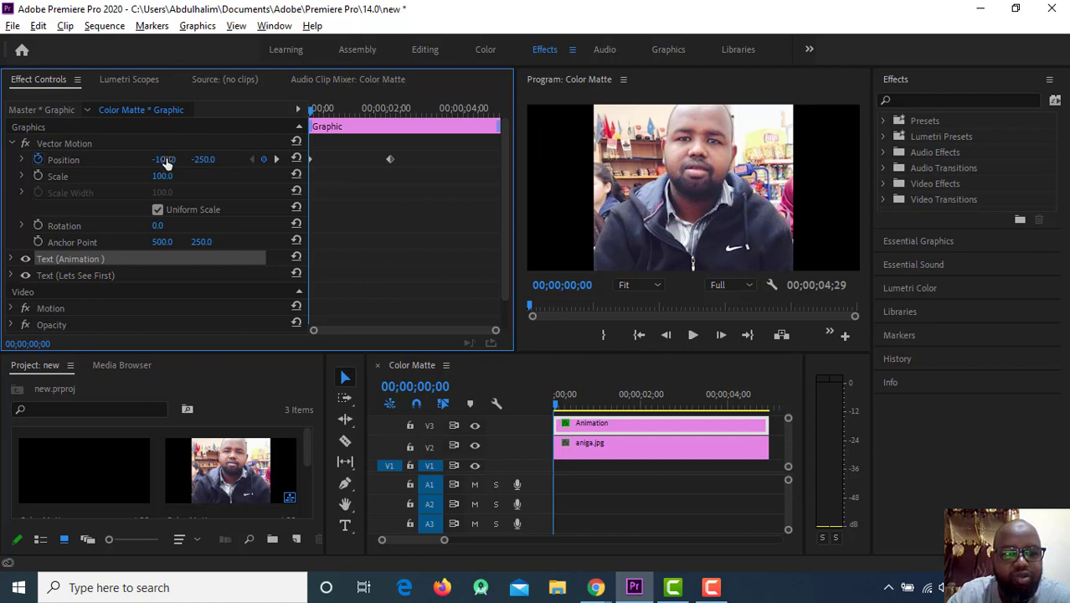
left_click_drag(164, 159, 168, 159)
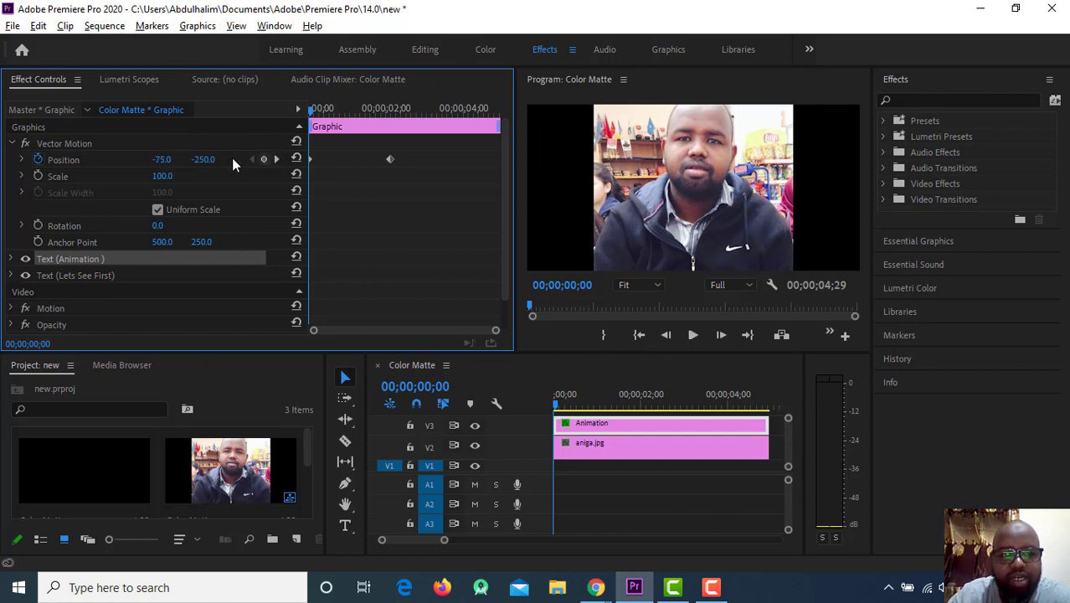
left_click(209, 158)
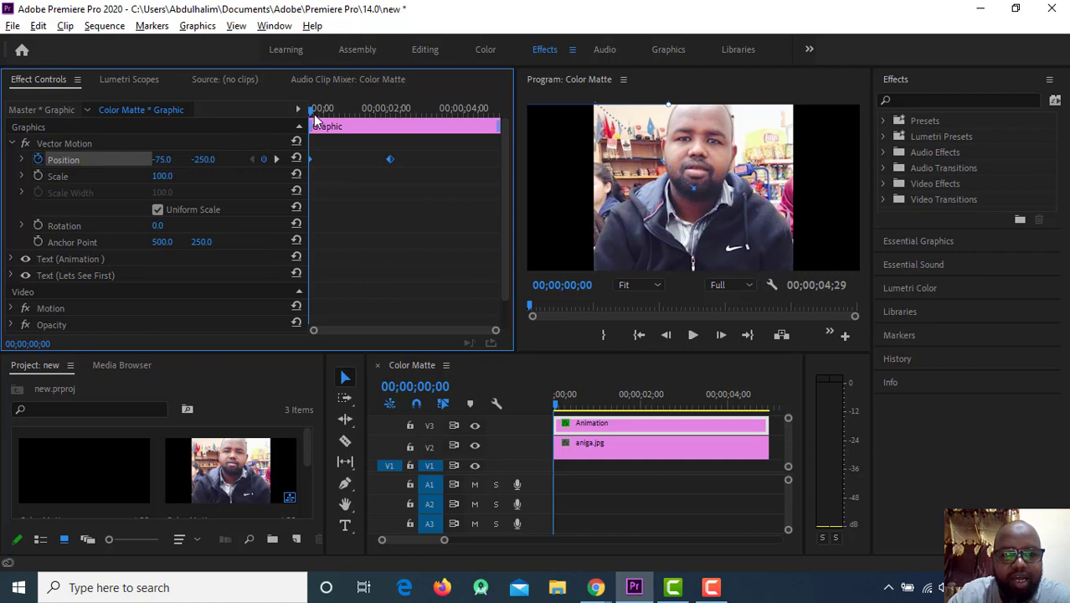
key("space")
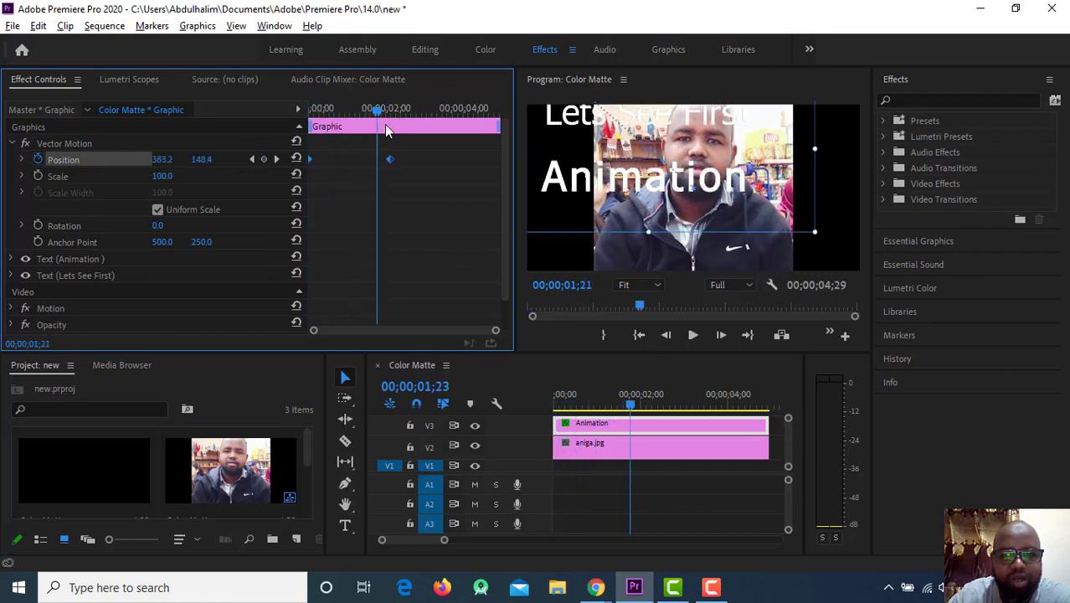
mouse_move(404, 136)
left_mouse_down()
mouse_move(359, 131)
mouse_move(407, 155)
mouse_move(281, 176)
left_mouse_up()
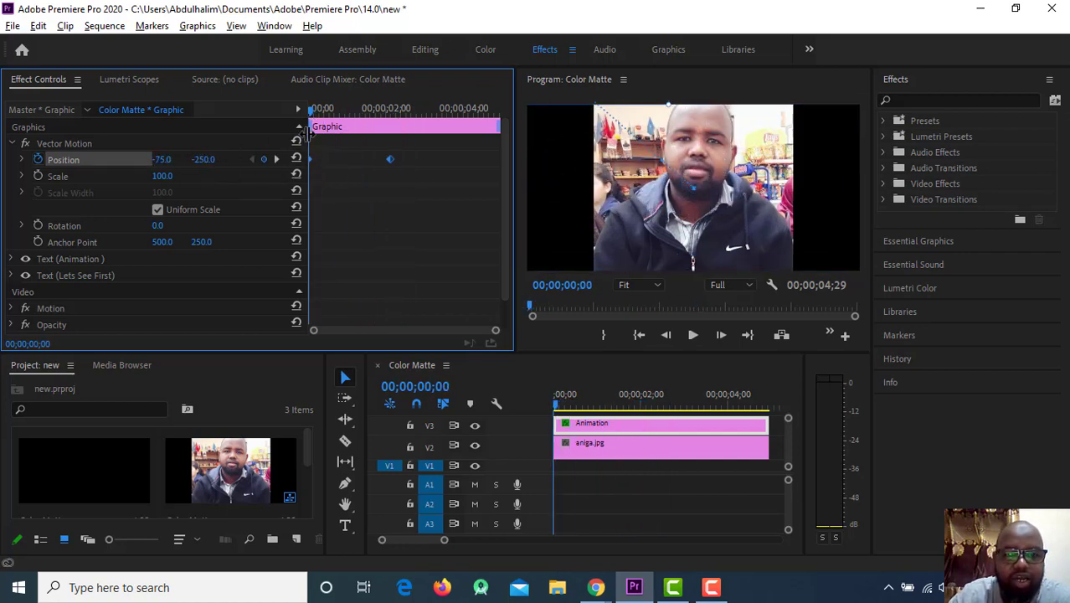
mouse_move(311, 109)
left_mouse_down()
mouse_move(485, 144)
mouse_move(517, 163)
left_mouse_up()
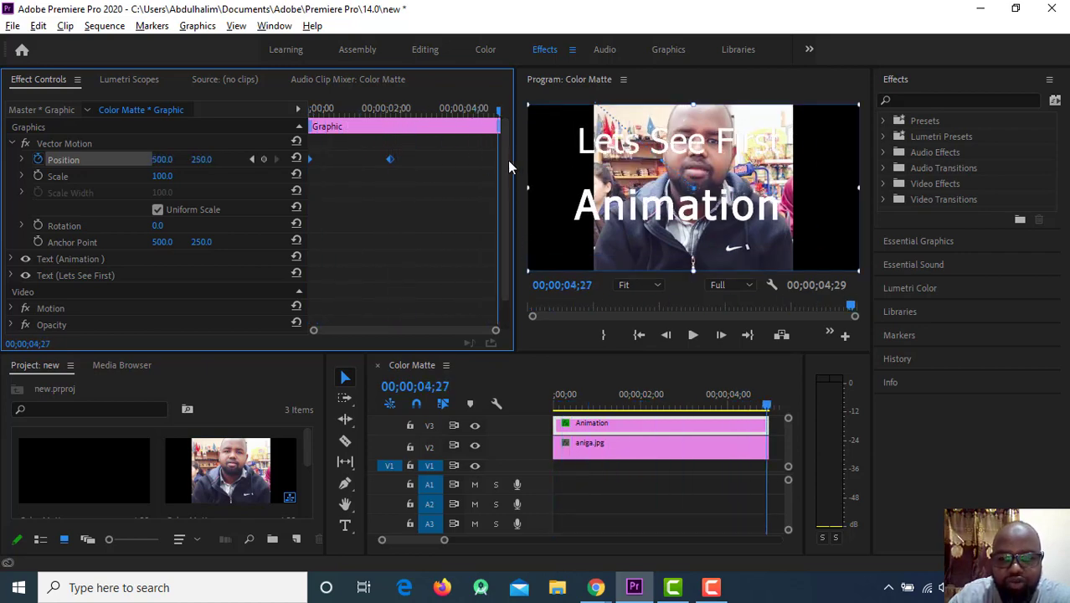
left_click_drag(516, 159, 505, 162)
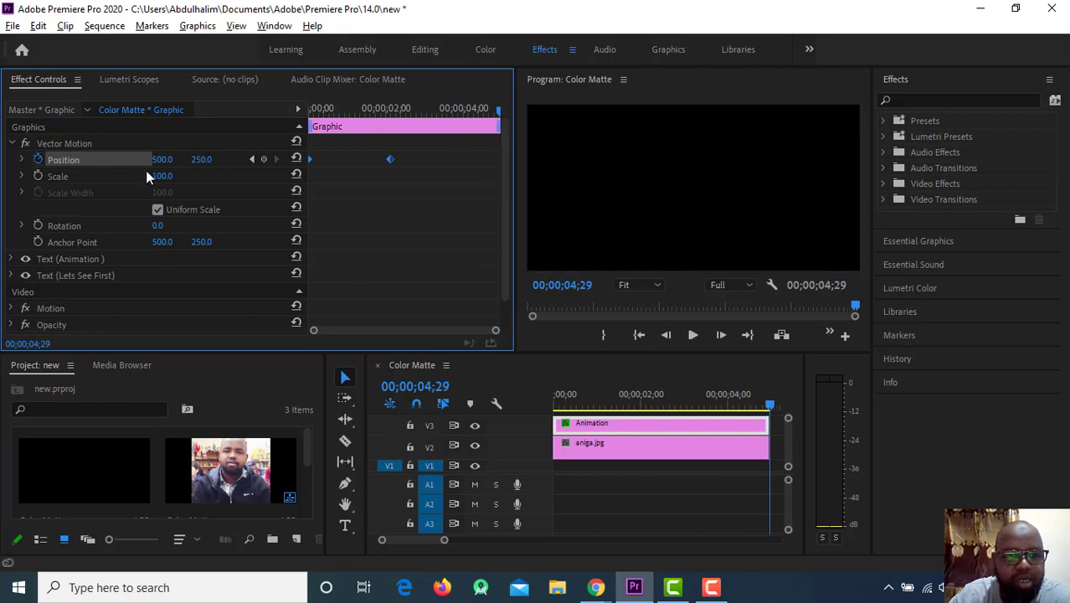
Switch off Position animation, confirm the deletion, then restore the keyframes with Ctrl+Z.
left_click(37, 159)
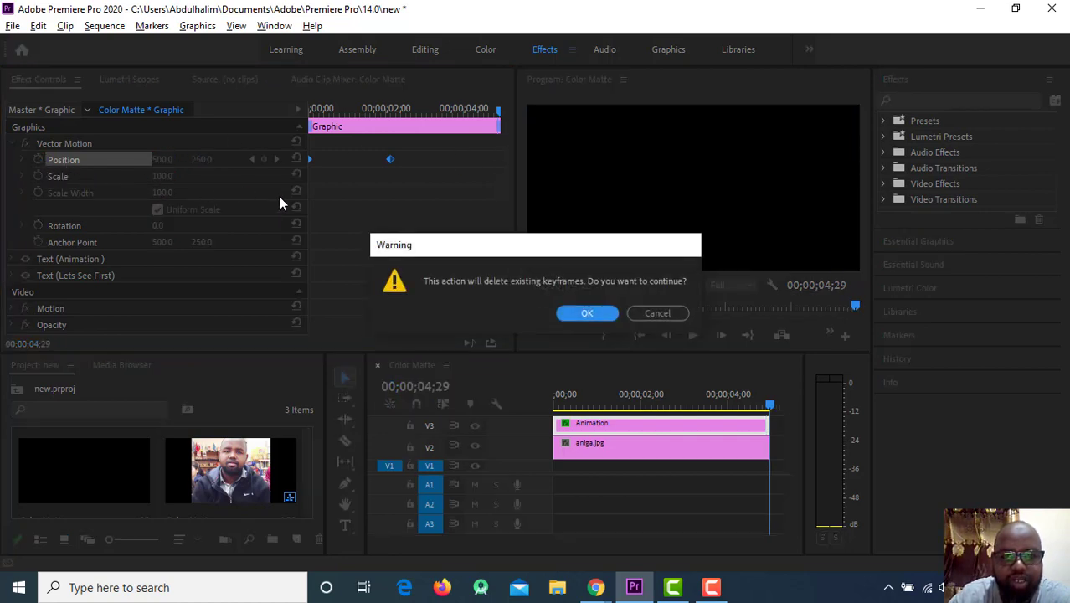
left_click(598, 313)
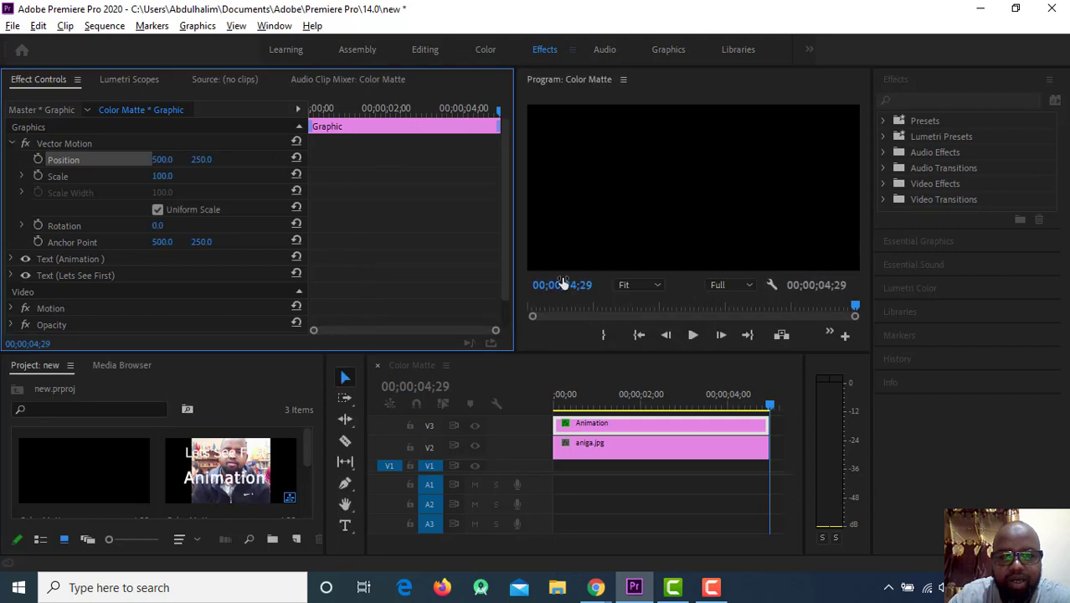
left_click_drag(497, 112, 411, 165)
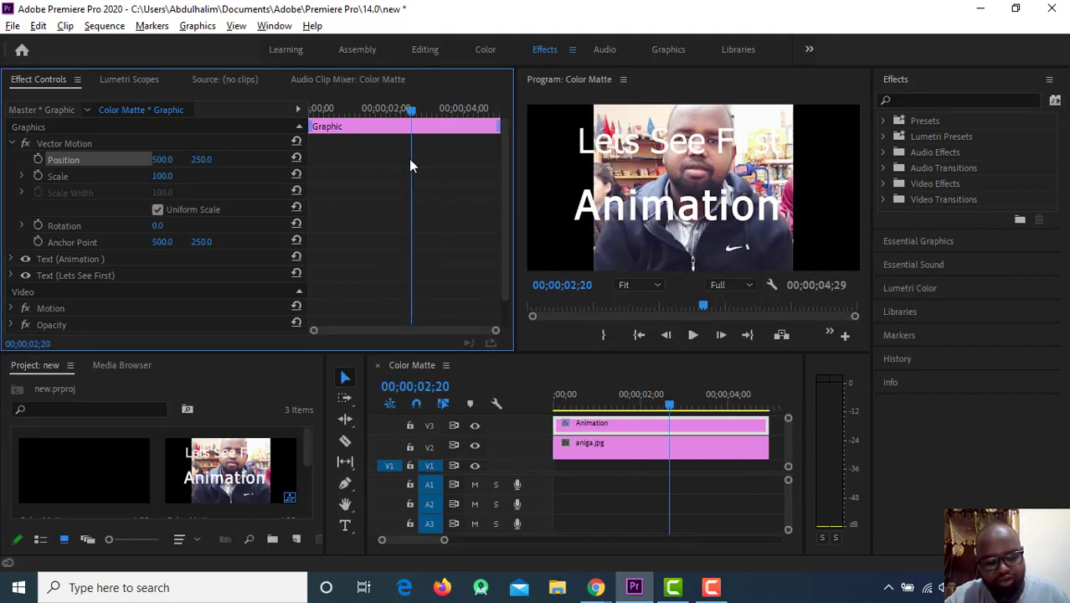
key("ctrl+z")
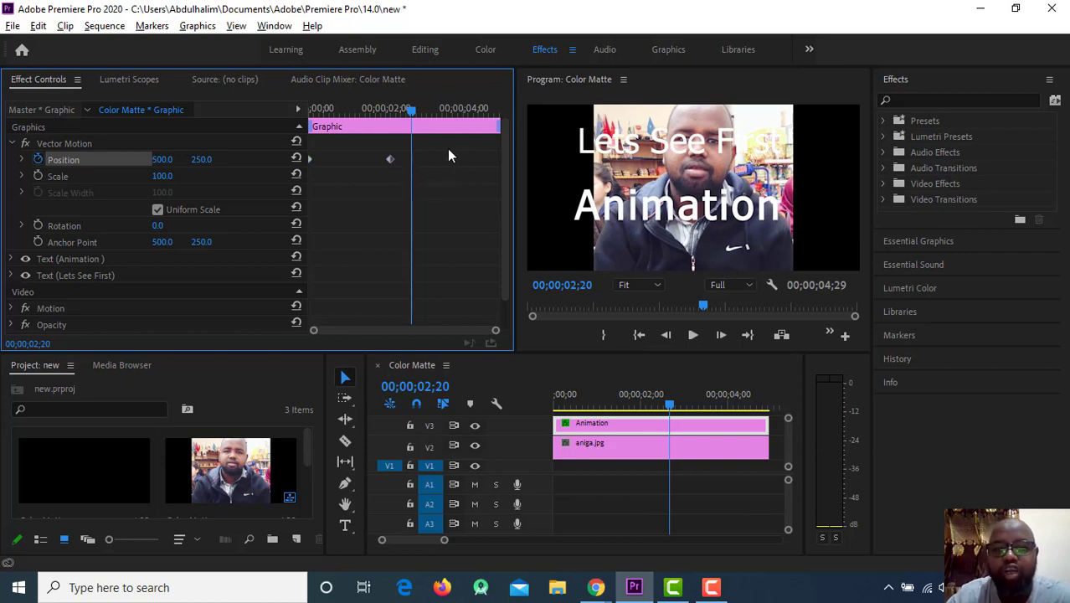
Retry switching off Position animation but cancel, then return to 00;00.
left_click_drag(411, 110, 493, 130)
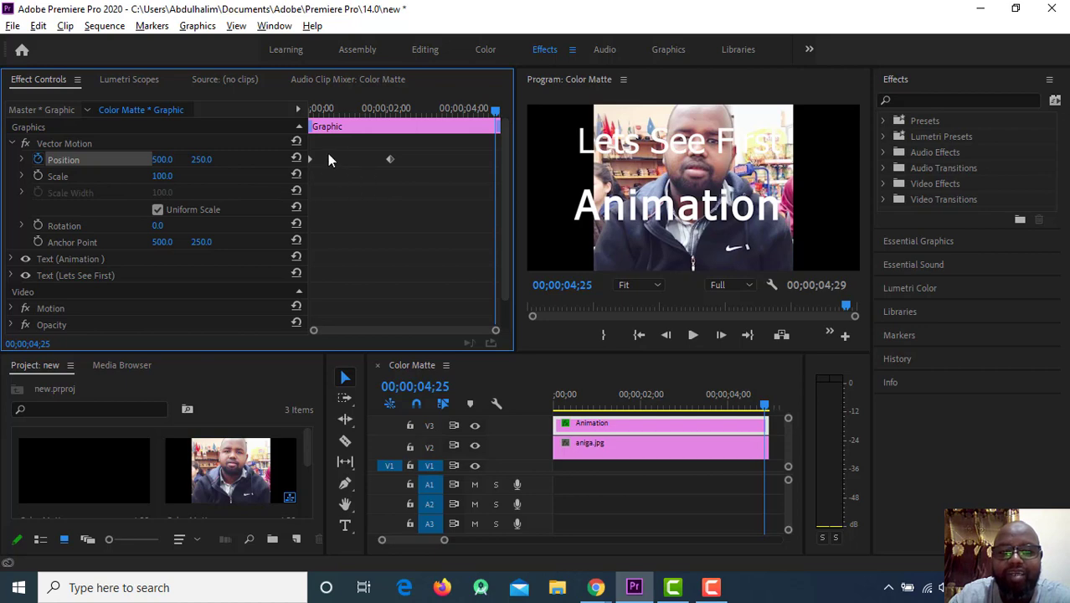
left_click_drag(312, 145, 422, 191)
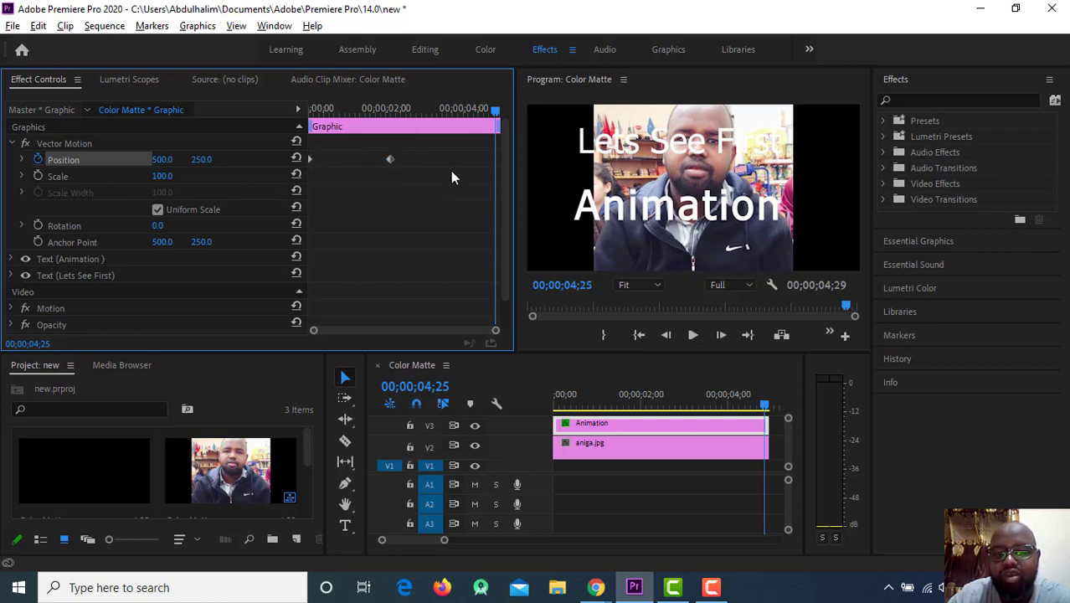
left_click(39, 158)
left_click(659, 313)
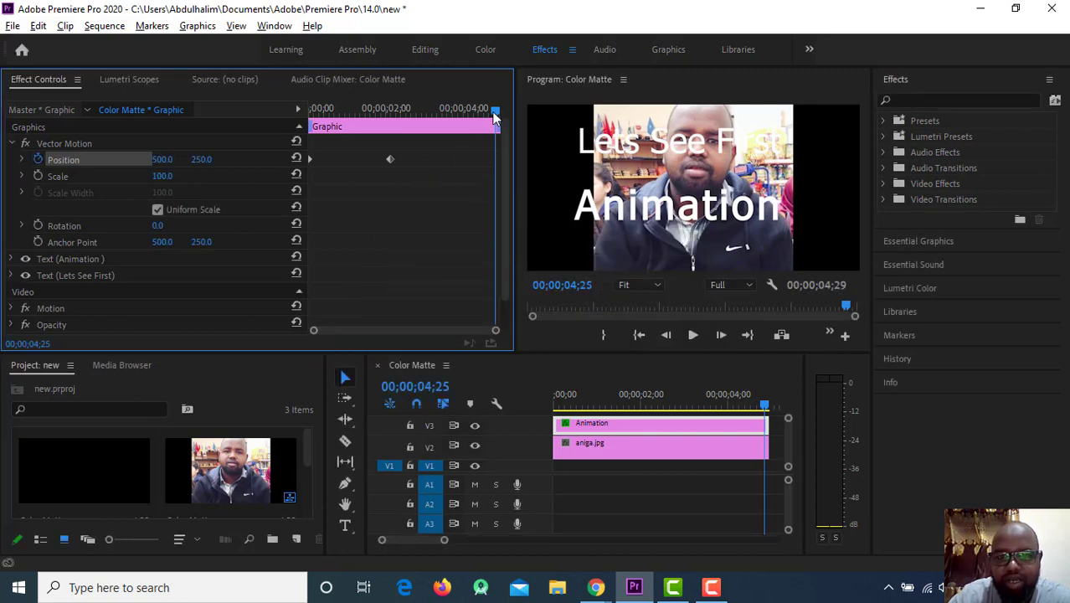
left_click_drag(494, 113, 297, 147)
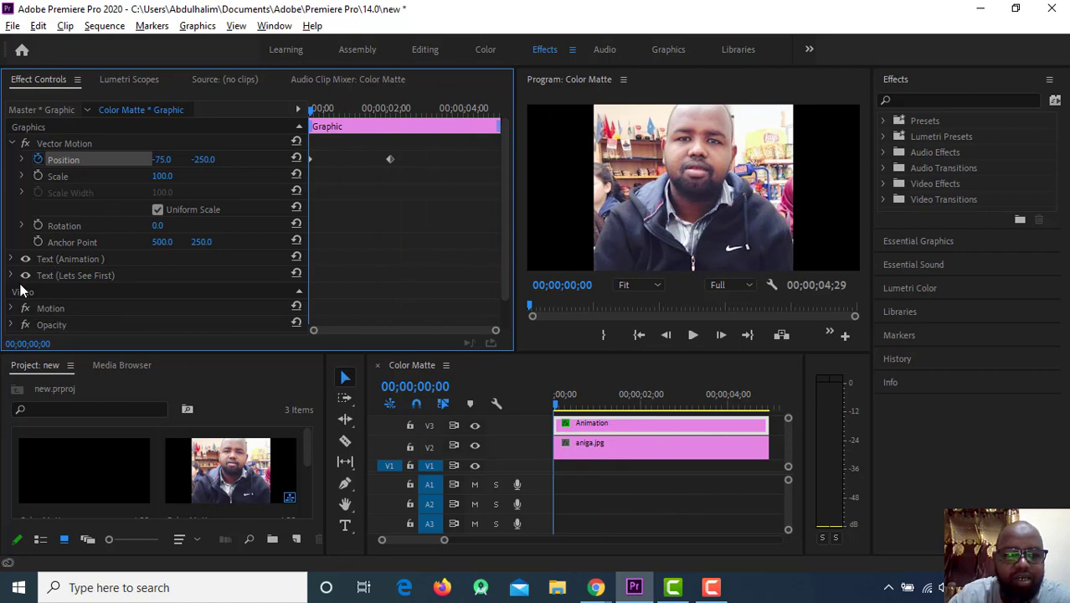
Keyframe Rotation at 200° at the clip start, then marquee-select the Position and Rotation keyframes.
left_click(22, 222)
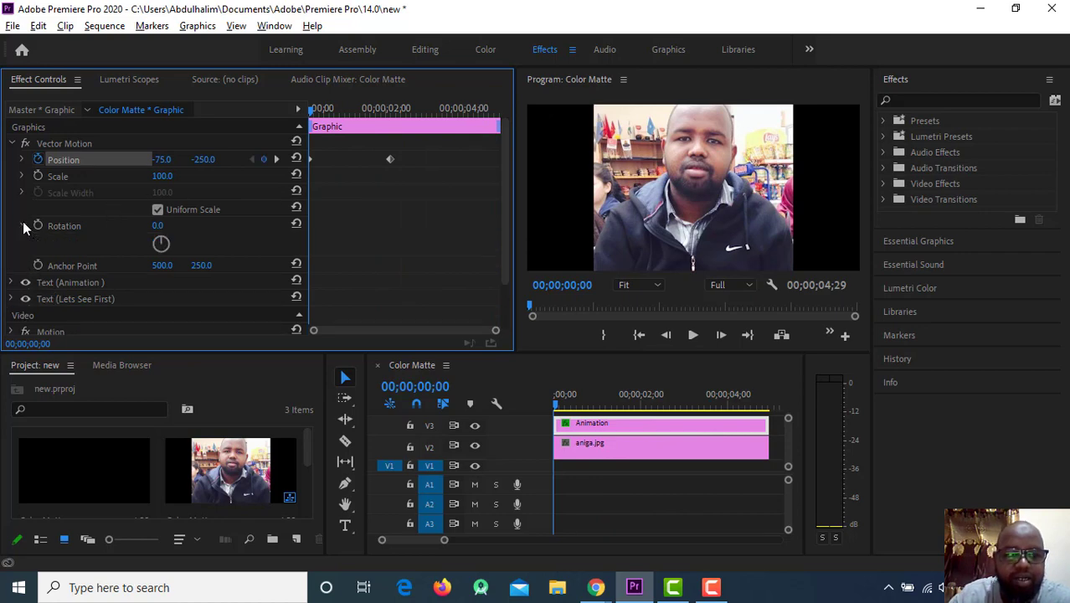
left_click(37, 226)
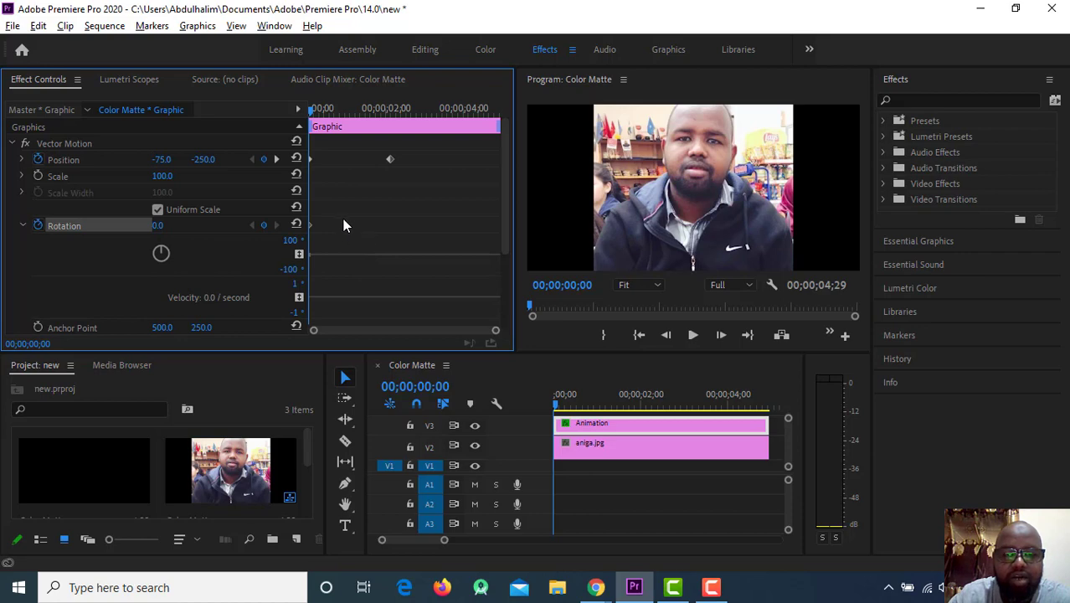
left_click(158, 226)
type("200")
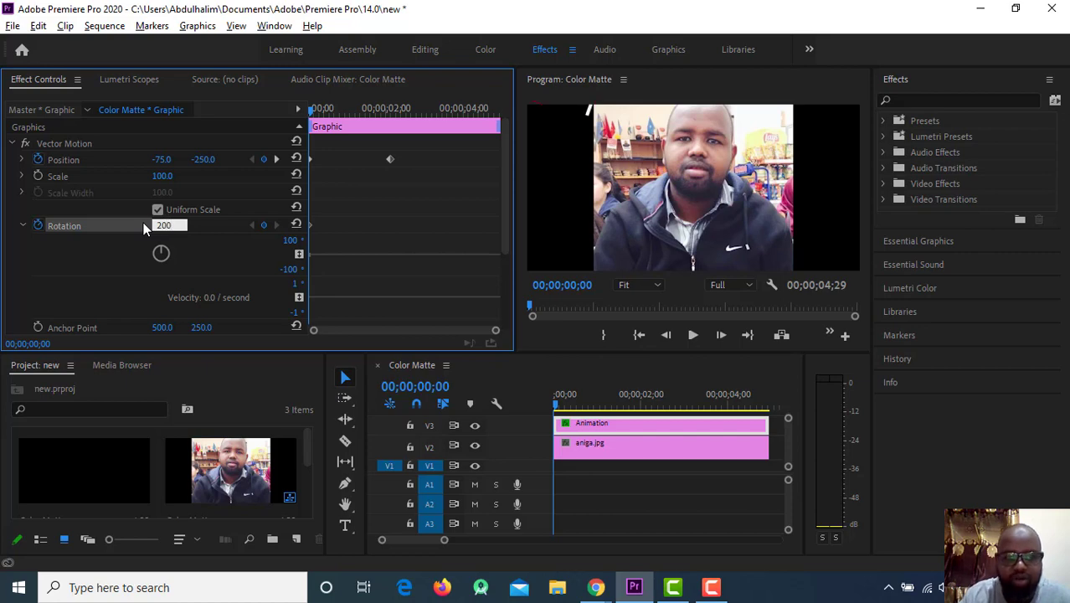
key("Return")
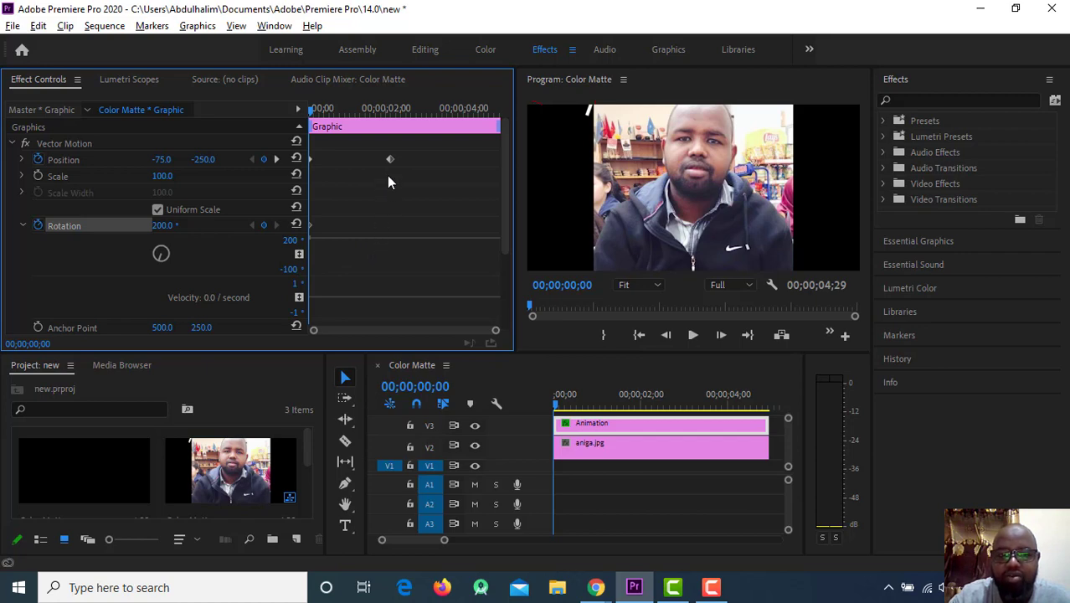
left_click_drag(312, 151, 386, 198)
left_click_drag(309, 146, 423, 256)
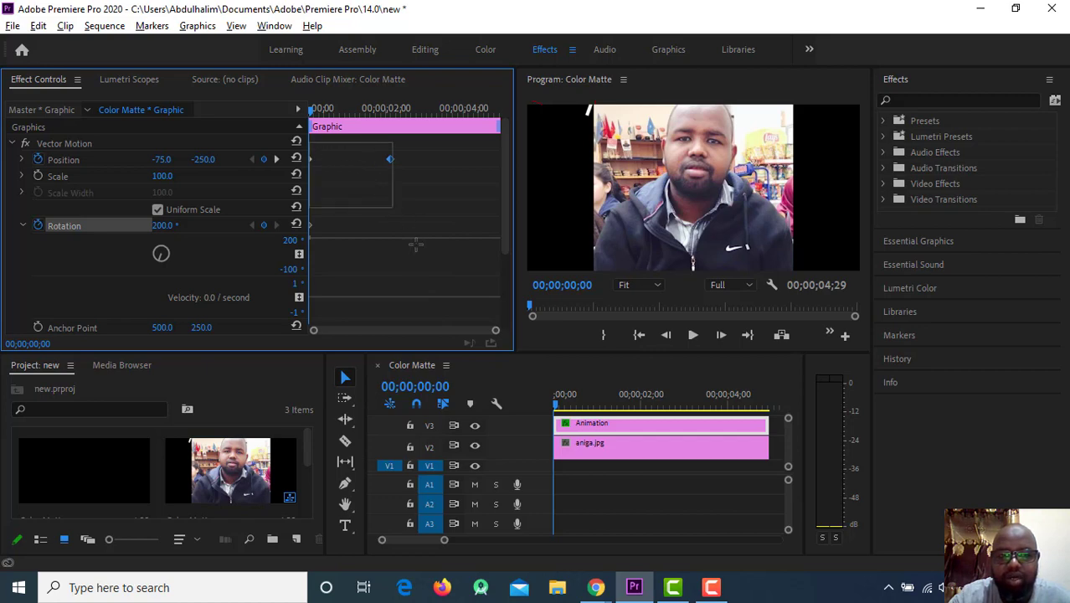
Apply Ease In temporal interpolation to the selected keyframes.
right_click(390, 154)
mouse_move(542, 289)
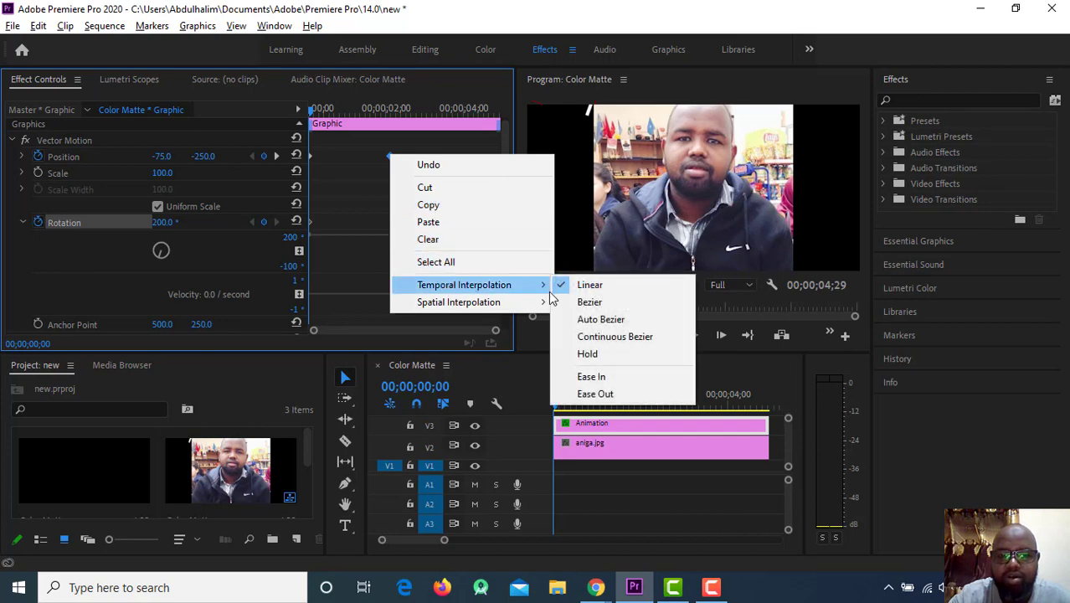
left_click(621, 378)
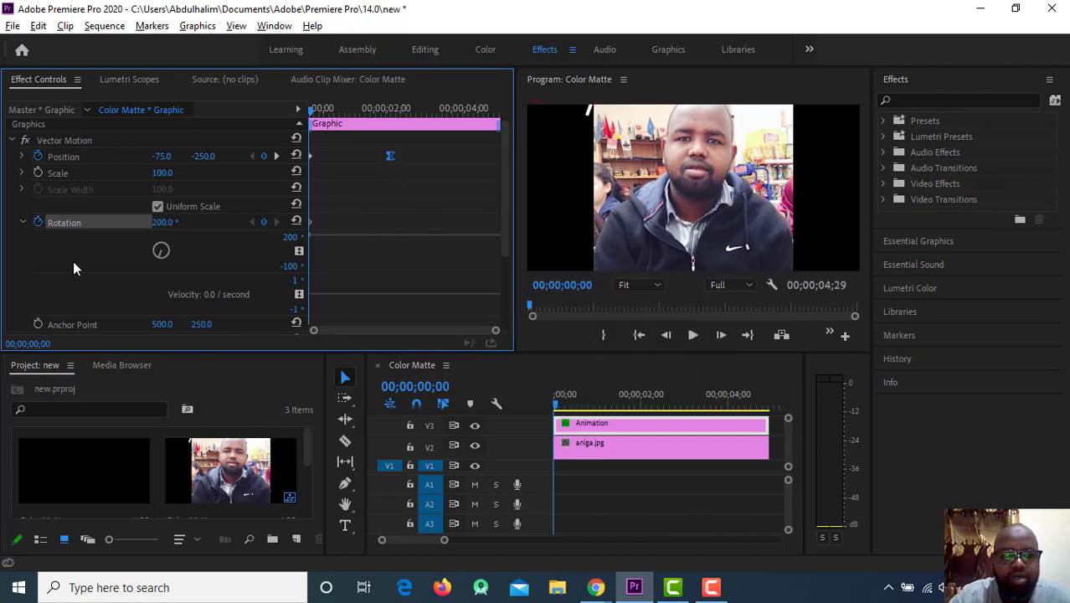
Raise the starting rotation to 234.1° and apply Ease Out to the keyframe.
left_click(223, 271)
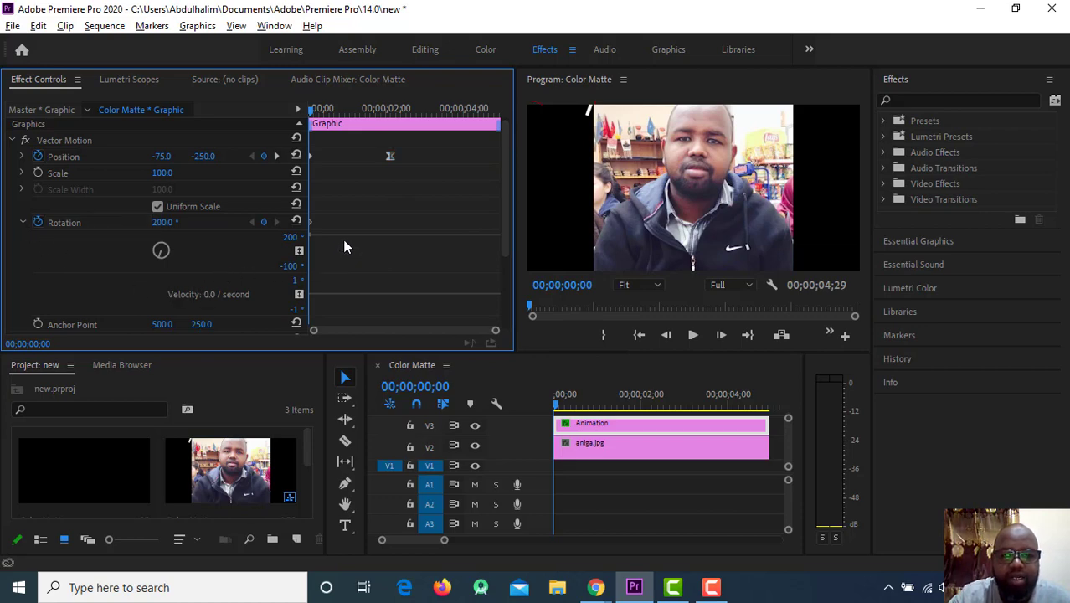
left_click_drag(162, 222, 201, 222)
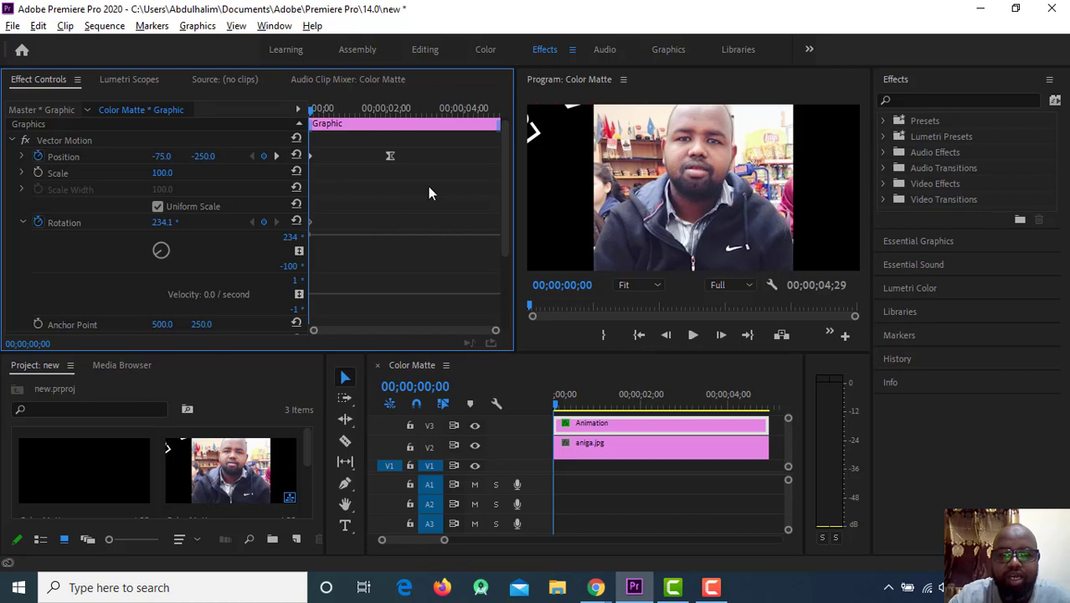
right_click(389, 157)
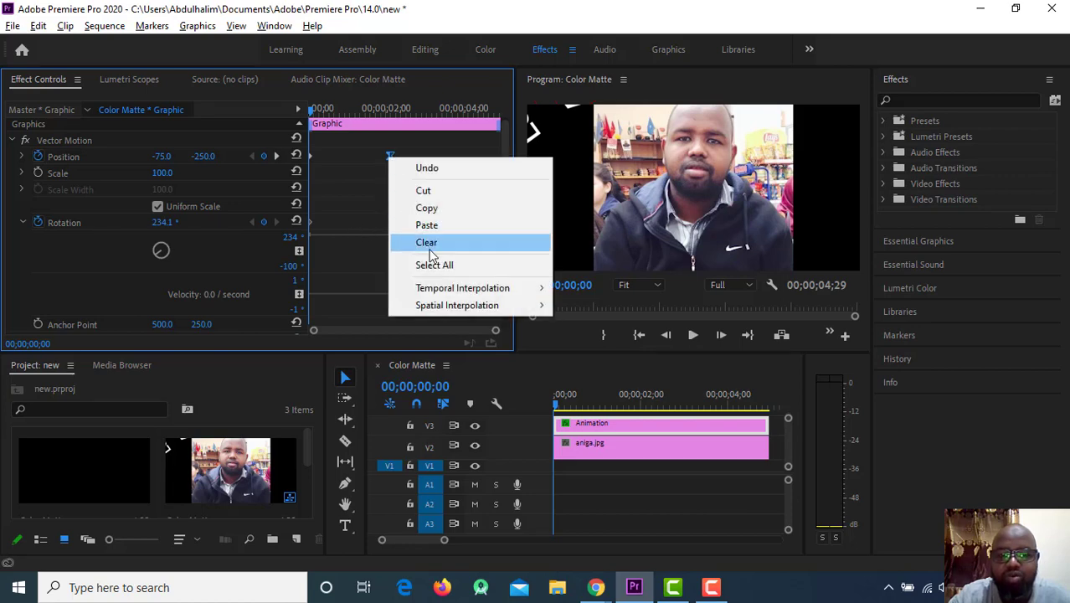
mouse_move(445, 289)
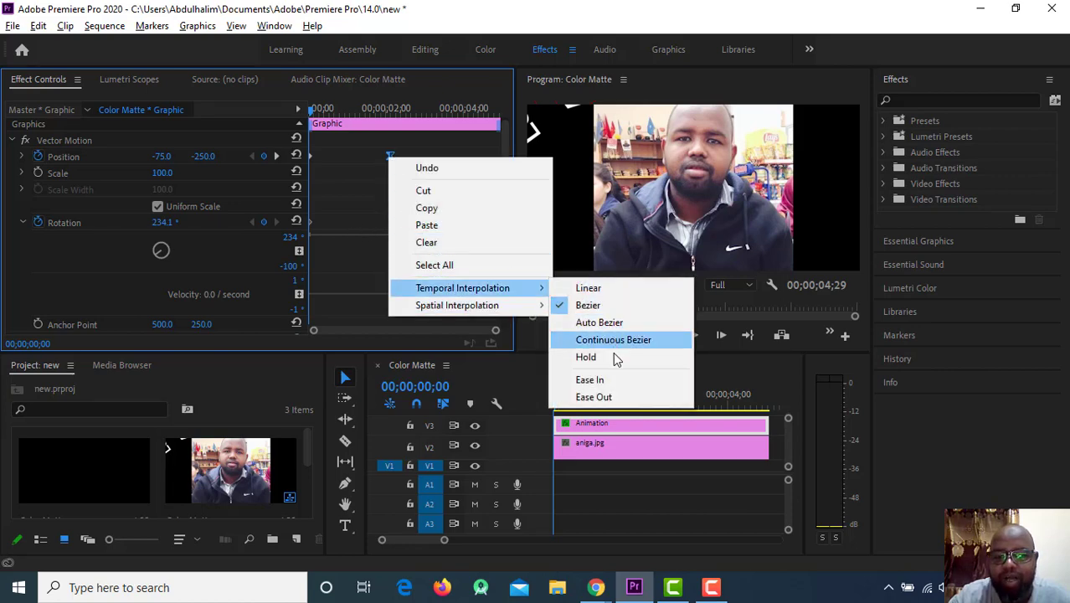
left_click(614, 399)
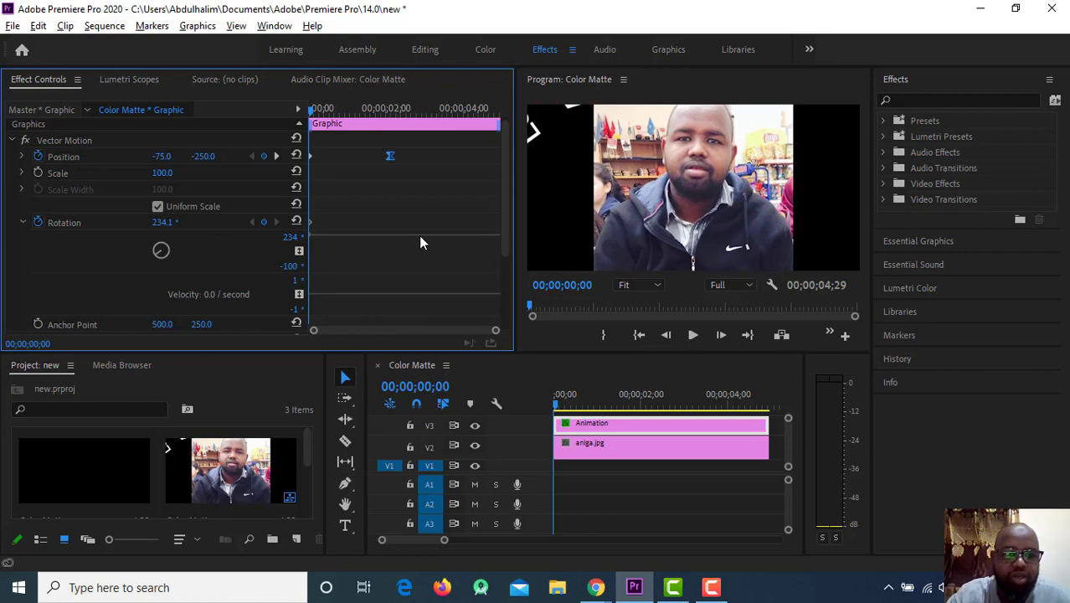
Save the project with Ctrl+S.
key("ctrl+s")
scroll(475, 337, "down", 1)
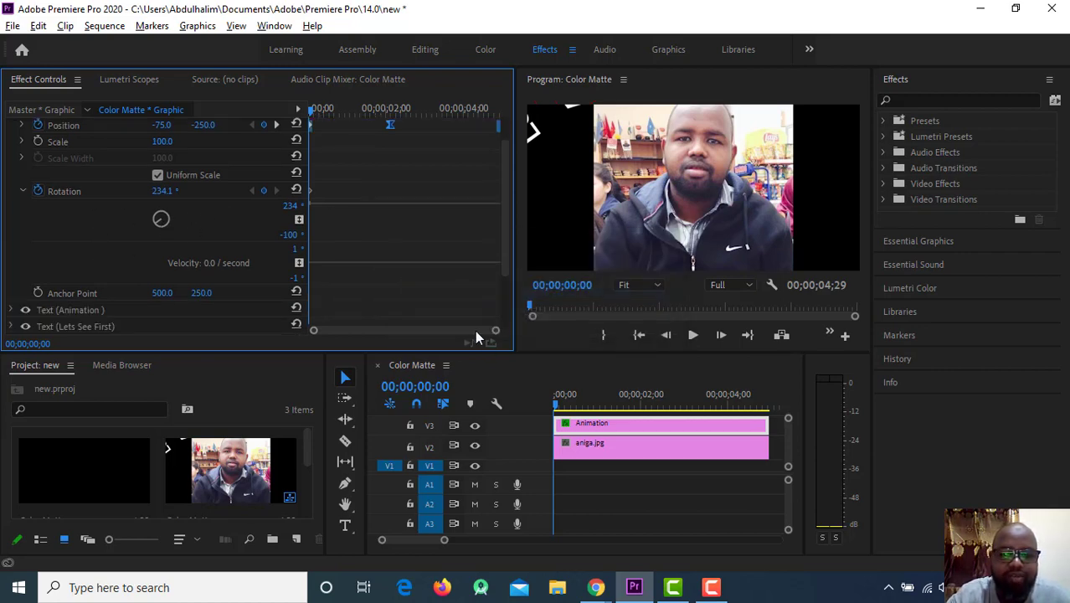
scroll(164, 235, "down", 2)
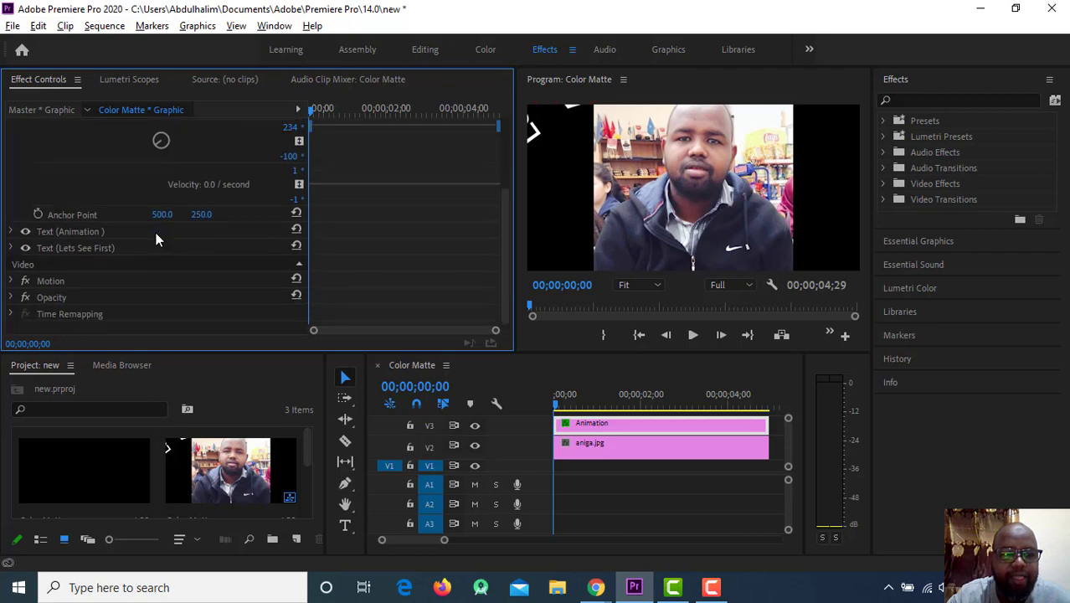
scroll(156, 232, "up", 3)
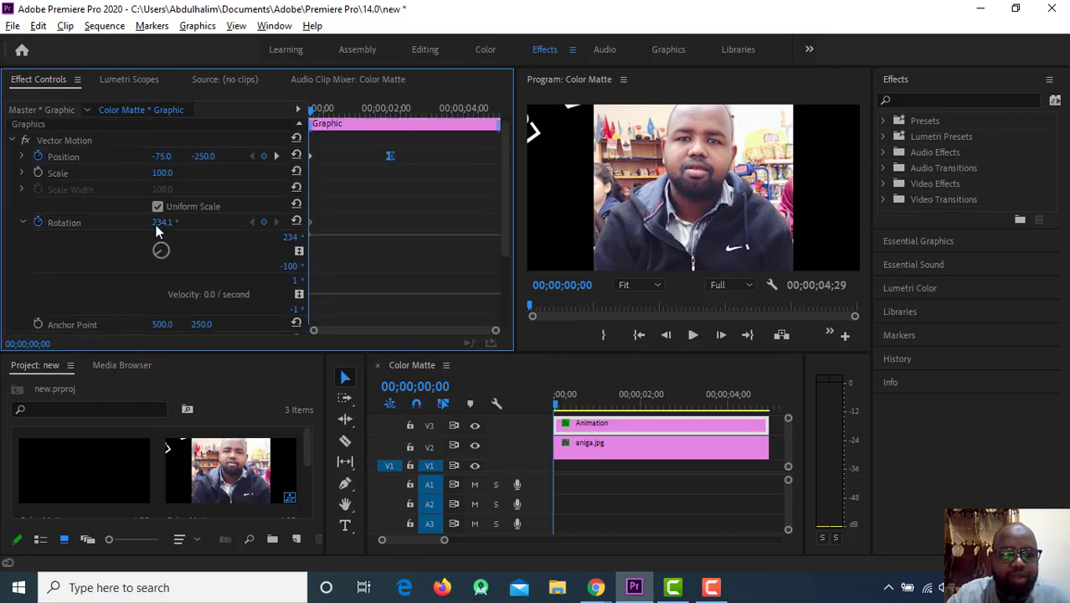
Play back the title animation and scrub to 00;00;00;28.
left_click(59, 144)
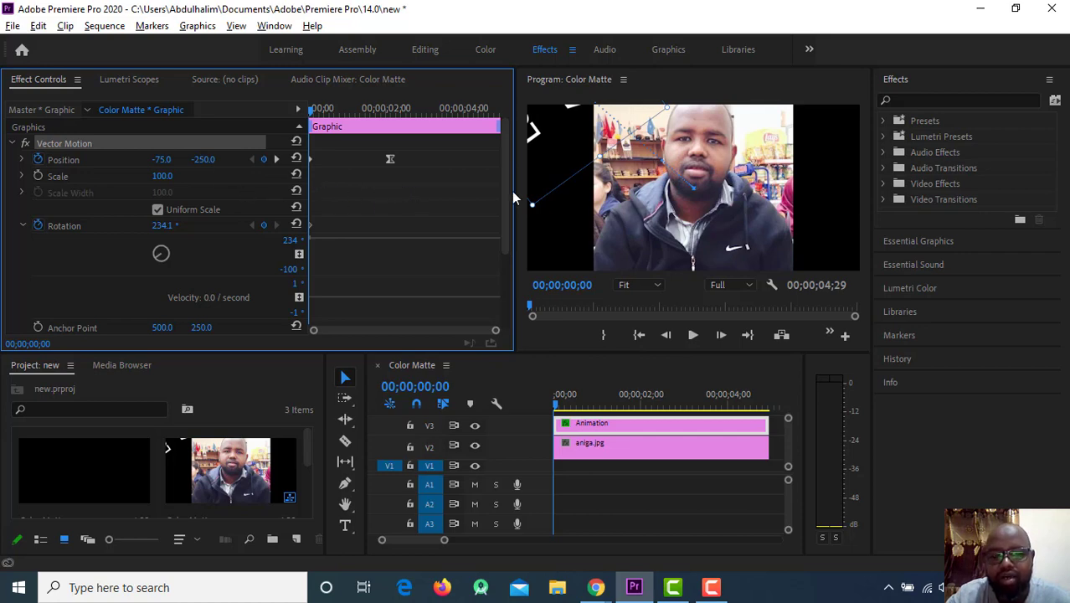
left_click(694, 336)
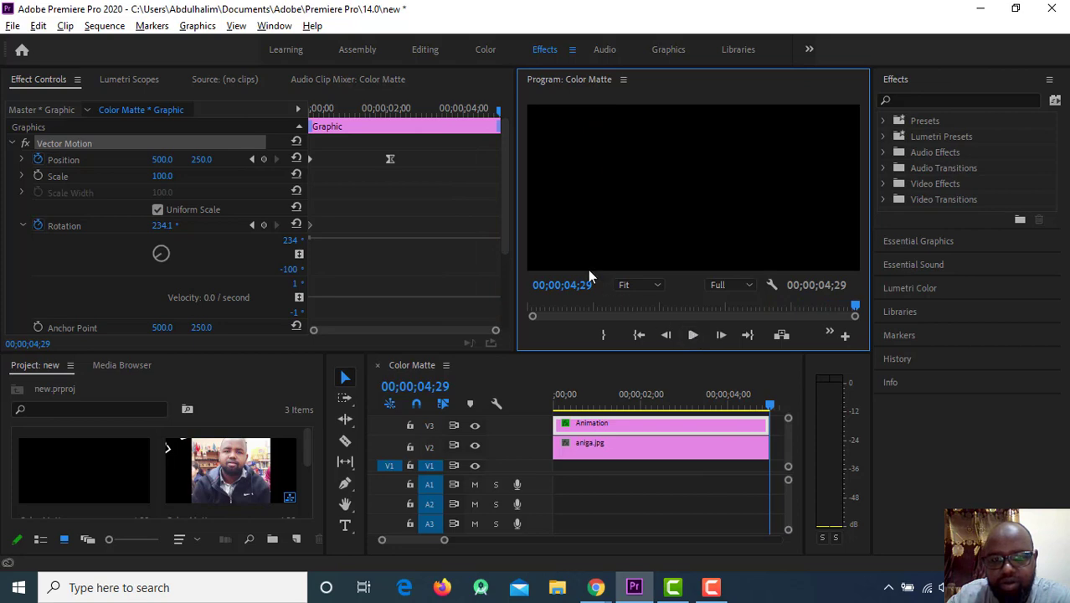
mouse_move(481, 117)
left_mouse_down()
mouse_move(341, 134)
mouse_move(391, 148)
mouse_move(313, 162)
mouse_move(322, 117)
mouse_move(344, 117)
left_mouse_up()
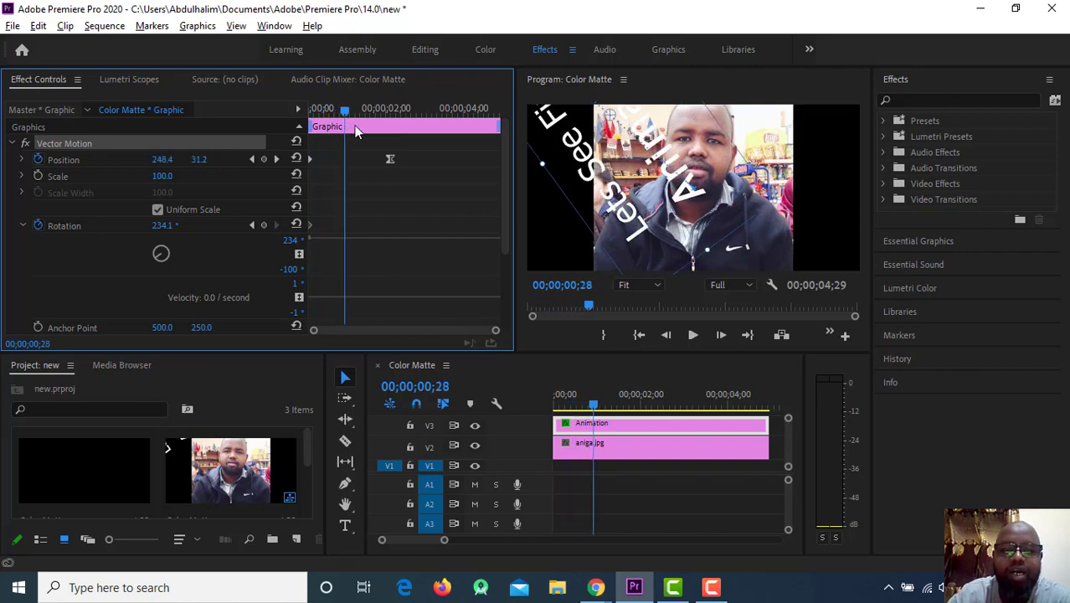
At 00;00;00;28, set Rotation to 360 so the title ends at 1x0.0°.
left_click(160, 226)
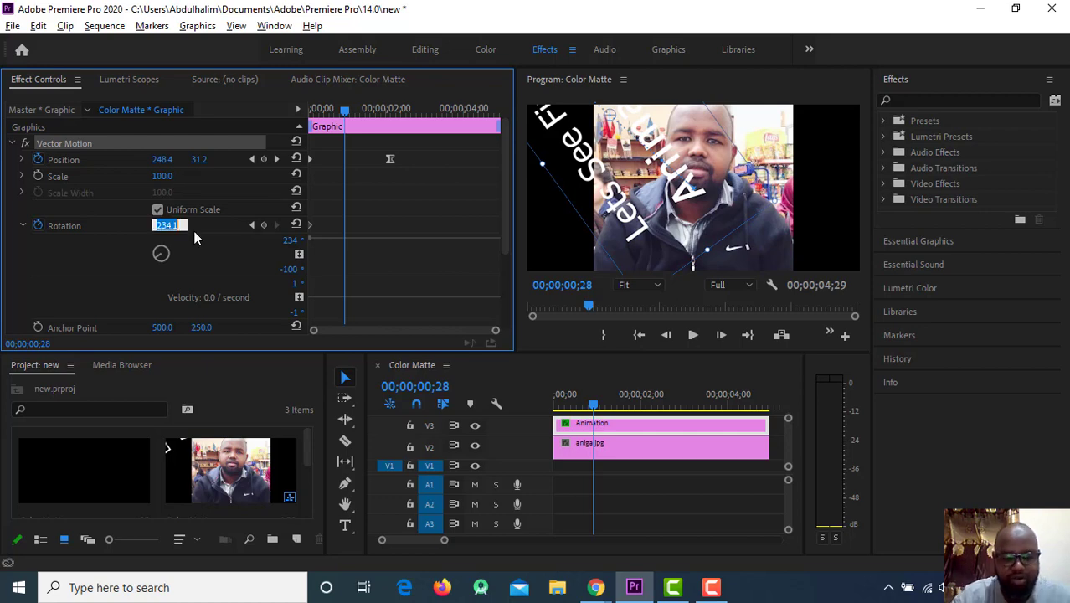
type("360")
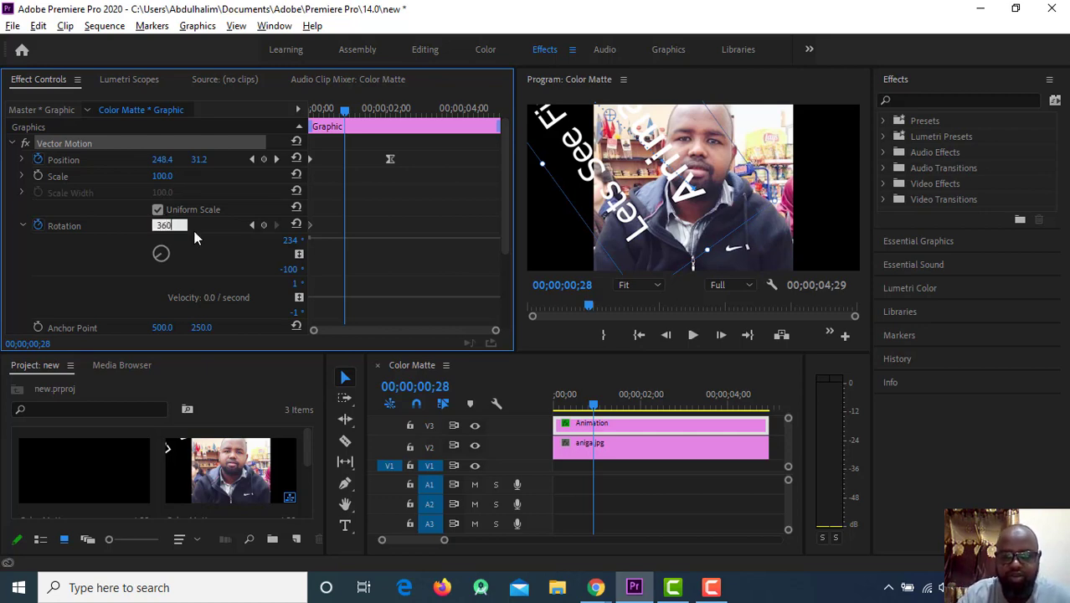
key("Return")
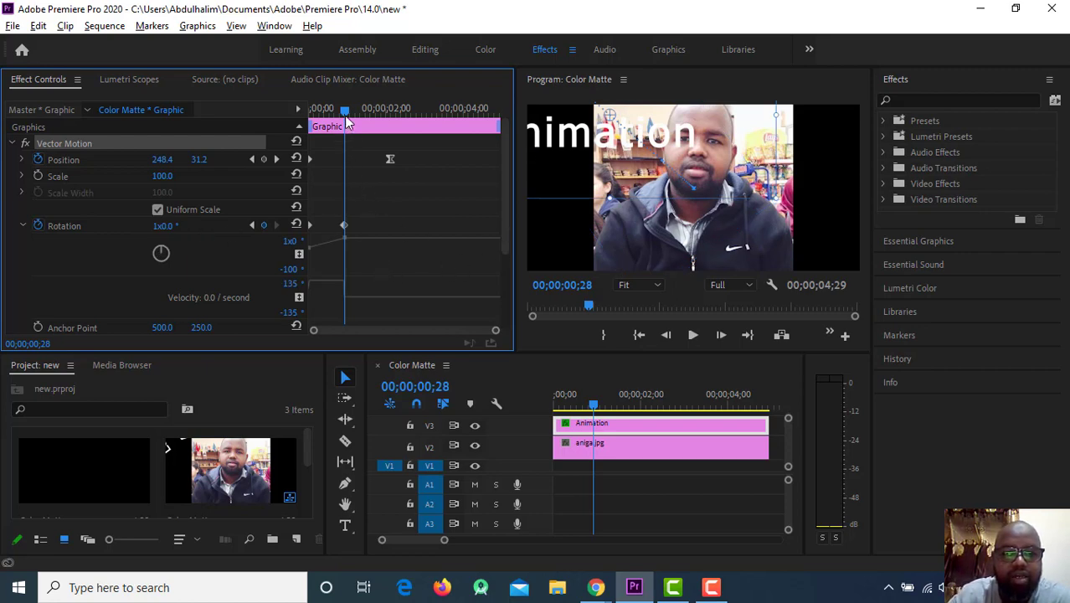
Replay and scrub the animation, leaving Position X at 500 and stopping near 00;00;02;09.
left_click_drag(345, 110, 286, 118)
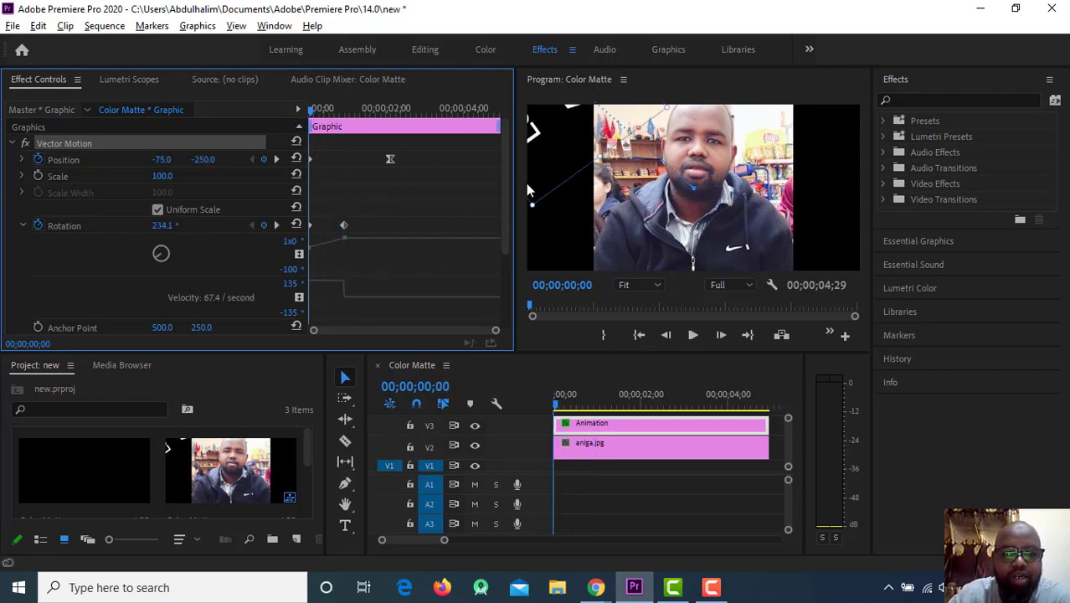
left_click(684, 339)
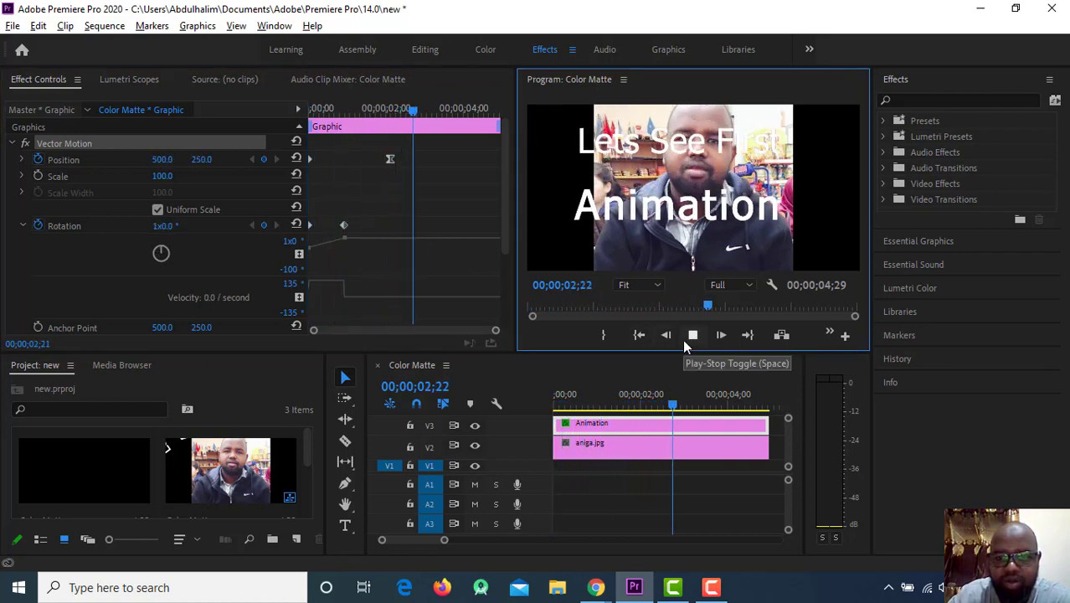
left_click(683, 338)
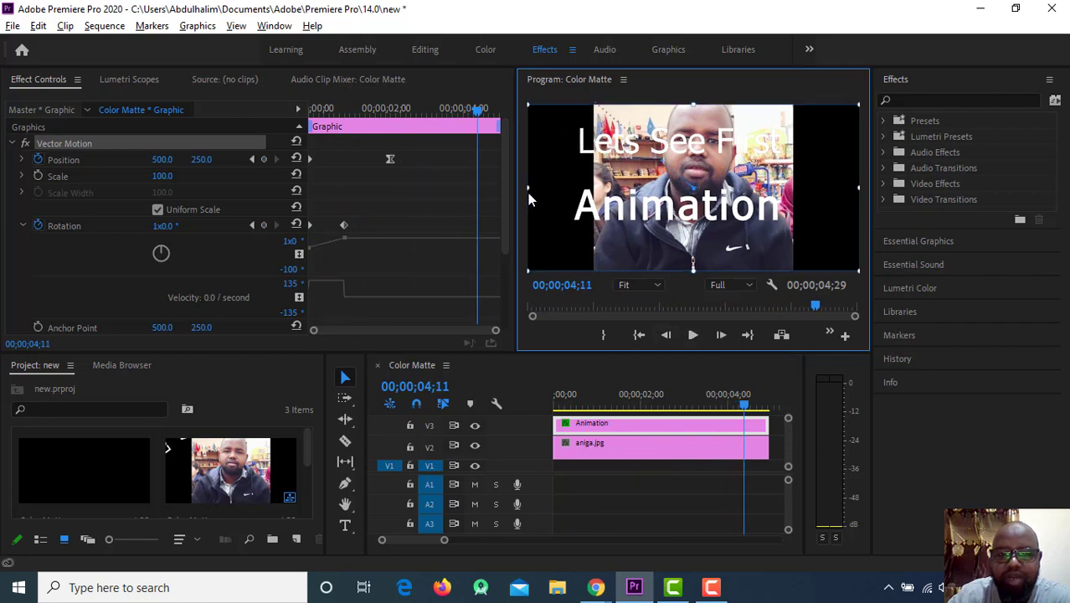
left_click_drag(473, 115, 452, 124)
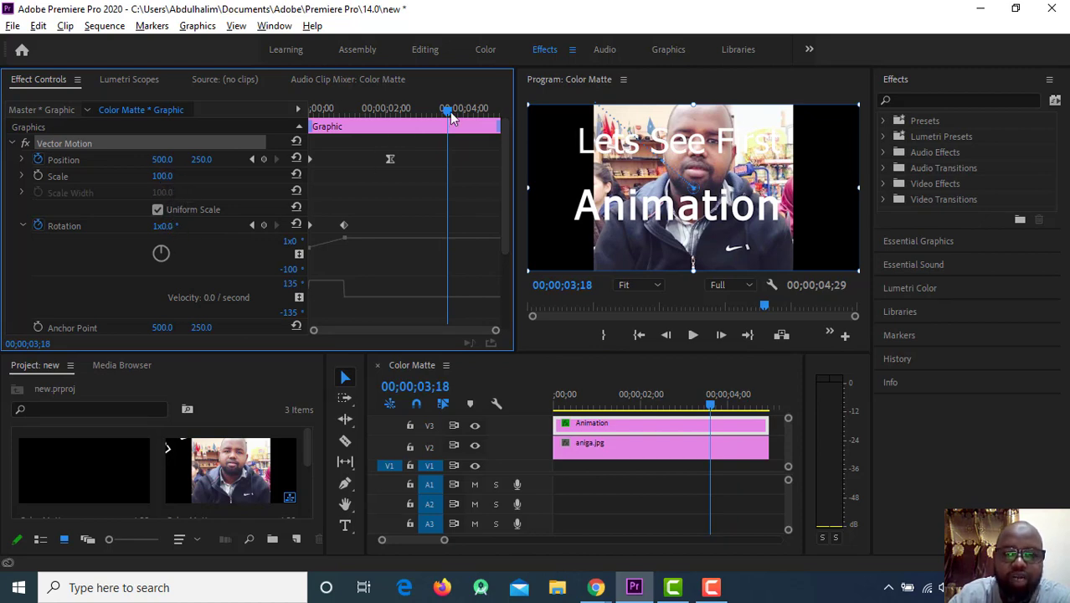
left_click_drag(448, 118, 311, 124)
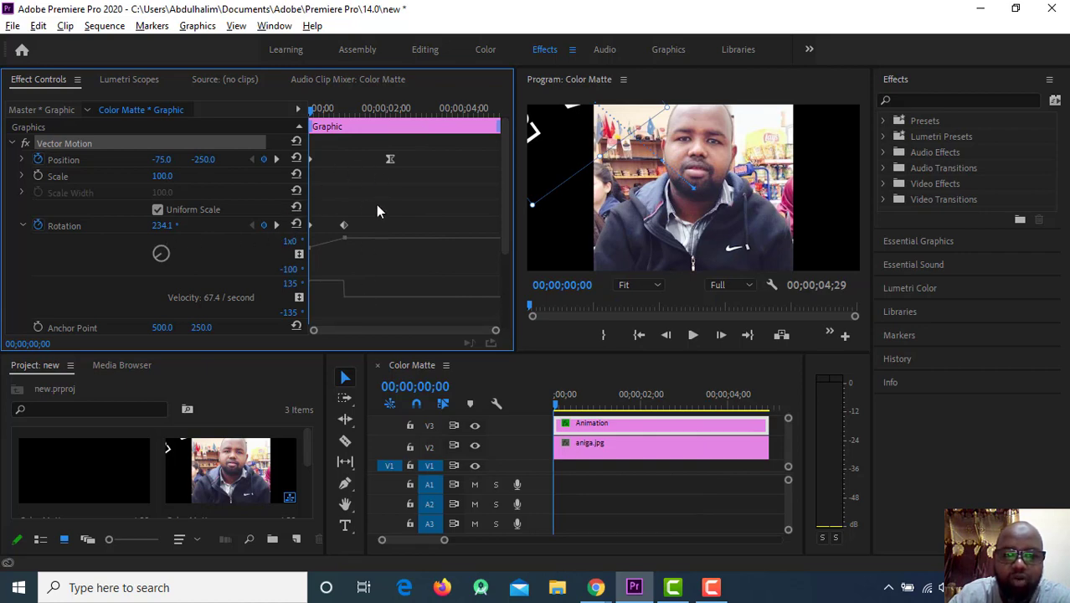
mouse_move(315, 133)
left_mouse_down()
mouse_move(400, 140)
mouse_move(442, 158)
left_mouse_up()
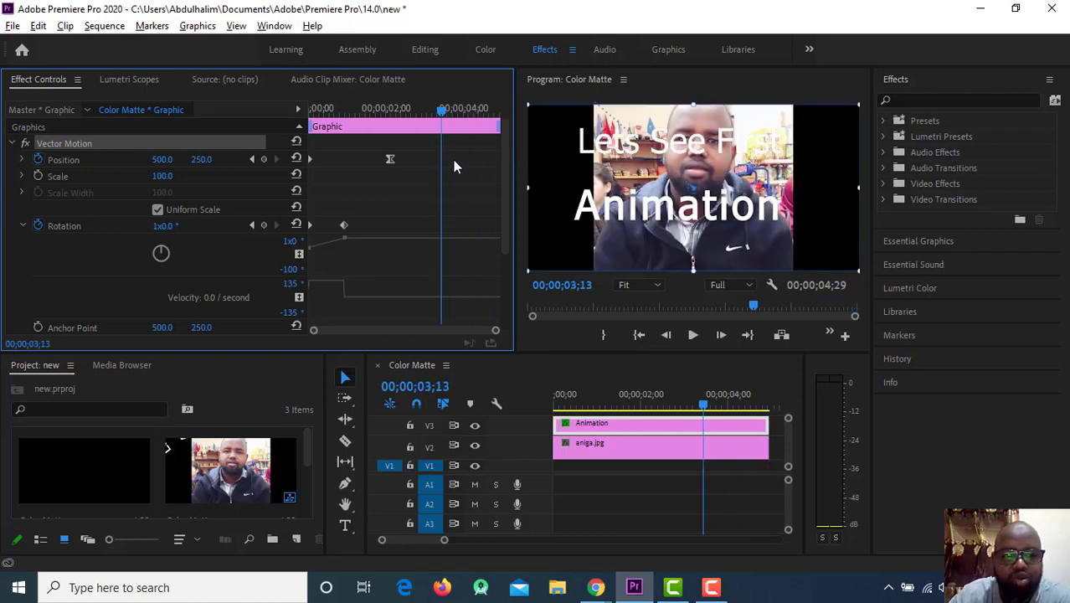
left_click(164, 160)
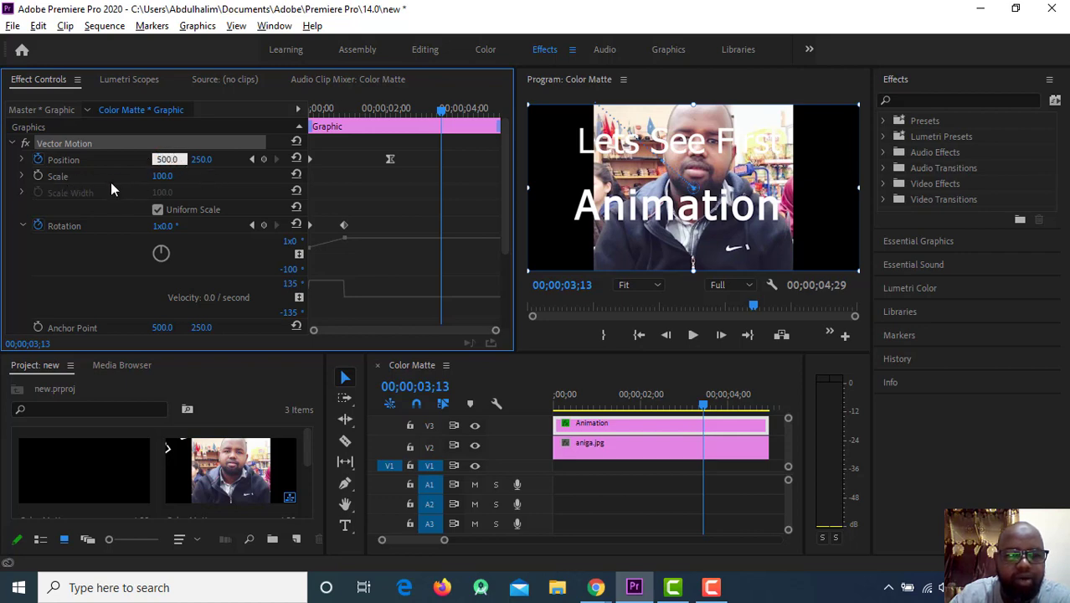
left_click(17, 280)
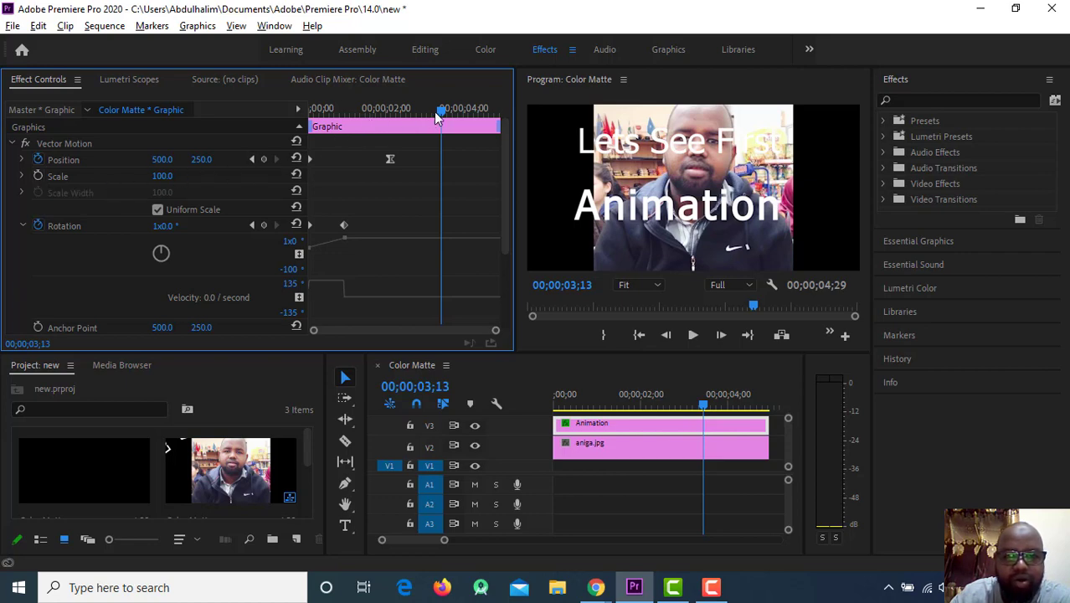
left_click_drag(436, 118, 398, 125)
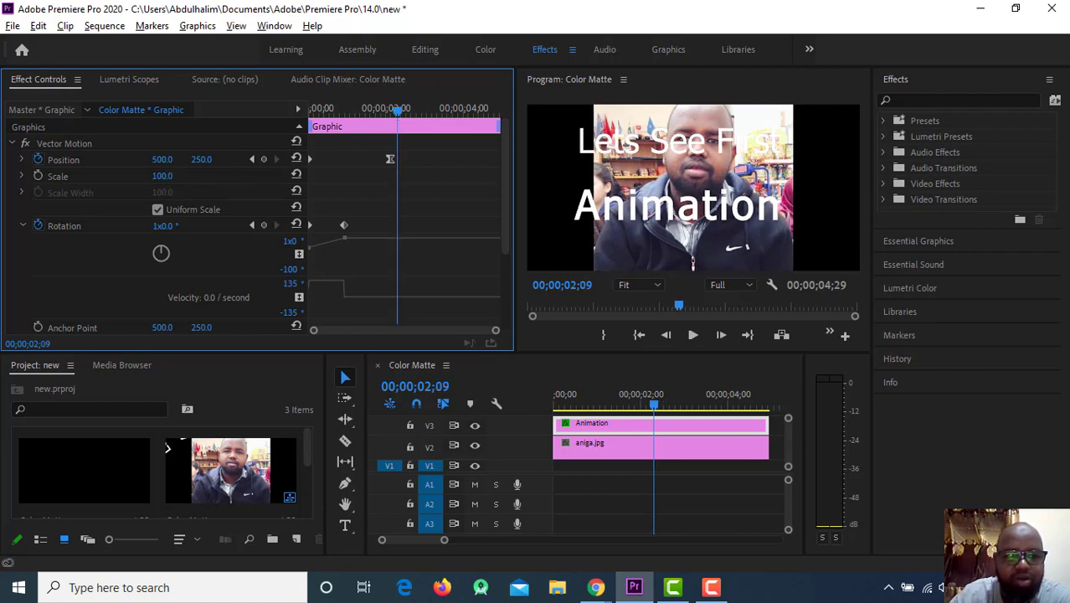
Try a title Scale of 500 and check it later in the animation.
left_click(162, 176)
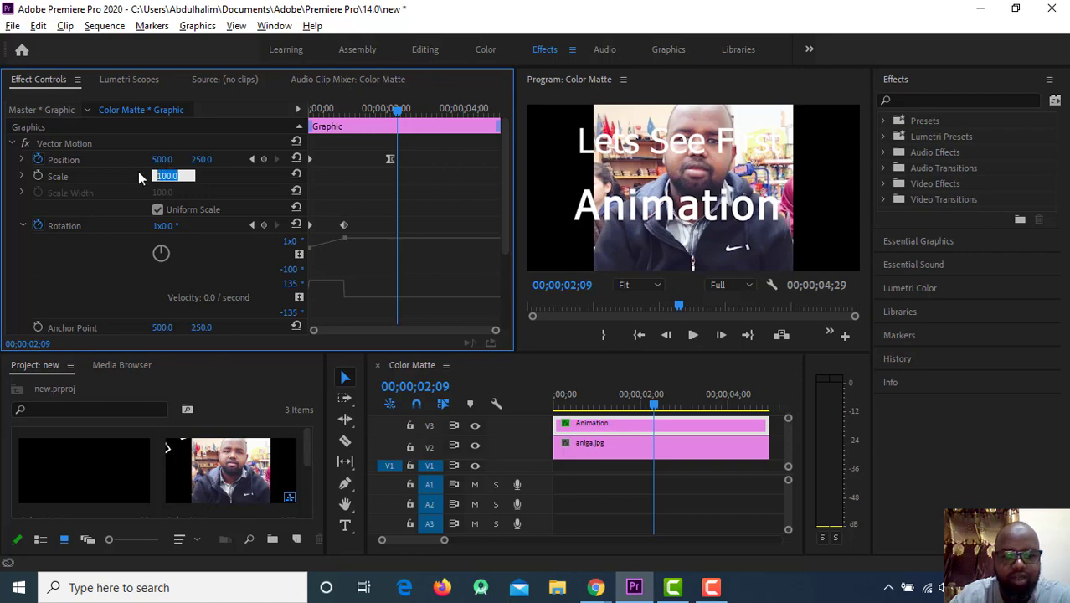
type("500")
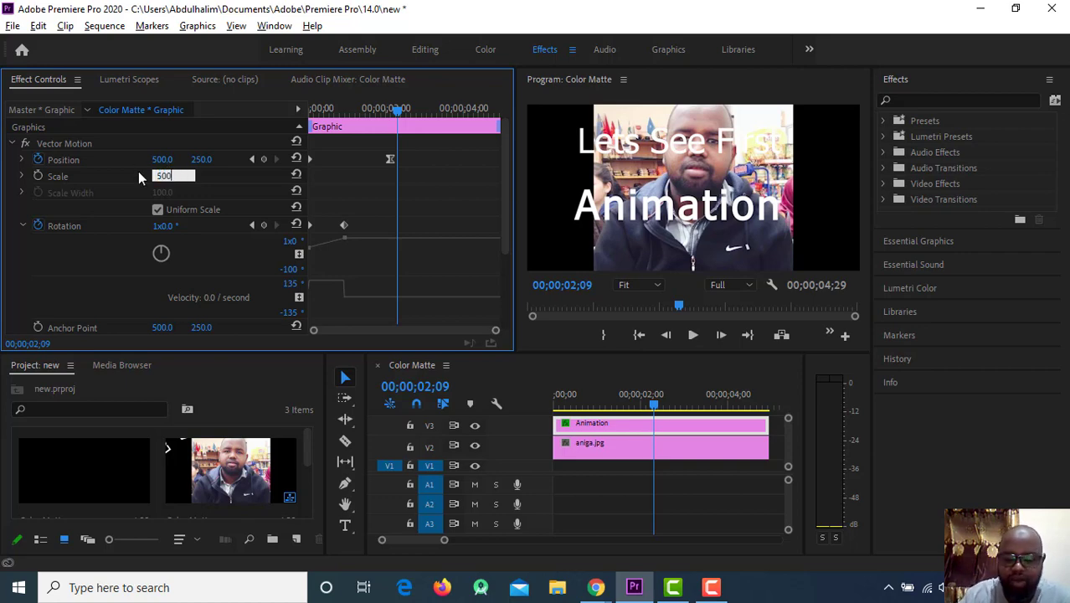
key("Return")
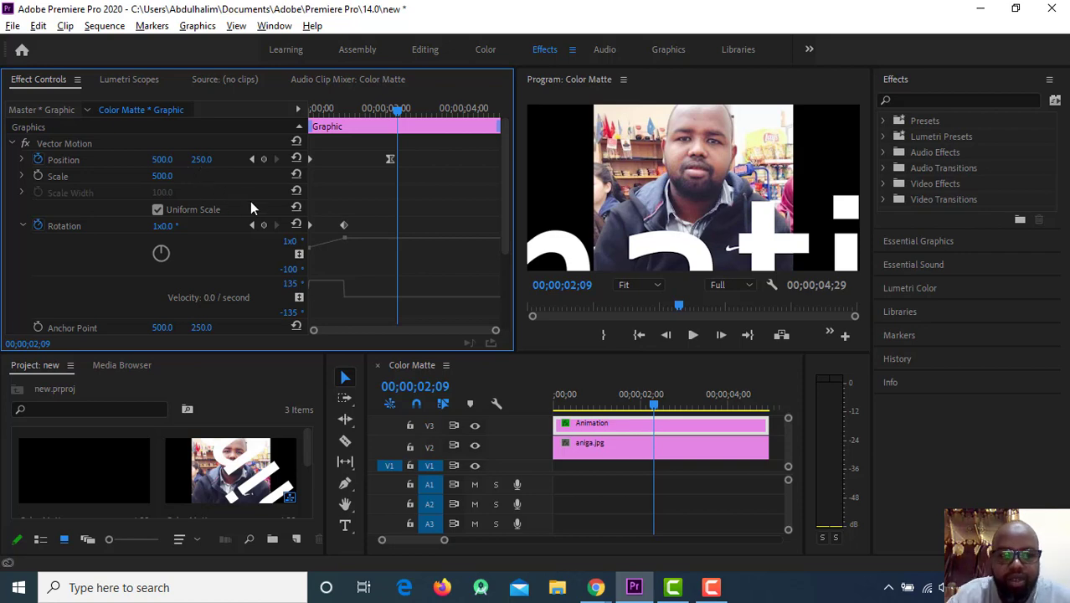
left_click_drag(399, 113, 449, 125)
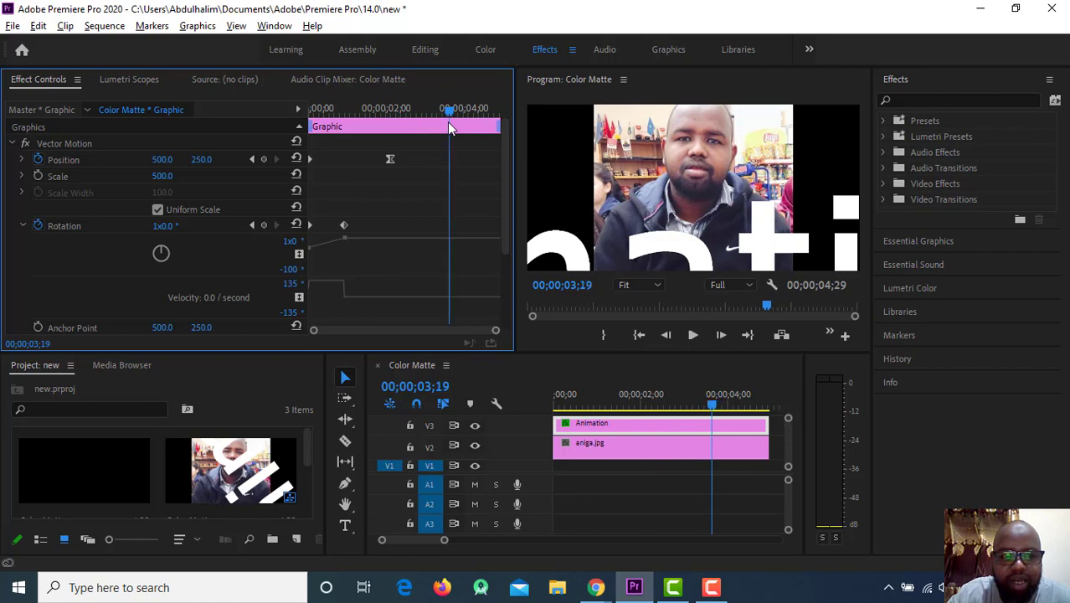
Undo the Scale change back to 100 and return to 00;00;02;08.
left_click(165, 177)
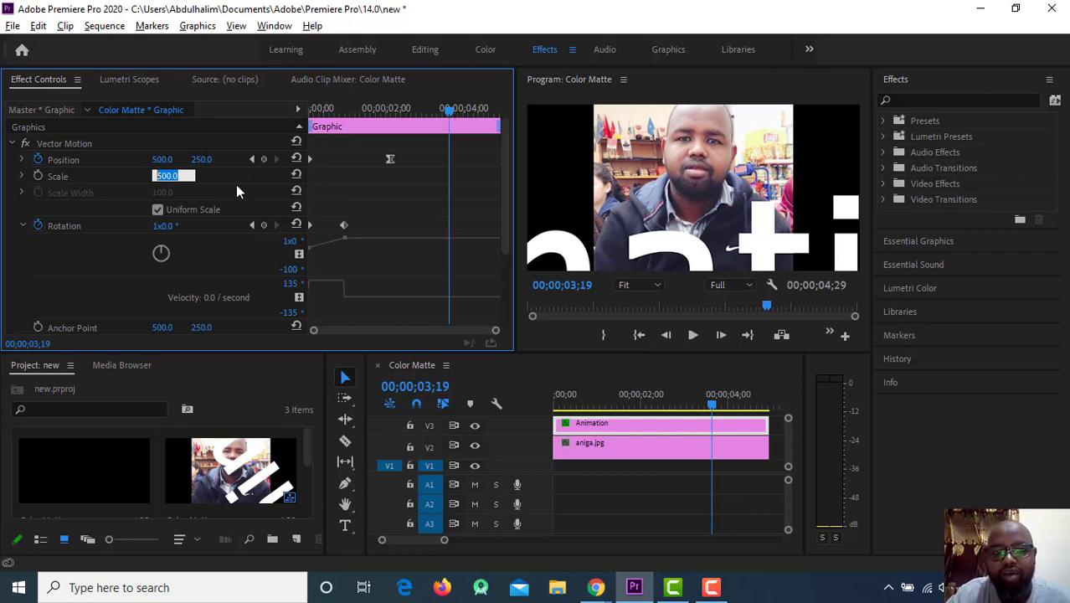
left_click(305, 180)
key("ctrl+z")
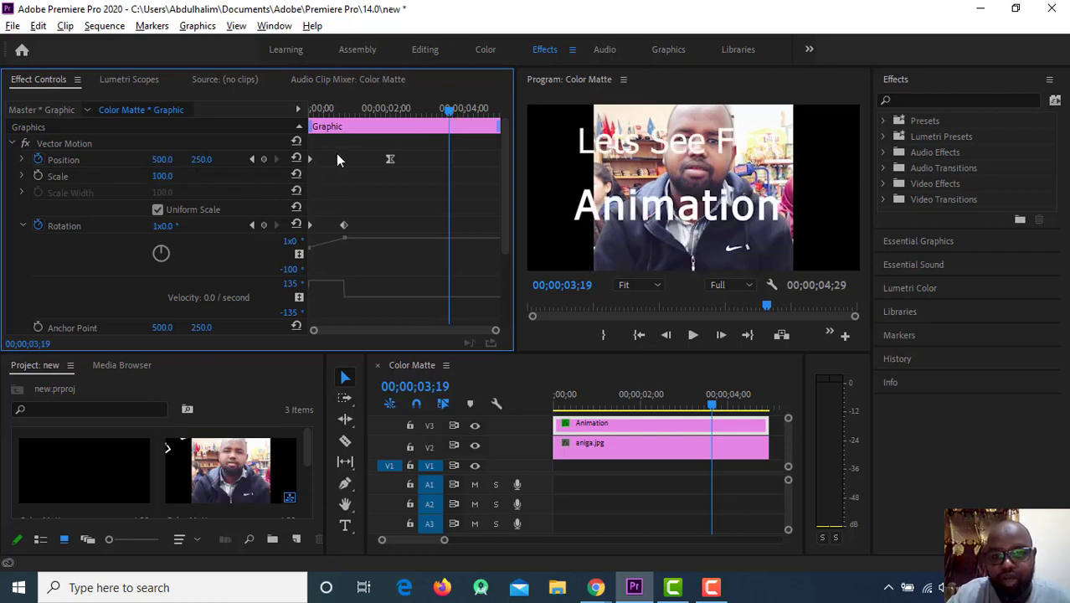
left_click_drag(449, 111, 397, 128)
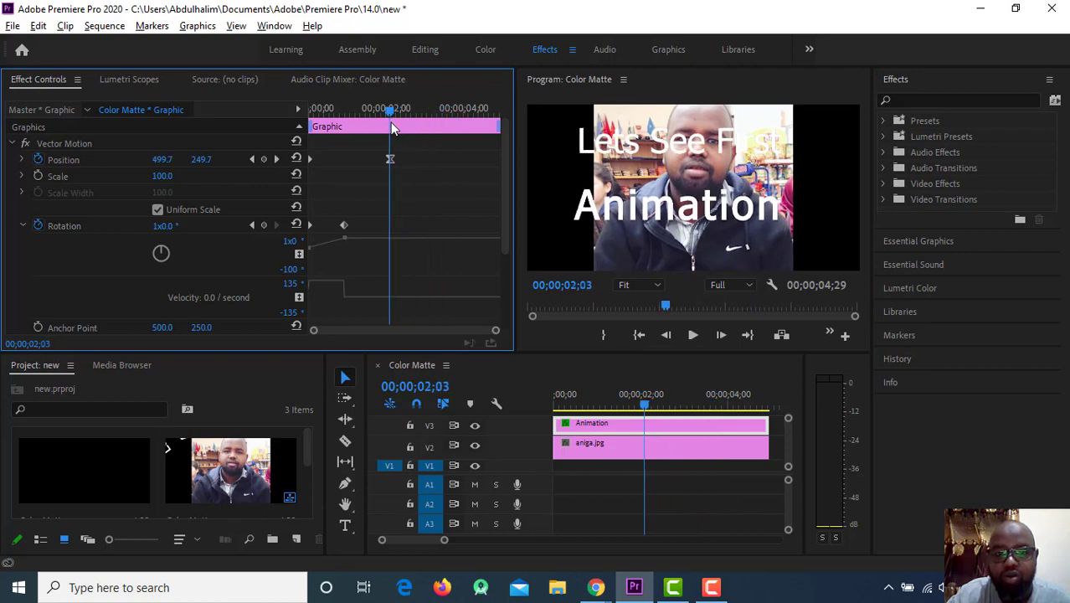
Start Scale keyframing at 2;08 with a value of 300.
left_click(38, 176)
left_click_drag(396, 112, 397, 120)
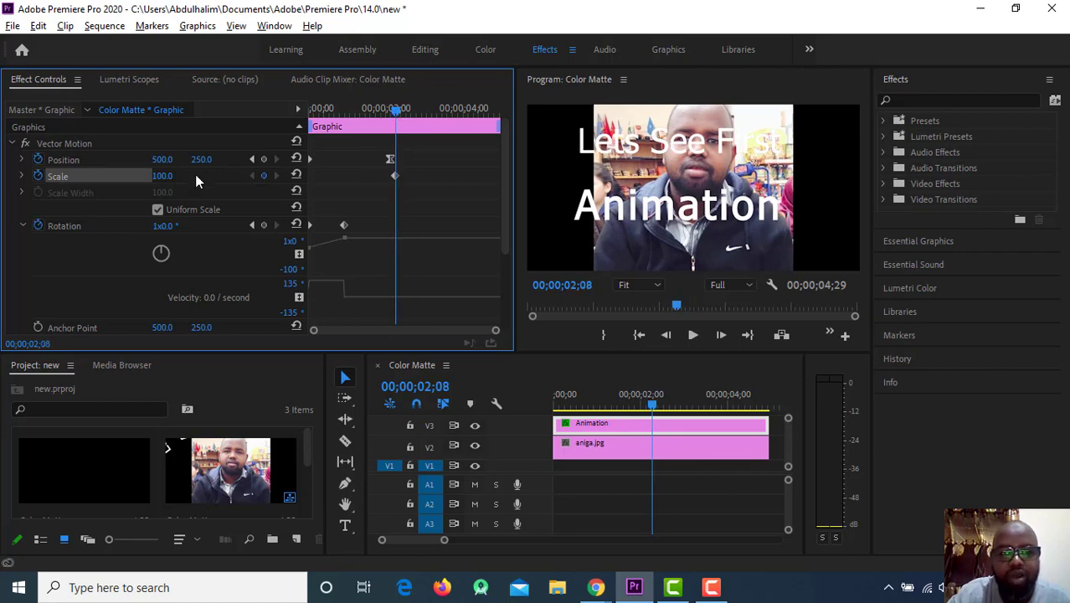
left_click(162, 175)
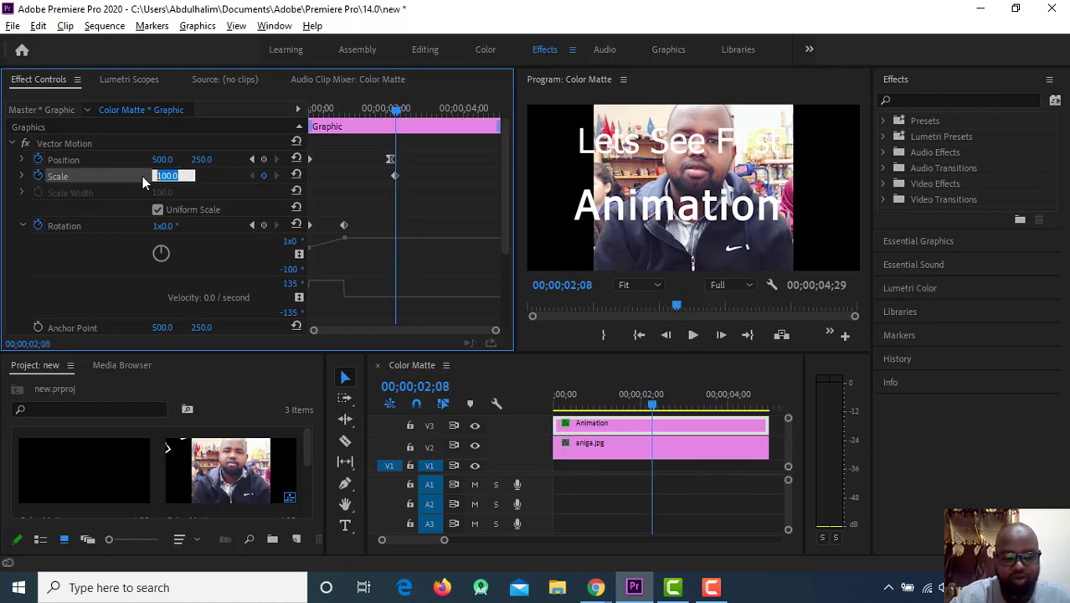
type("300")
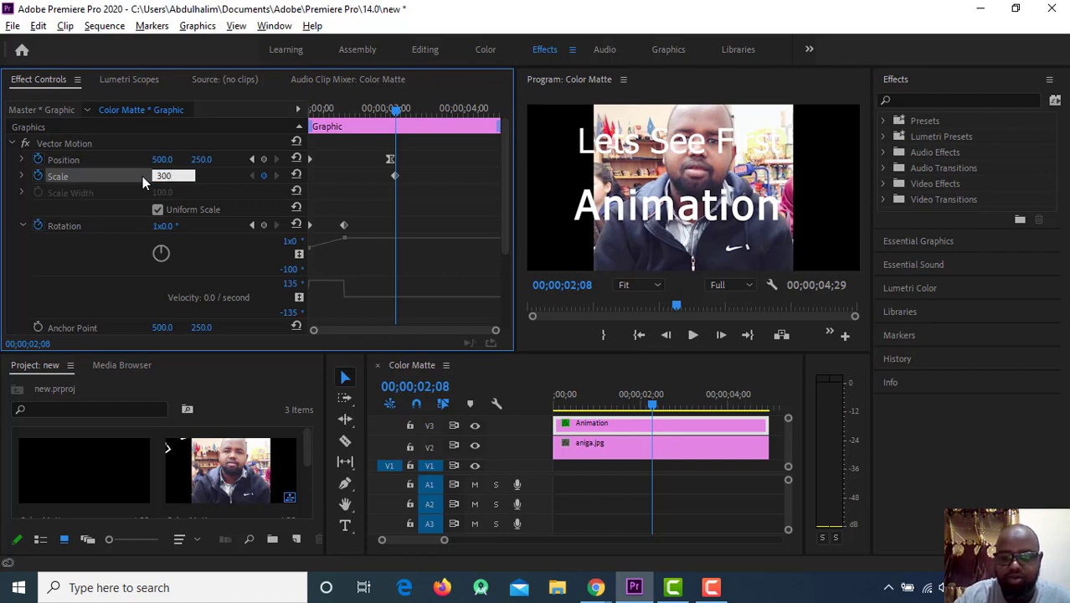
key("Return")
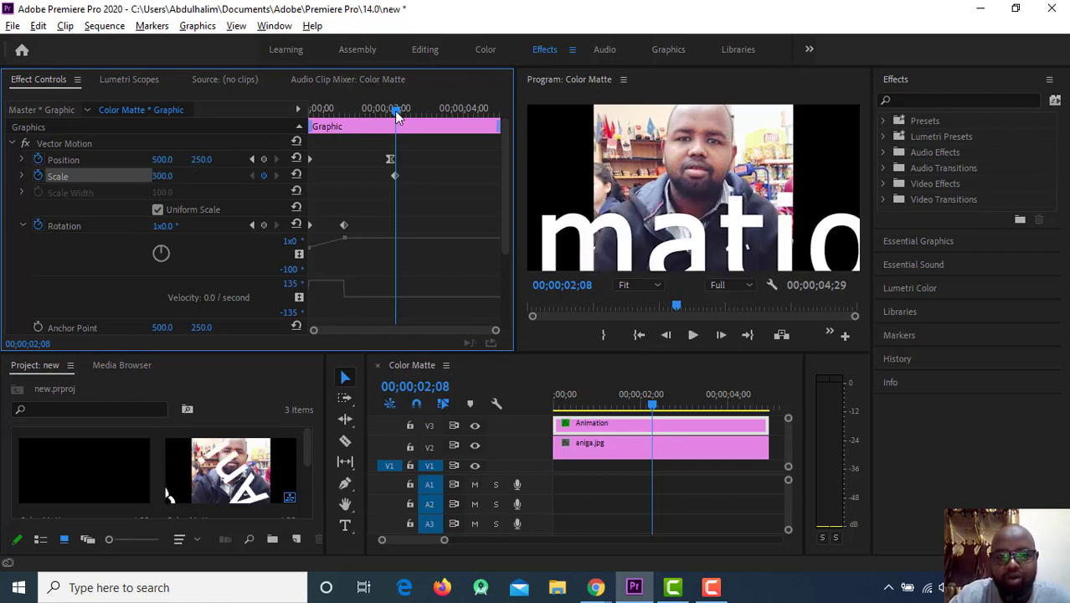
Add Scale keyframes of 200 at 2;29 and 250 around 3;14.
left_click_drag(397, 109, 423, 109)
left_click(175, 175)
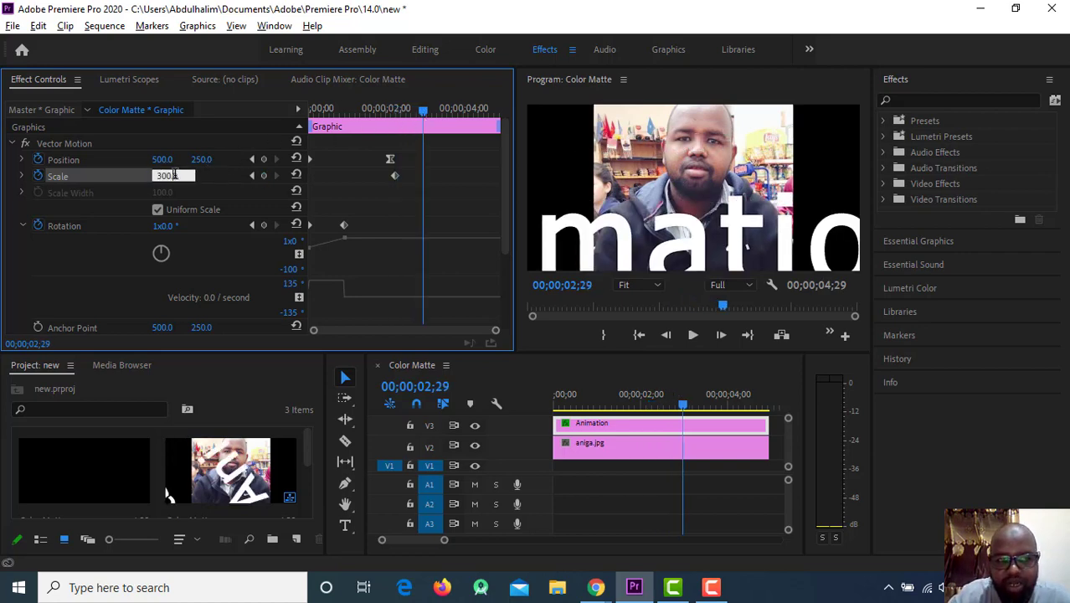
left_click_drag(179, 177, 124, 170)
type("200")
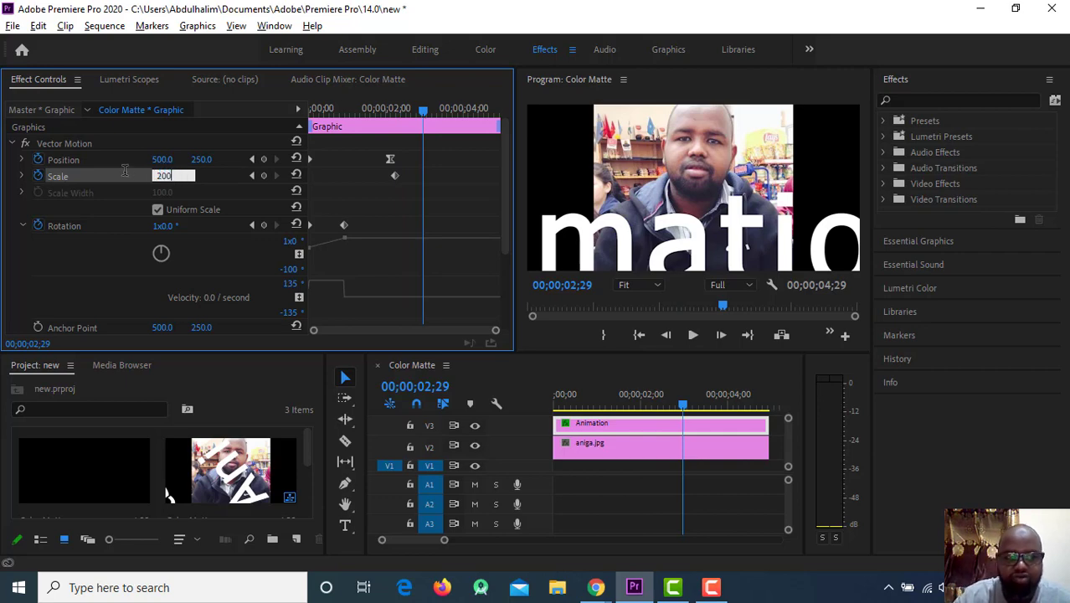
key("Return")
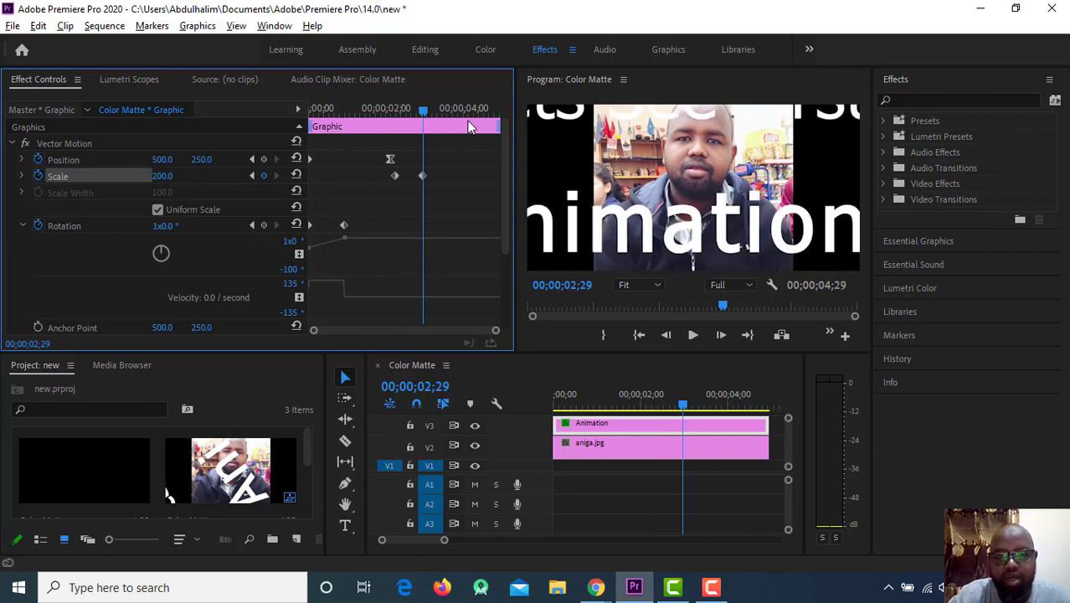
mouse_move(424, 116)
left_mouse_down()
mouse_move(466, 124)
mouse_move(444, 117)
left_mouse_up()
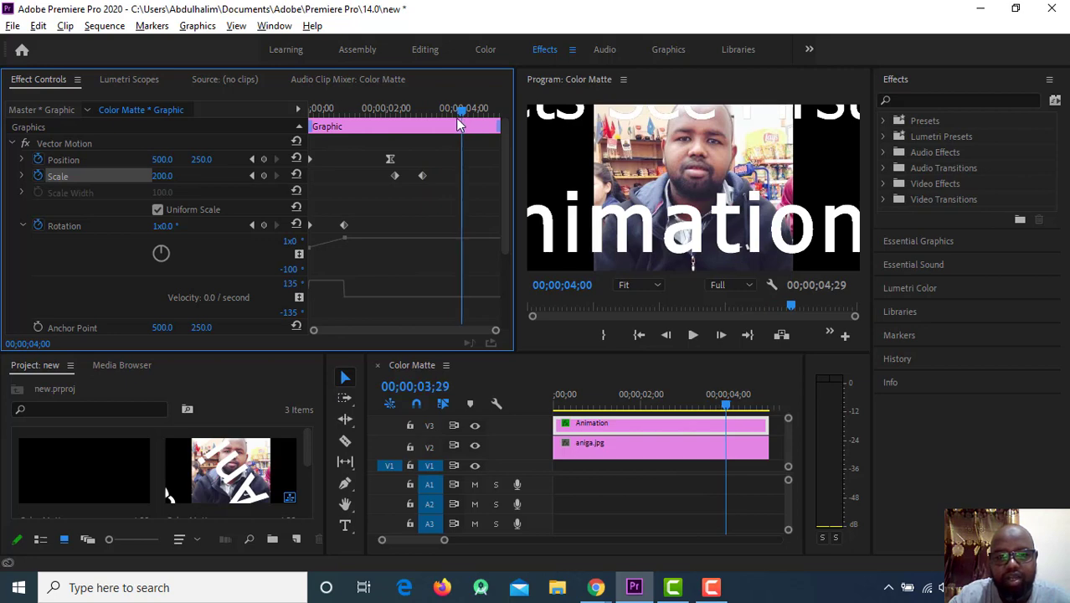
left_click(163, 175)
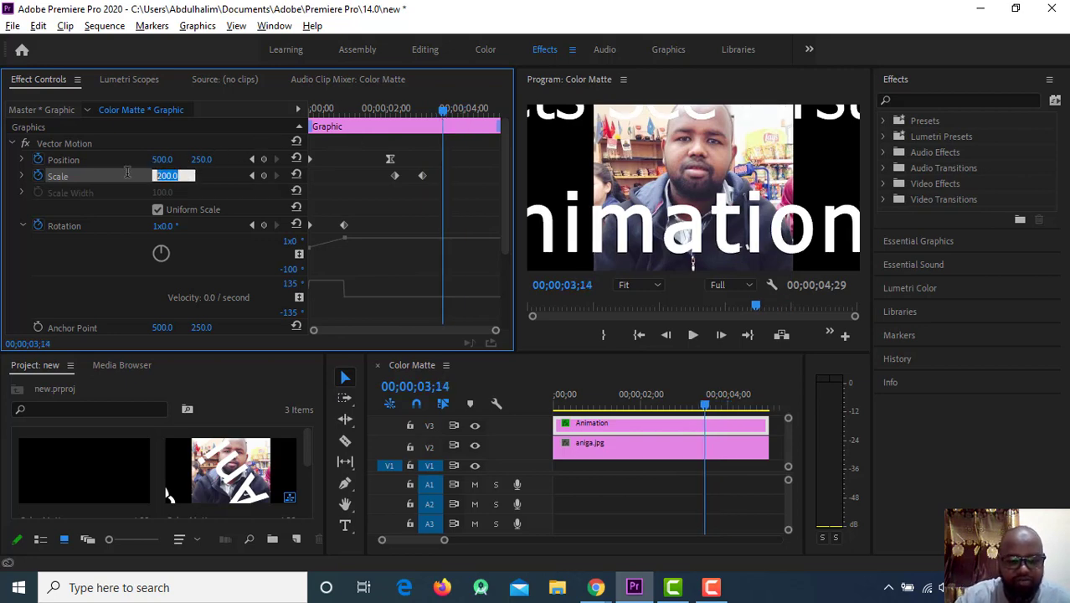
type("250")
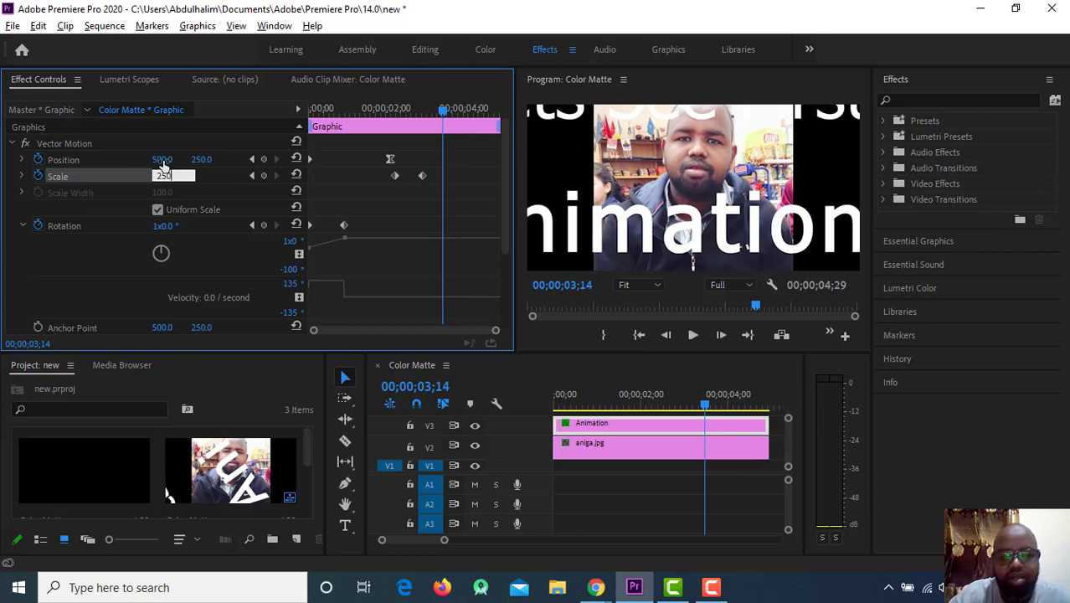
key("Return")
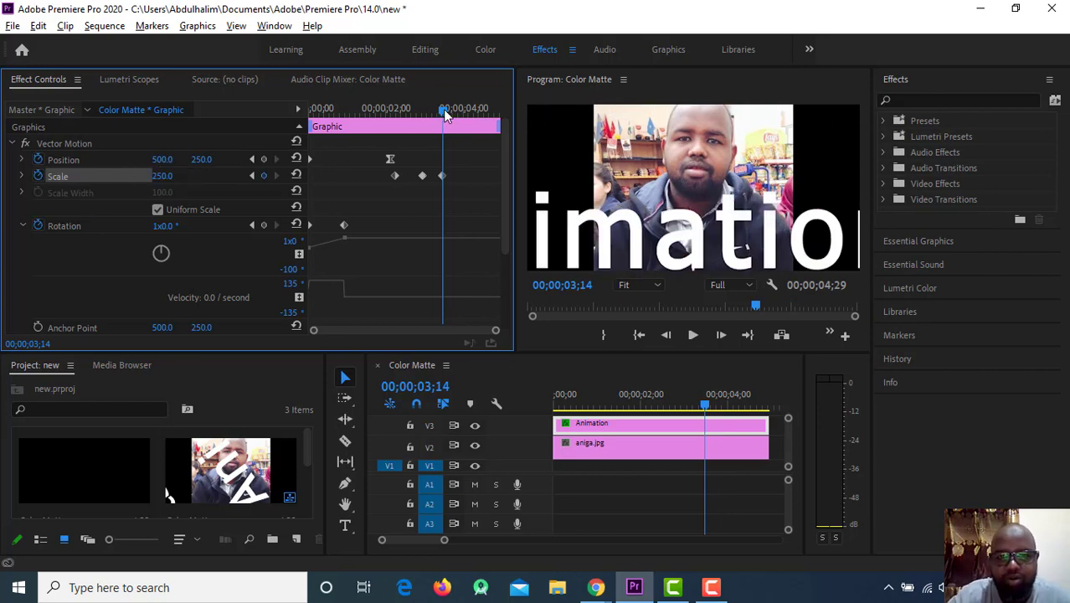
Add Scale keyframes of 230 at 4;03 and 100 near the clip end.
left_click_drag(446, 114, 467, 110)
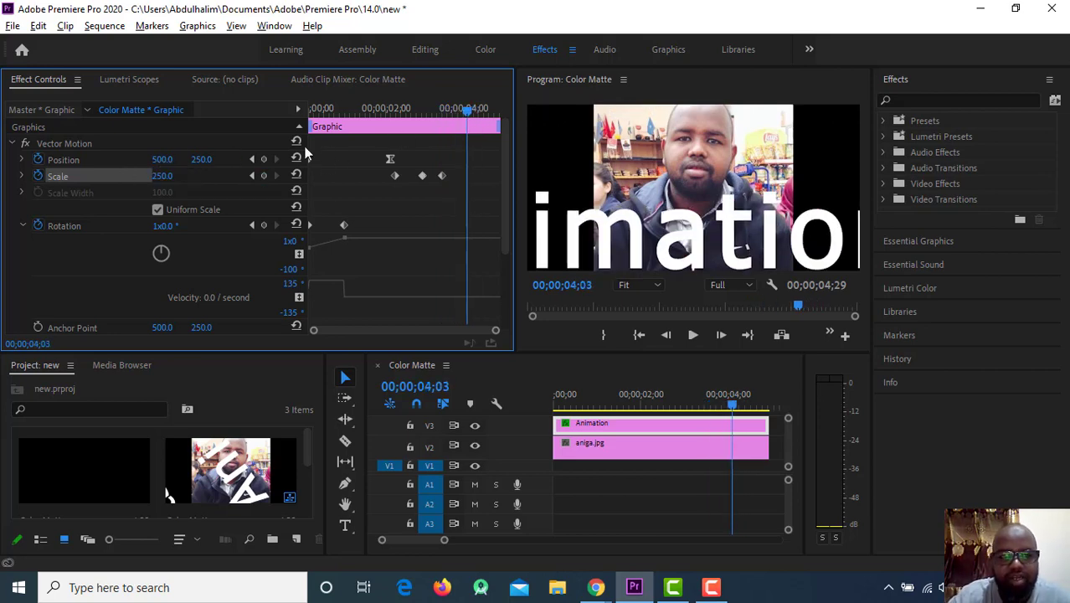
left_click(165, 177)
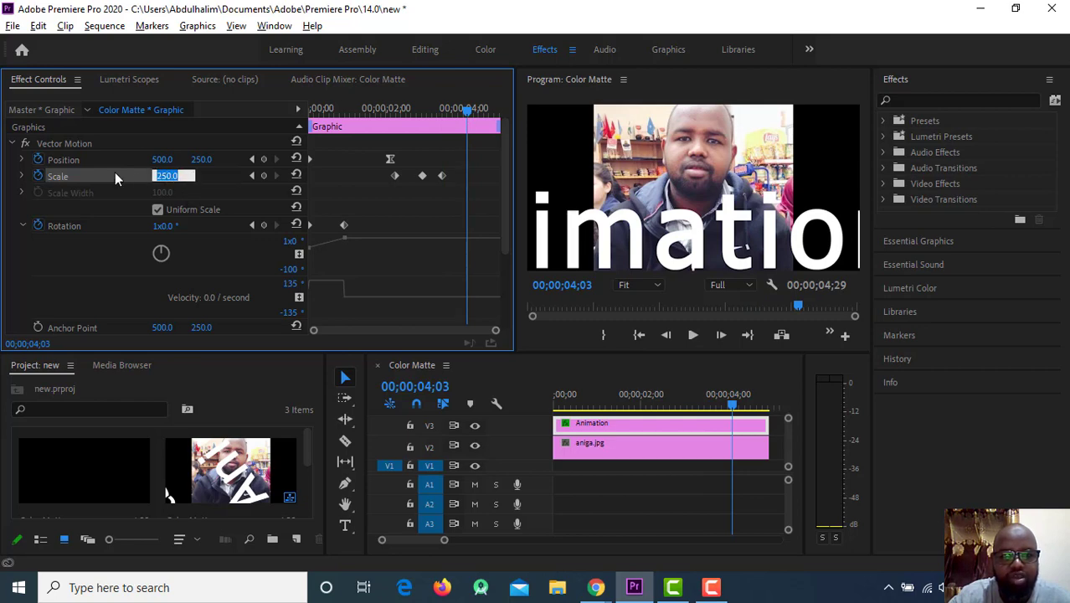
type("230")
key("Return")
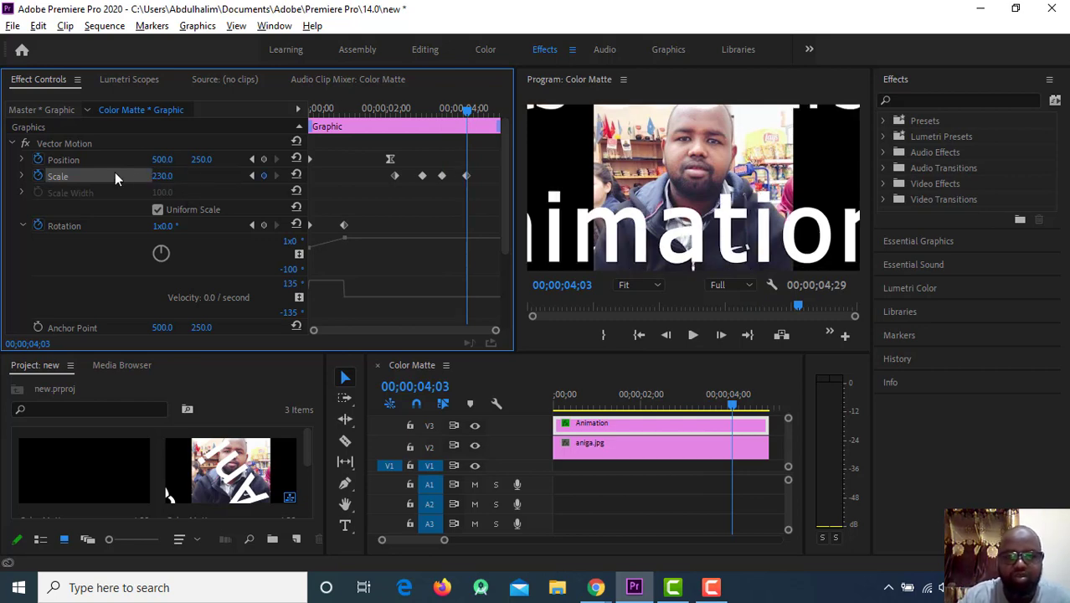
left_click_drag(468, 116, 497, 125)
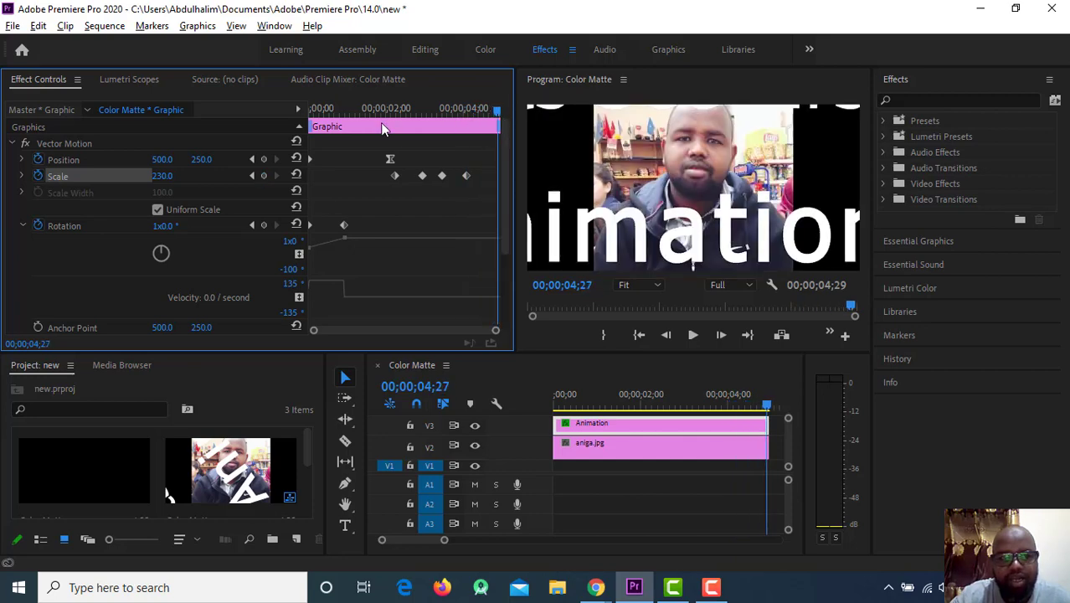
left_click(180, 175)
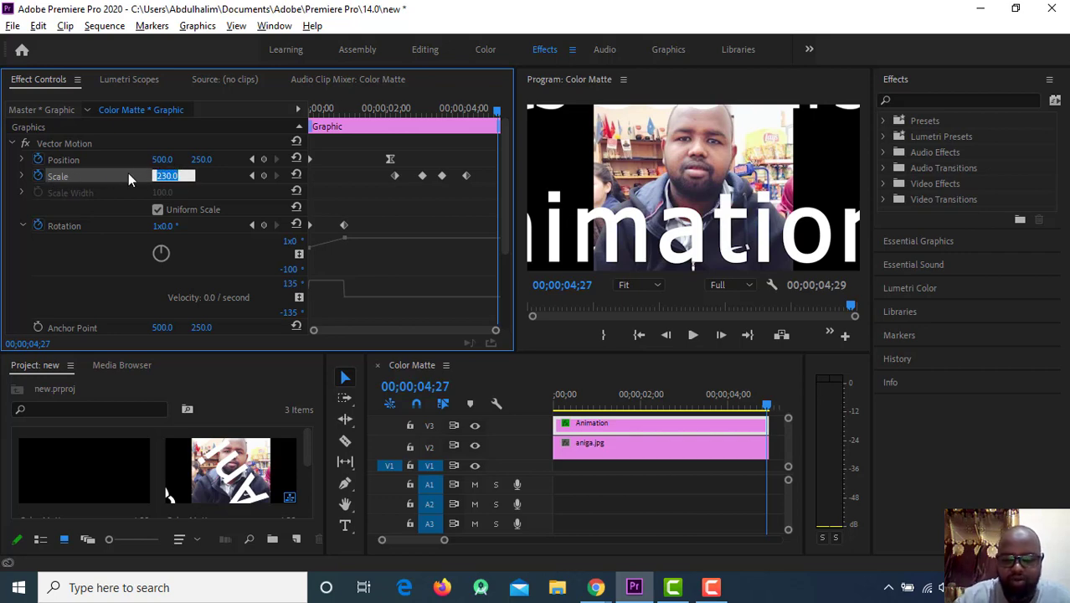
type("100")
key("Return")
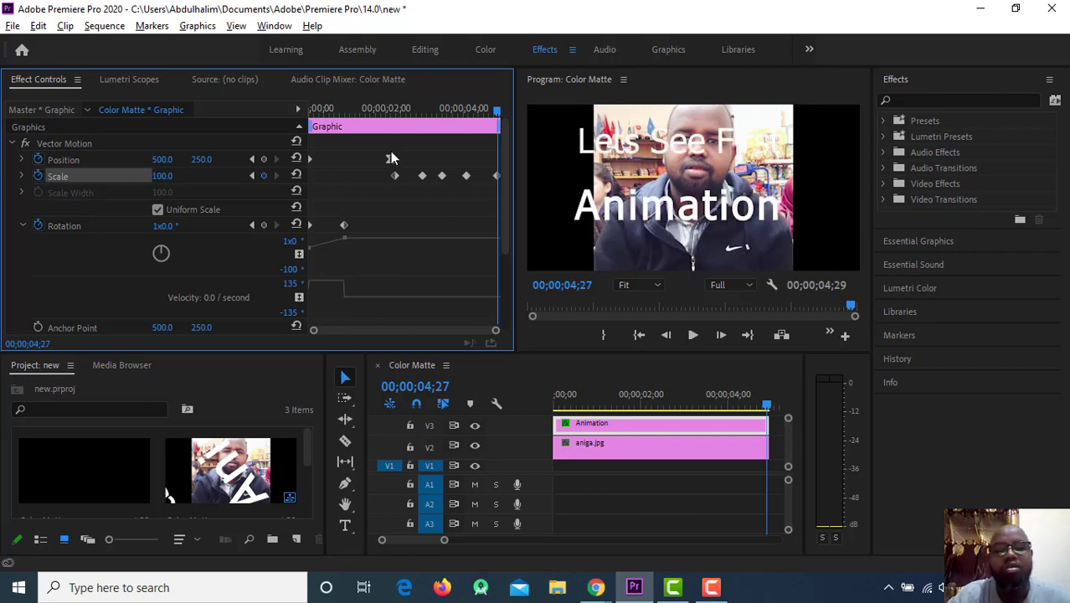
left_click_drag(497, 115, 226, 124)
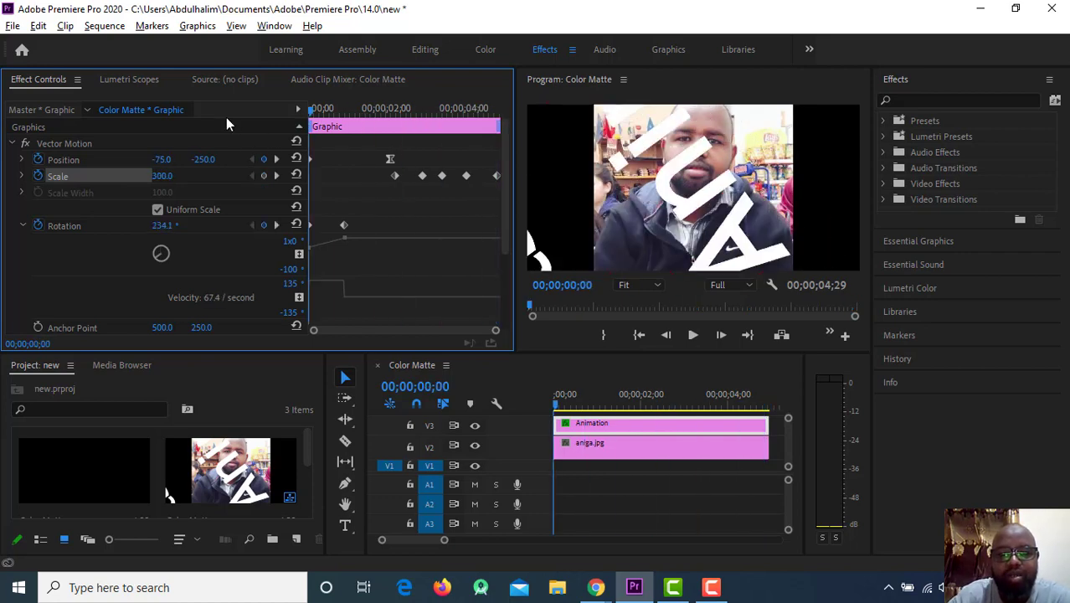
left_click(694, 334)
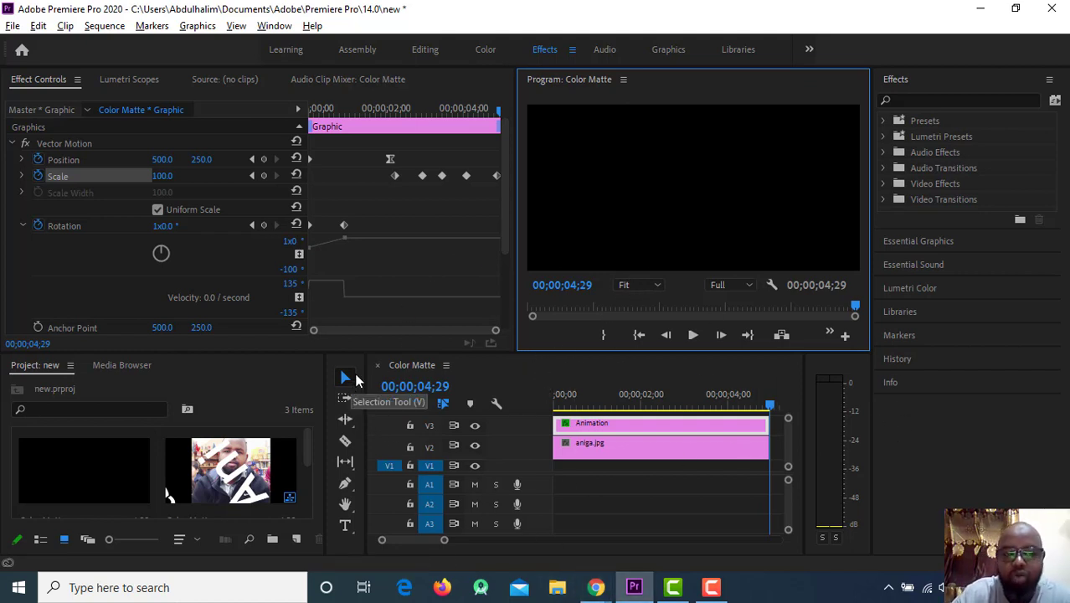
left_click(51, 145)
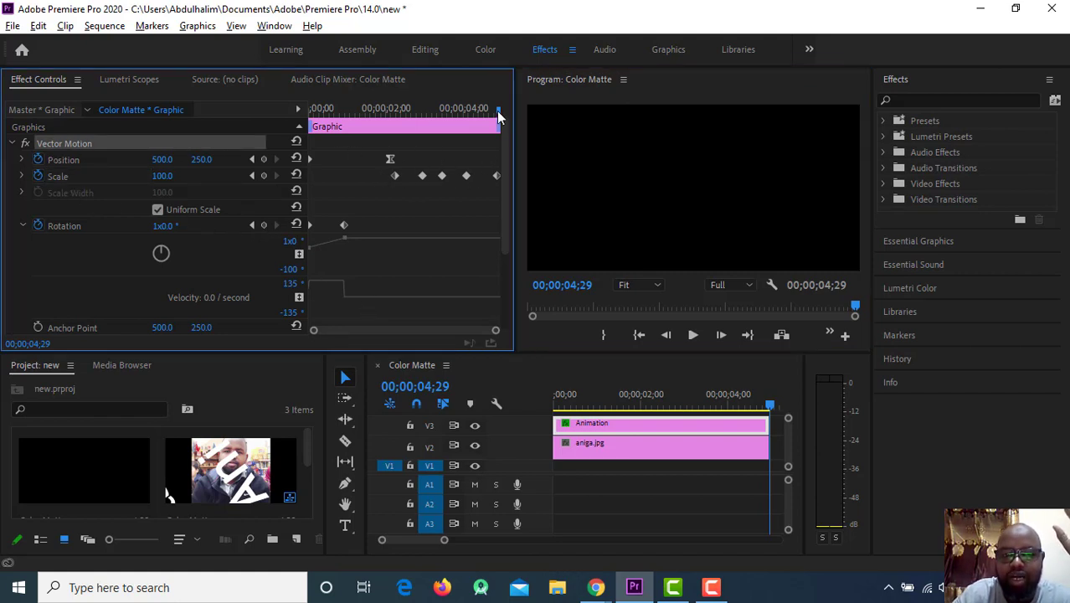
left_click_drag(499, 109, 225, 121)
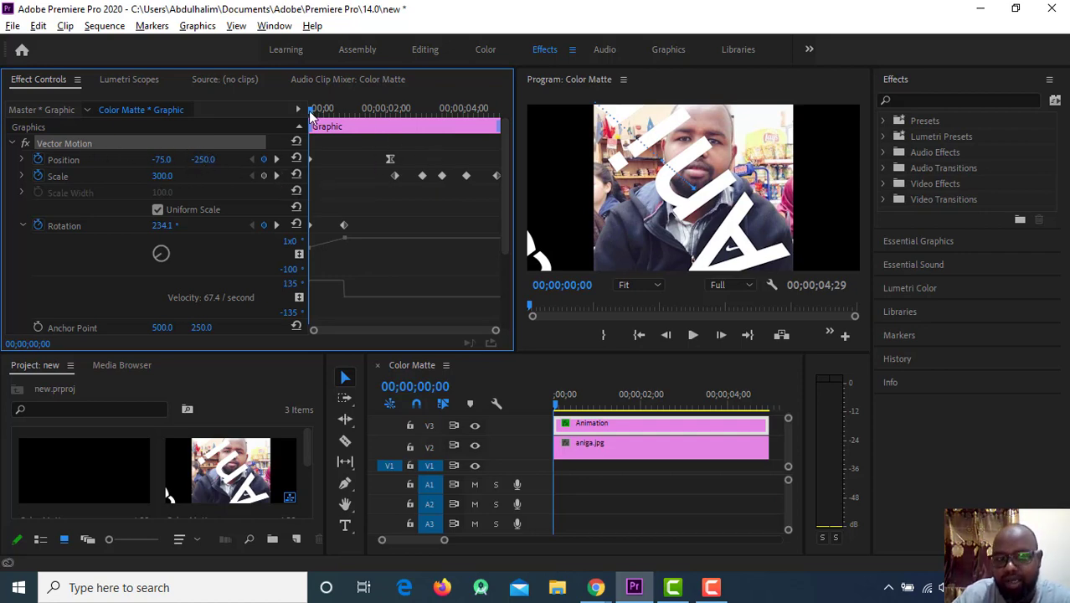
left_click_drag(312, 117, 412, 125)
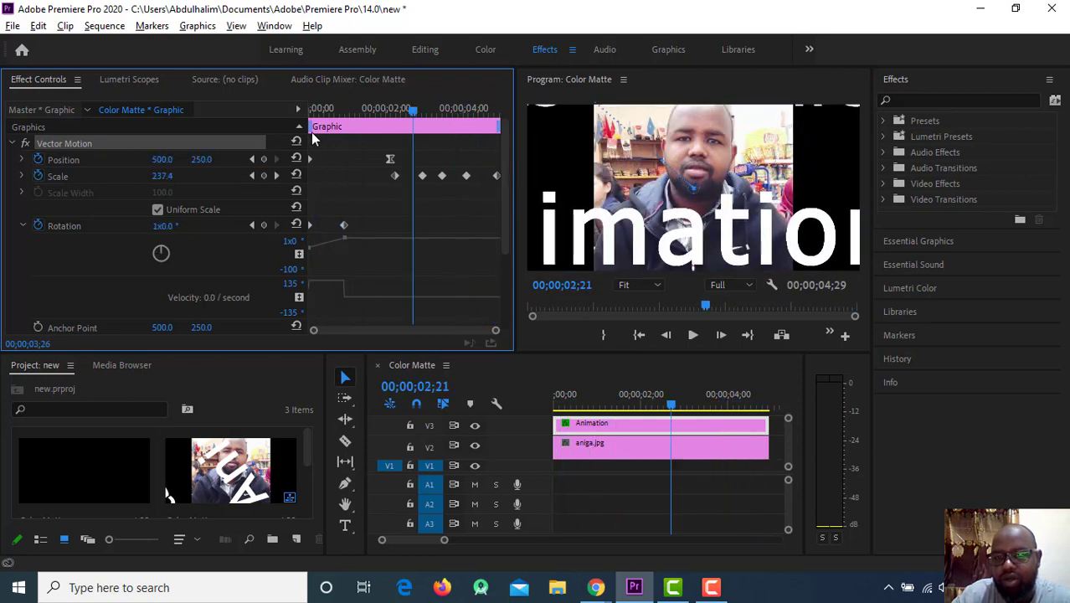
key("Home")
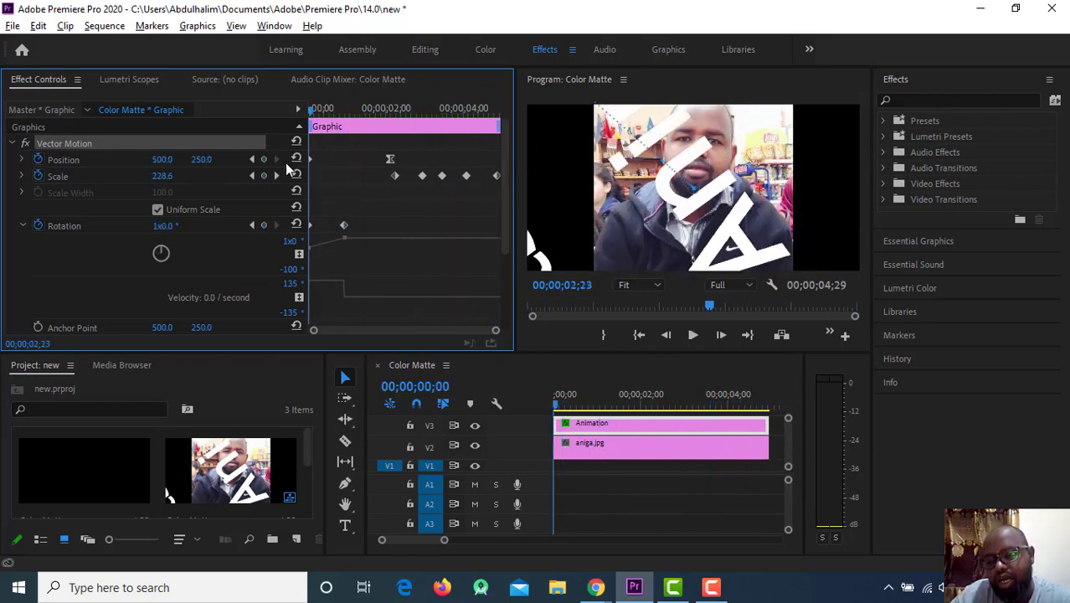
left_click_drag(312, 113, 311, 114)
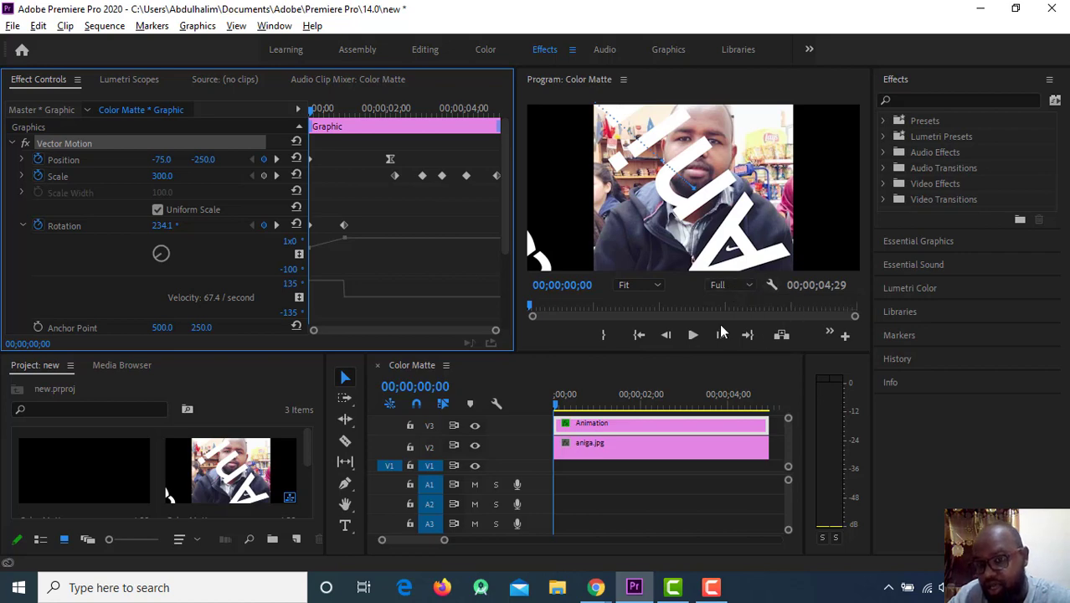
mouse_move(557, 406)
left_mouse_down()
mouse_move(624, 406)
mouse_move(508, 412)
left_mouse_up()
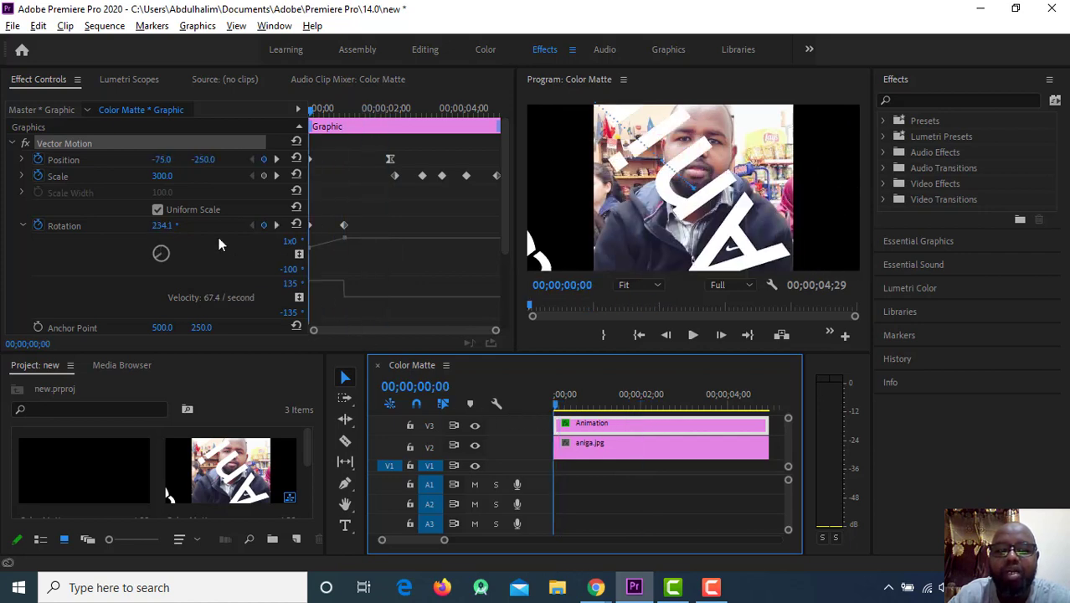
Select the clip's Motion effect and drag the title to position 497.6, 240.6.
scroll(195, 231, "down", 1)
scroll(196, 231, "down", 1)
scroll(195, 231, "down", 3)
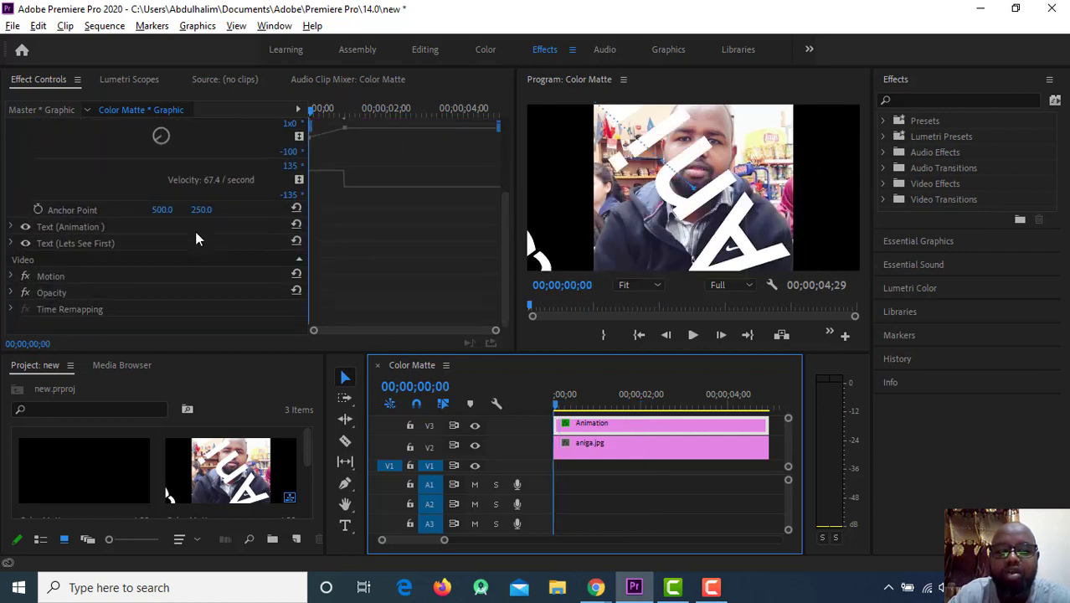
left_click(13, 277)
left_click(63, 278)
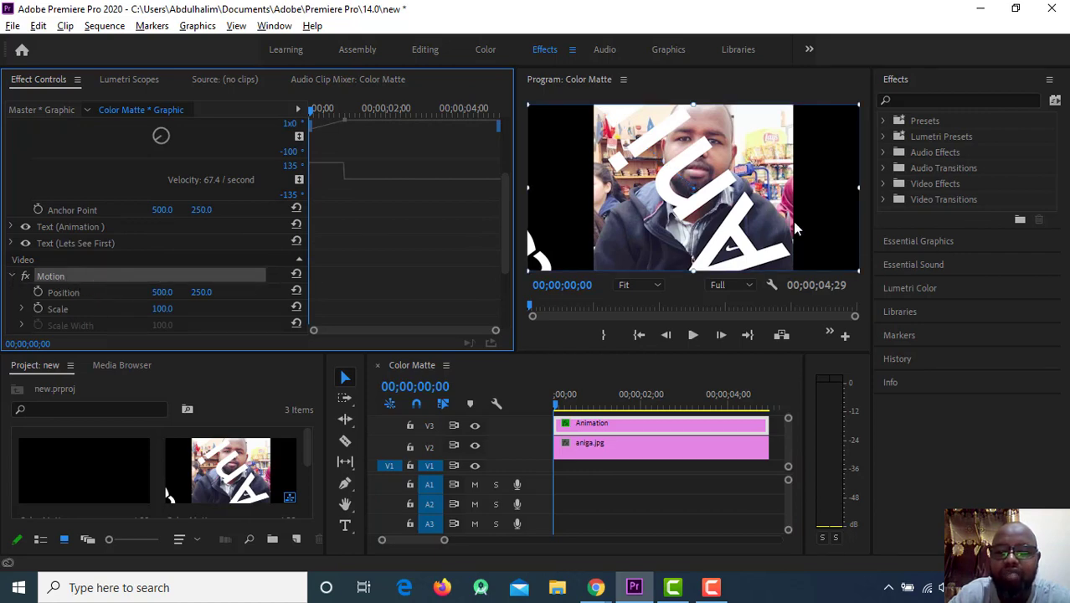
mouse_move(689, 204)
left_mouse_down()
mouse_move(798, 248)
mouse_move(676, 199)
mouse_move(722, 198)
mouse_move(698, 194)
left_mouse_up()
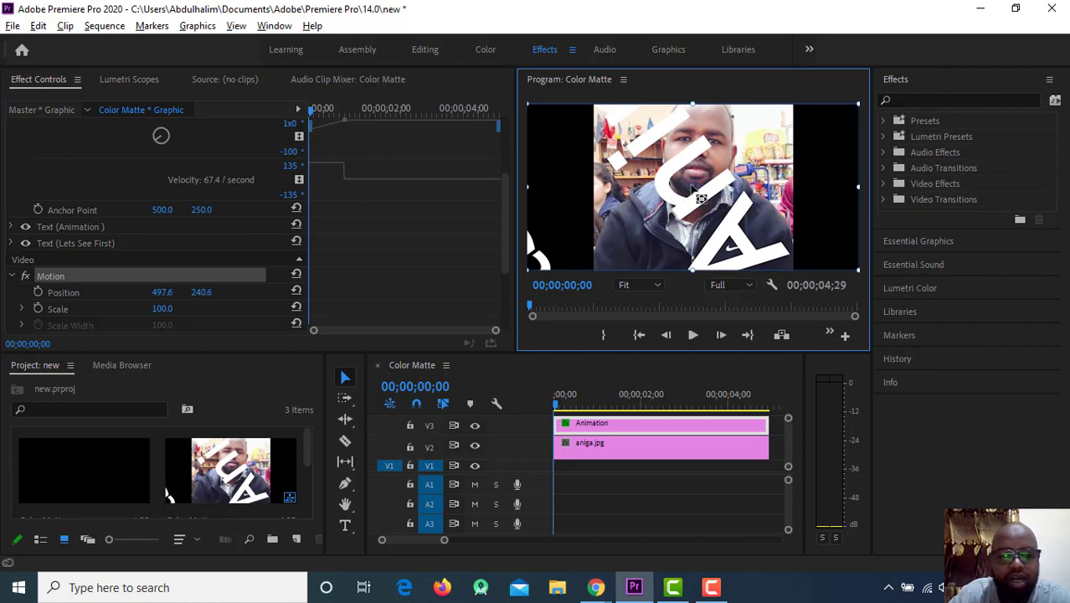